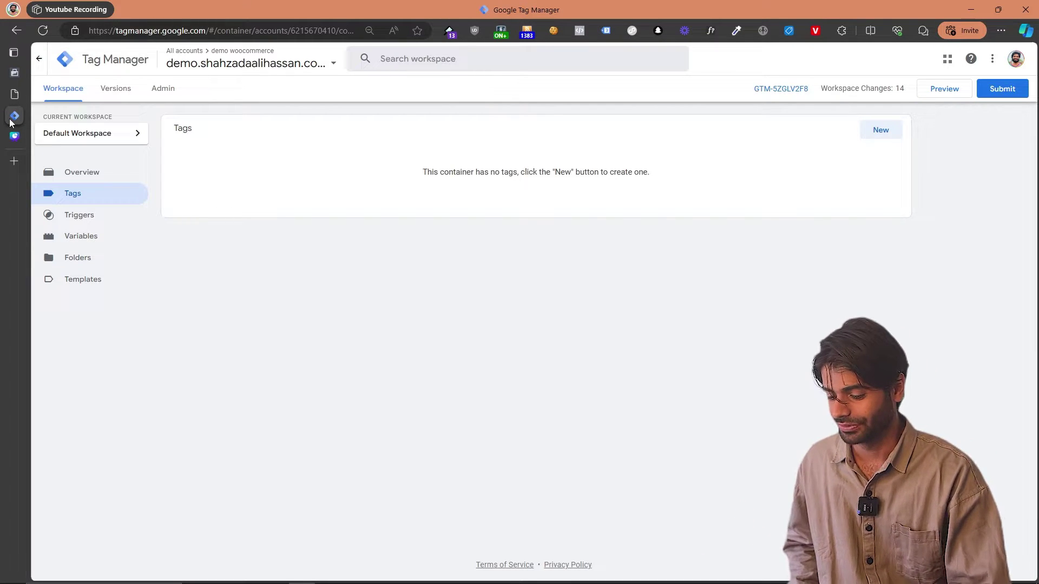
- Switch to the WordPress admin and search the plugin directory for "gtm4wp"
click(15, 94)
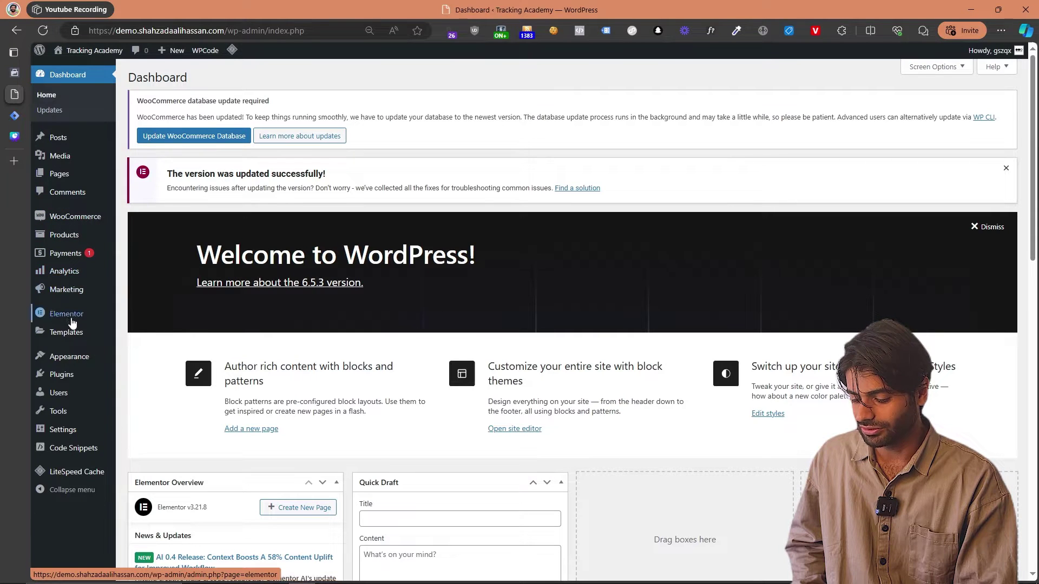
mouse_move(69, 379)
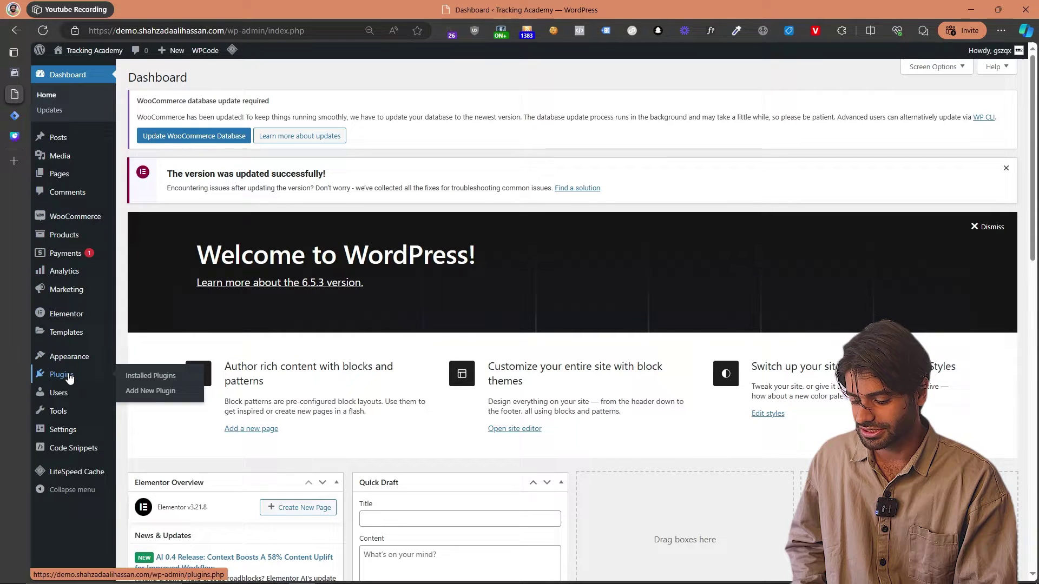
click(155, 398)
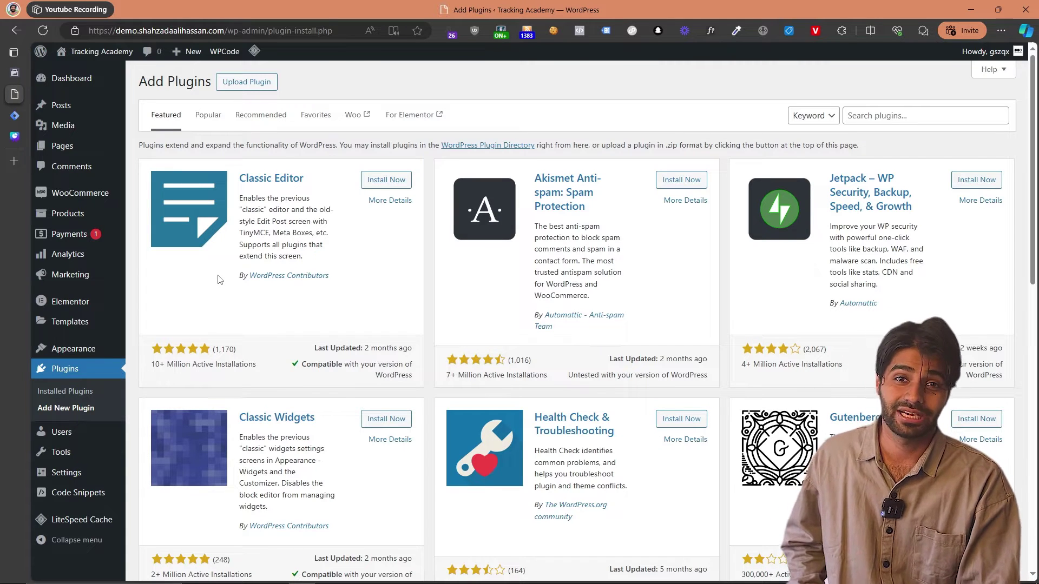
click(903, 116)
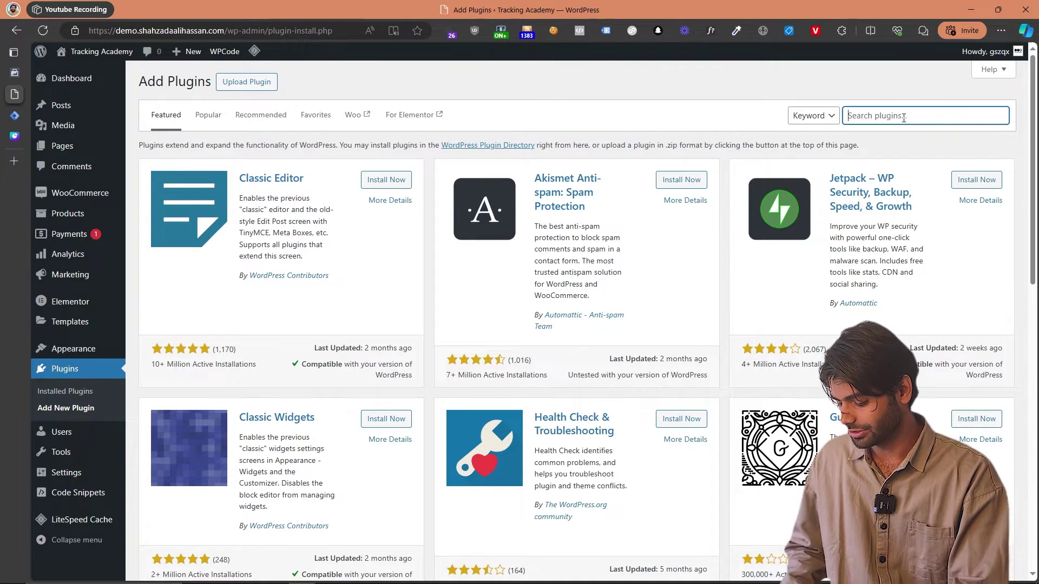
text(gtm4wp)
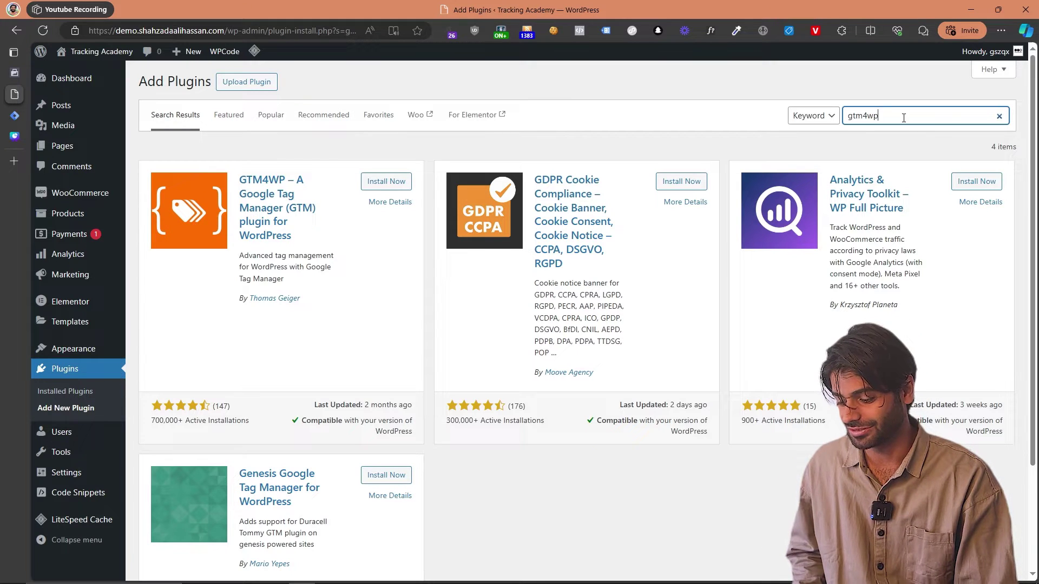
- Install and activate the "GTM4WP – A Google Tag Manager (GTM) plugin for WordPress" plugin
drag(301, 298, 254, 300)
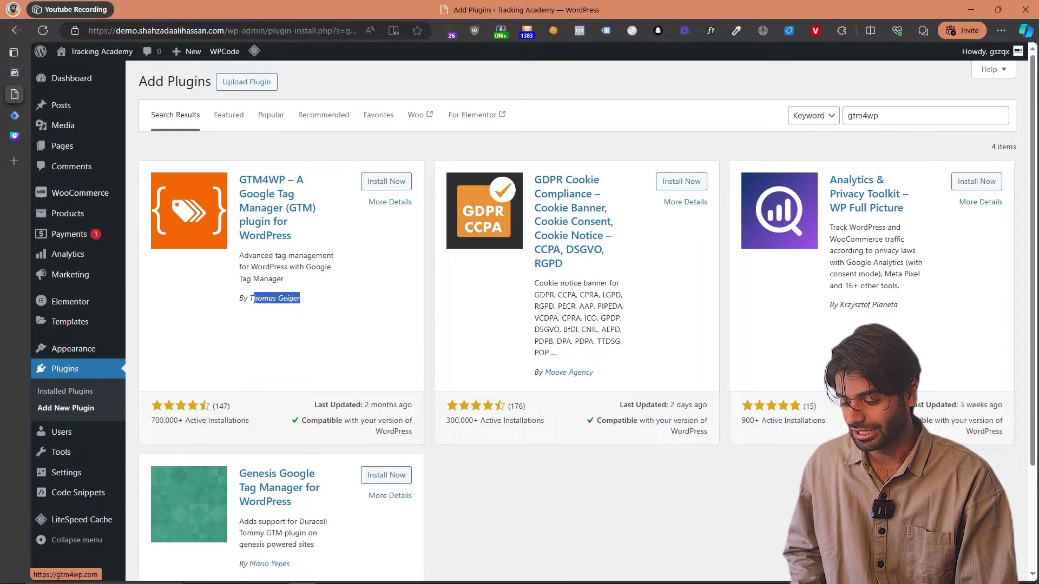
click(399, 181)
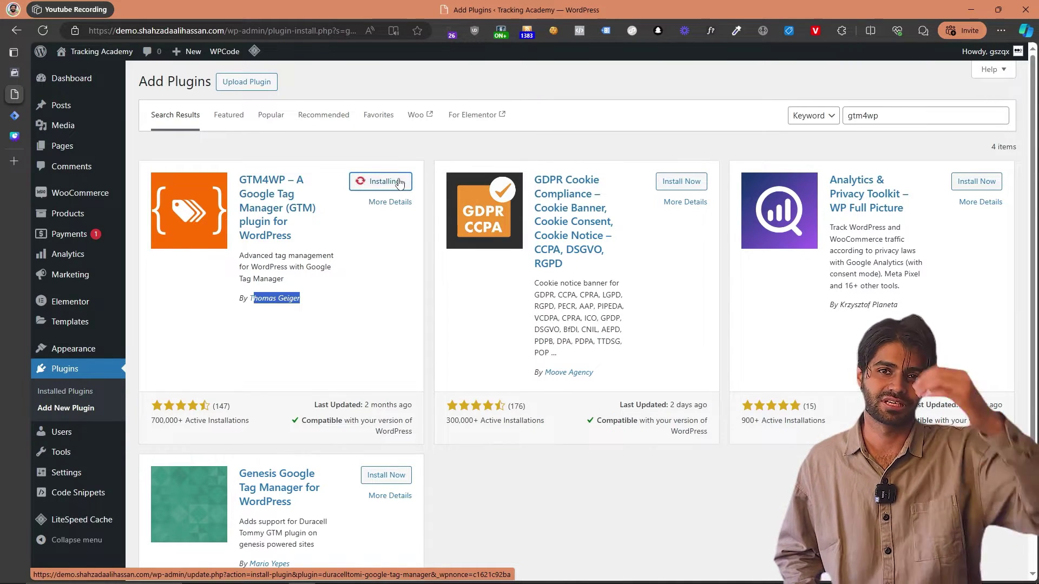
click(399, 181)
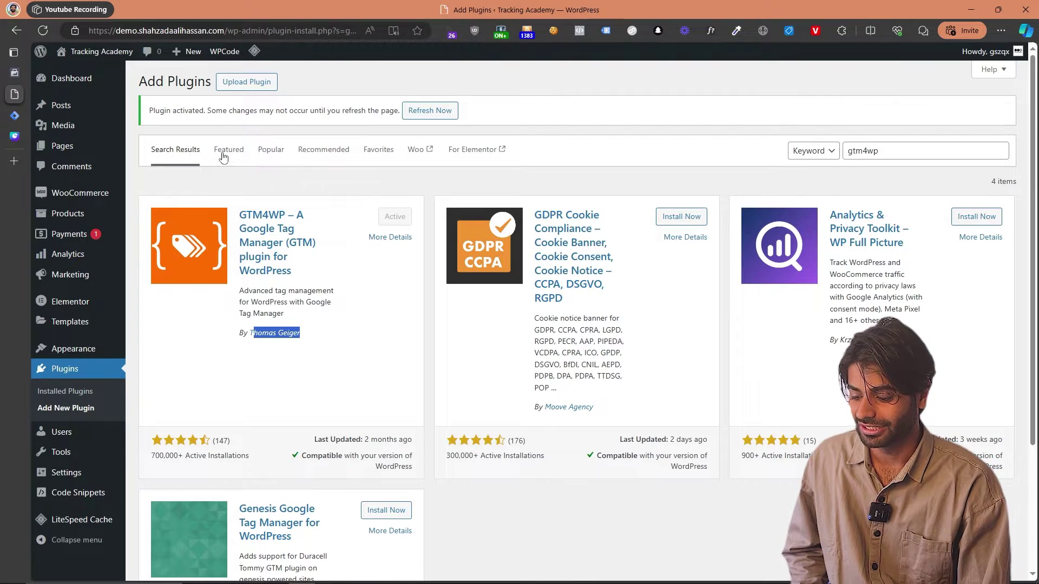
- Return to the WordPress dashboard and open the Google Tag Manager plugin's settings
click(97, 81)
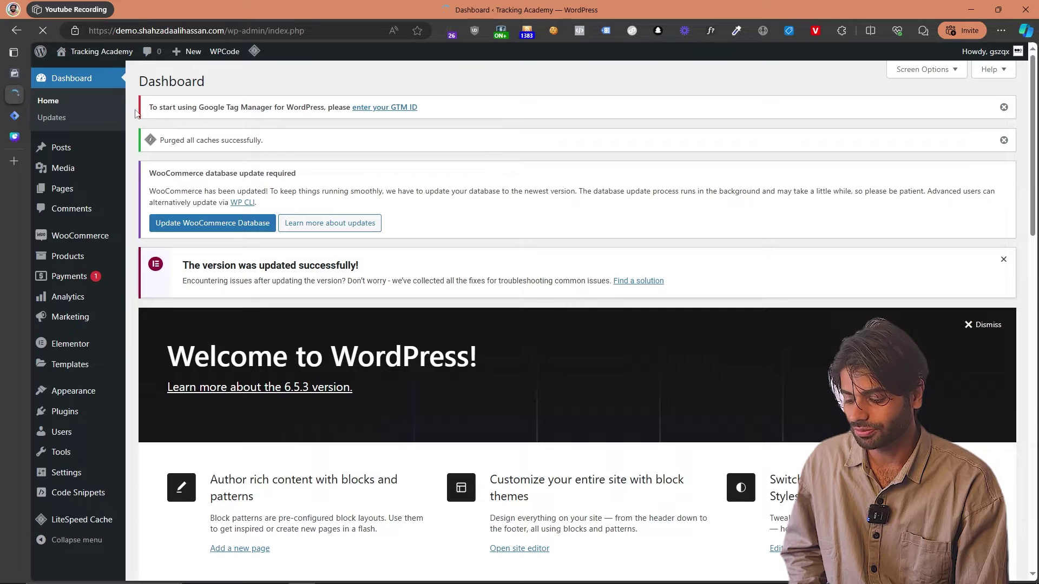
drag(147, 109, 447, 117)
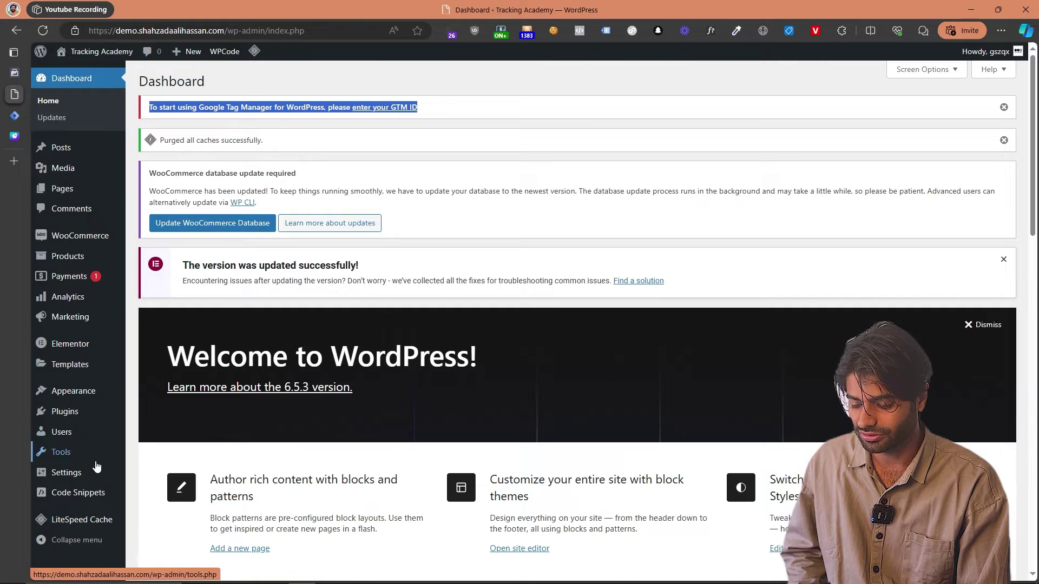
mouse_move(96, 473)
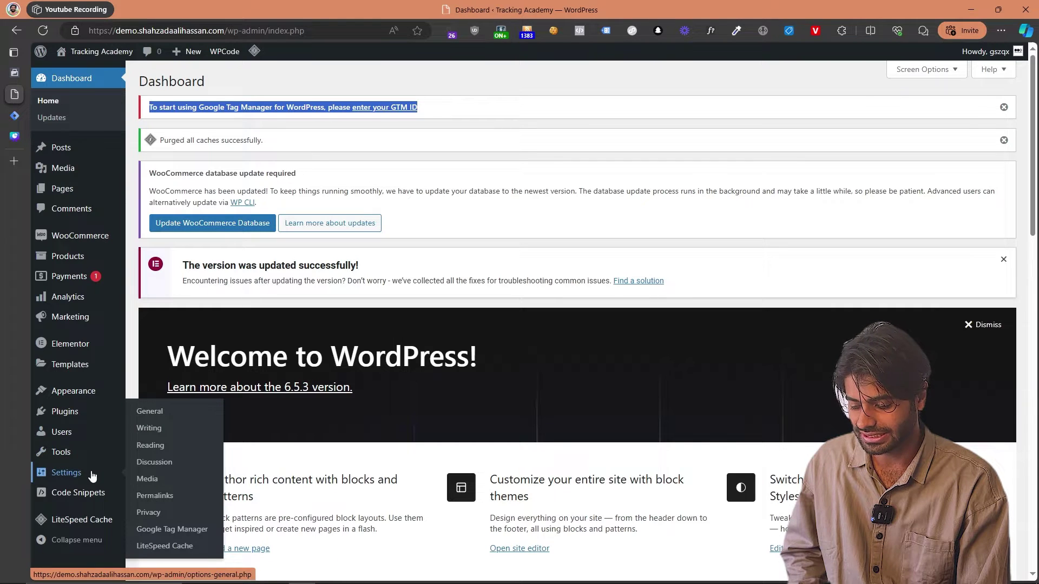
click(173, 534)
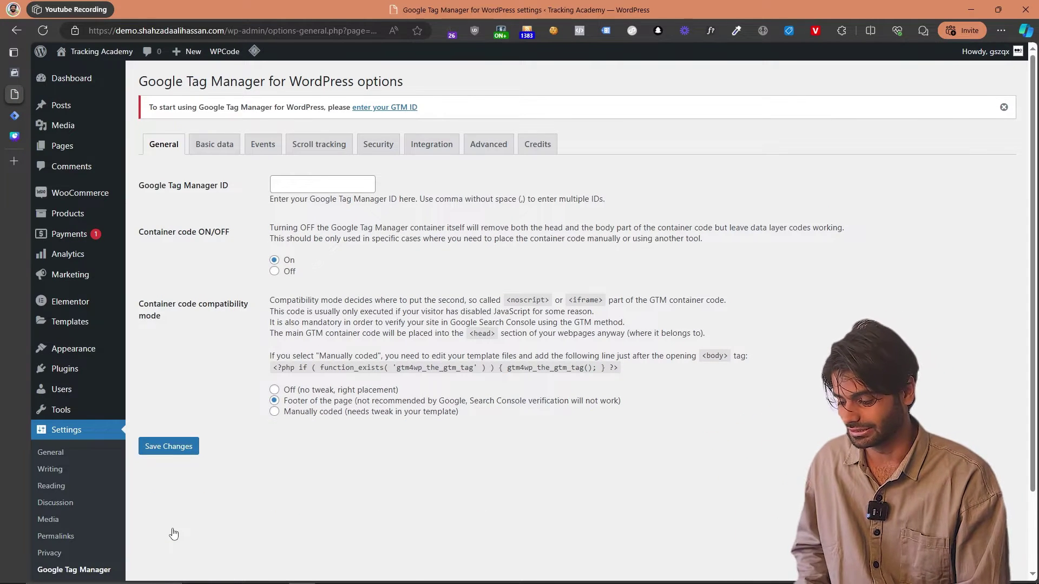
- Switch to Google Tag Manager and copy the container ID from the demo site container's installation code
click(303, 183)
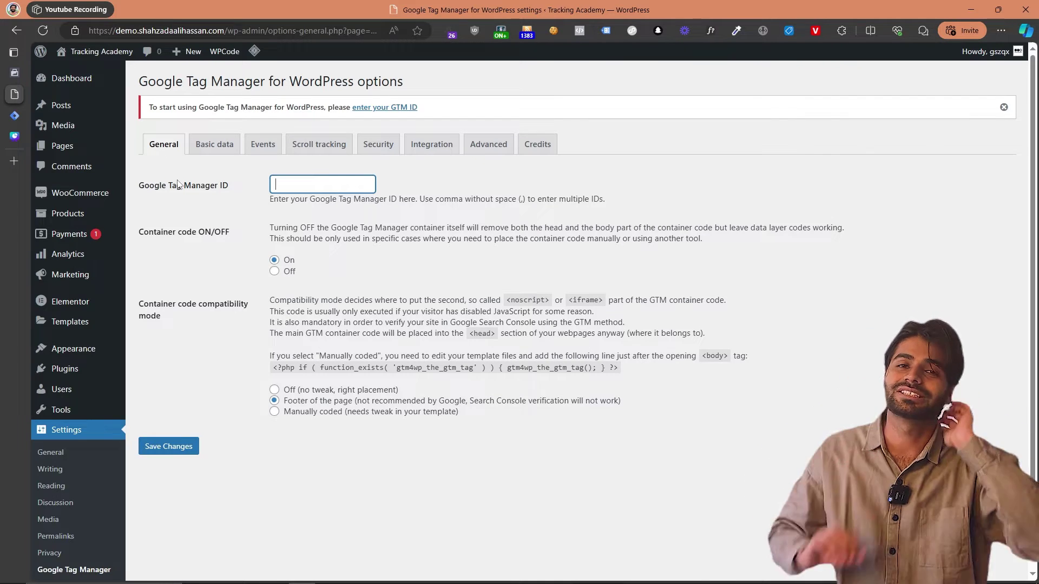
click(15, 115)
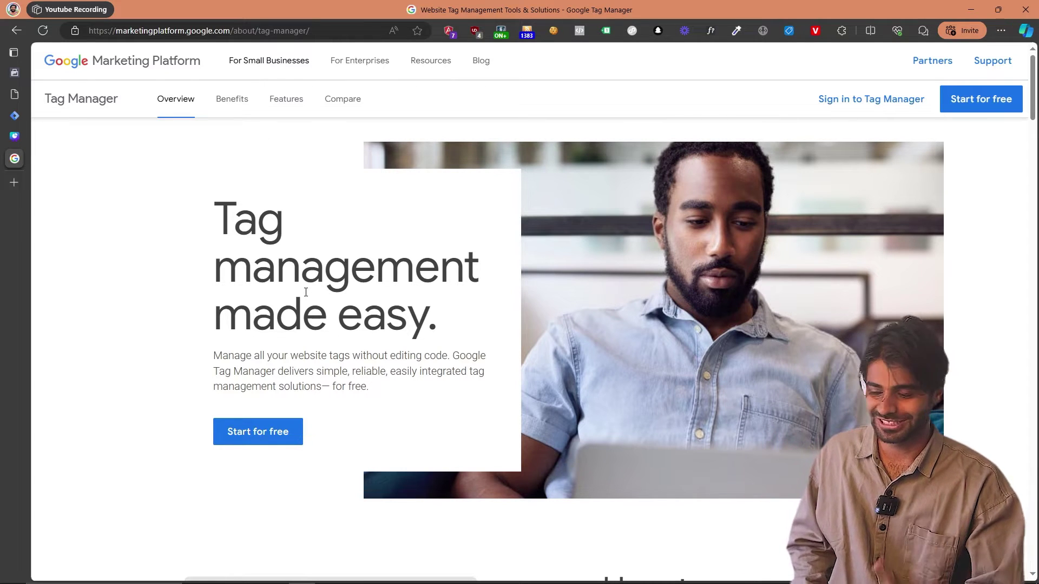
double_click(357, 387)
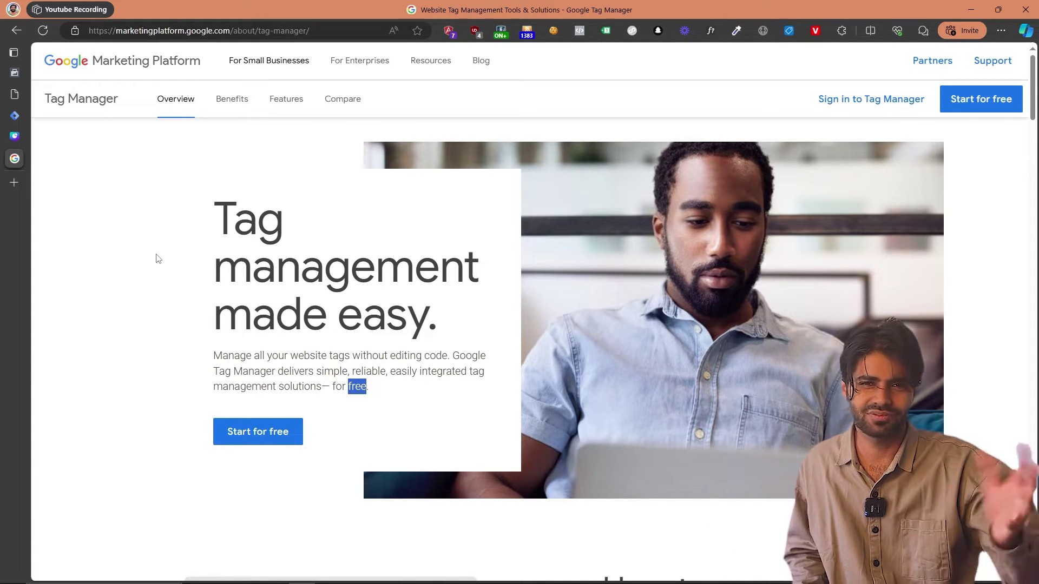
click(15, 116)
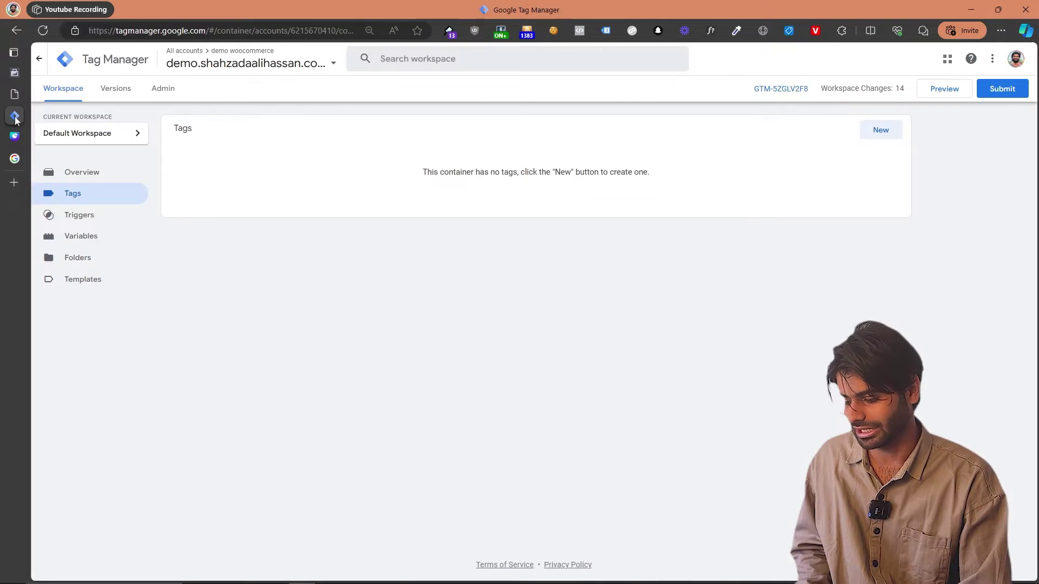
click(783, 91)
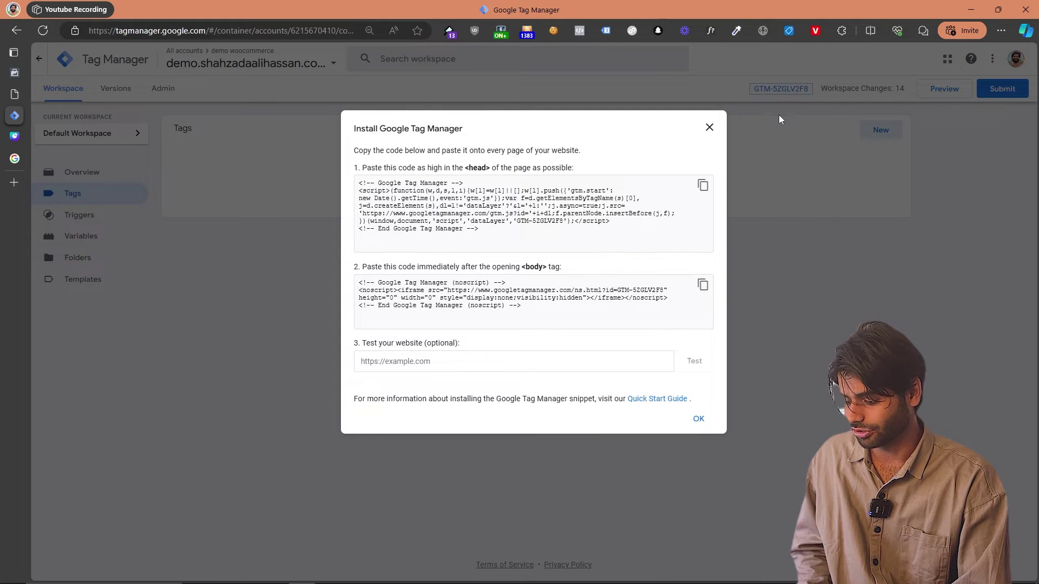
drag(565, 222, 516, 222)
right_click(516, 225)
click(541, 233)
- In the WordPress plugin options, paste the copied container ID as the Google Tag Manager ID and save with the container code turned on
click(13, 95)
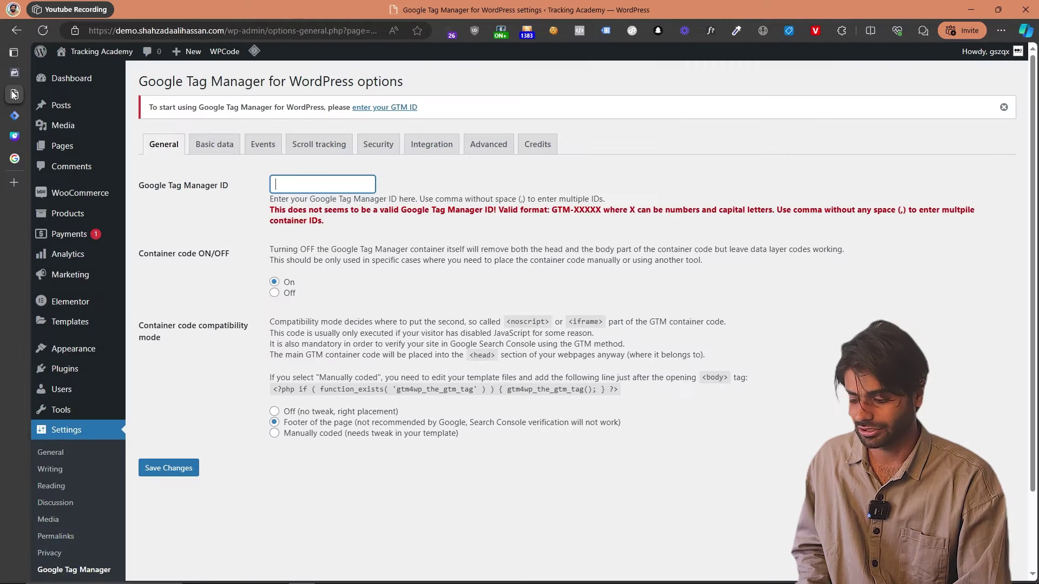
right_click(299, 186)
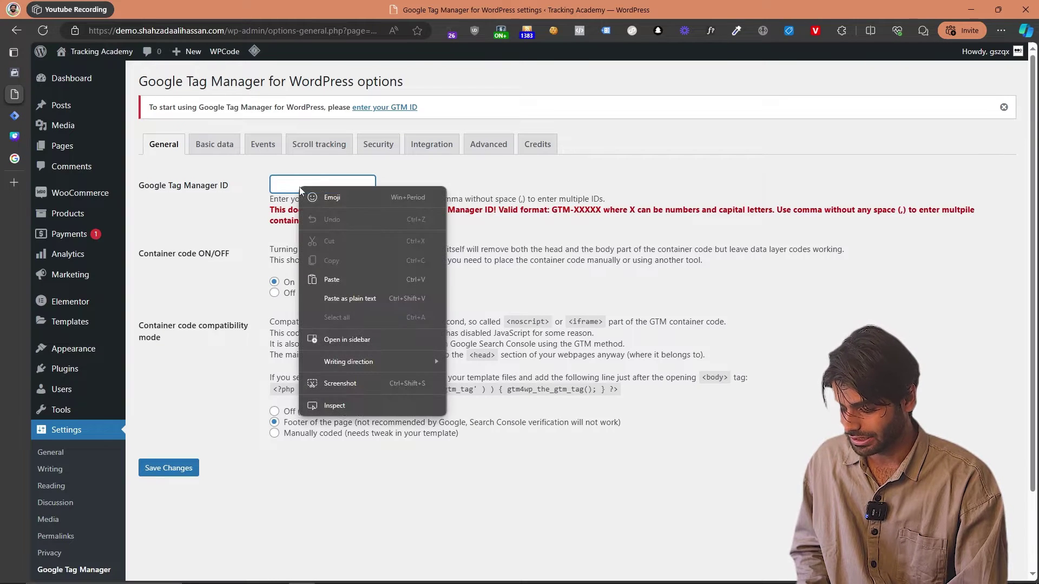
click(348, 279)
click(161, 471)
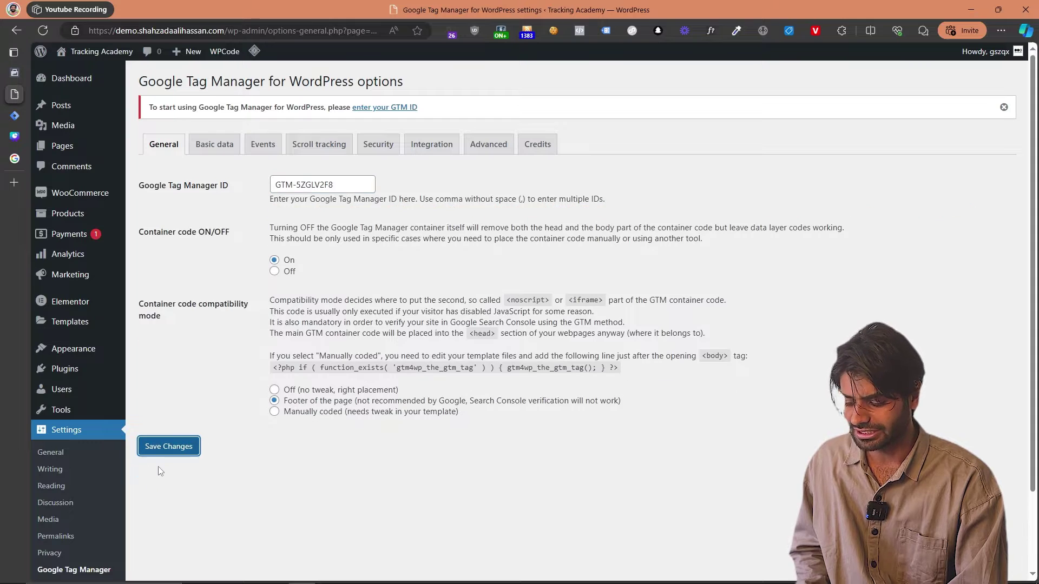
click(171, 455)
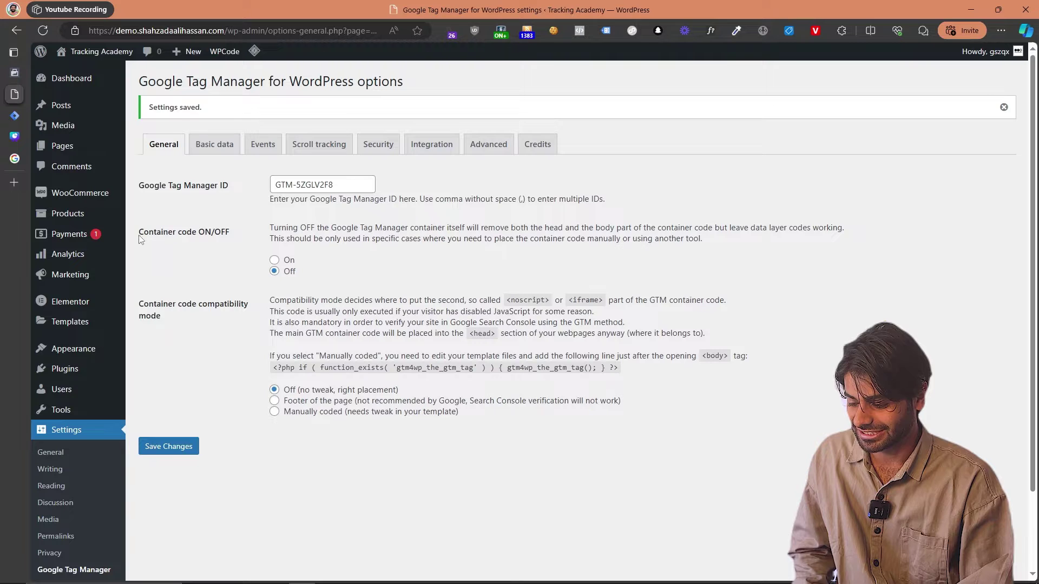
click(275, 261)
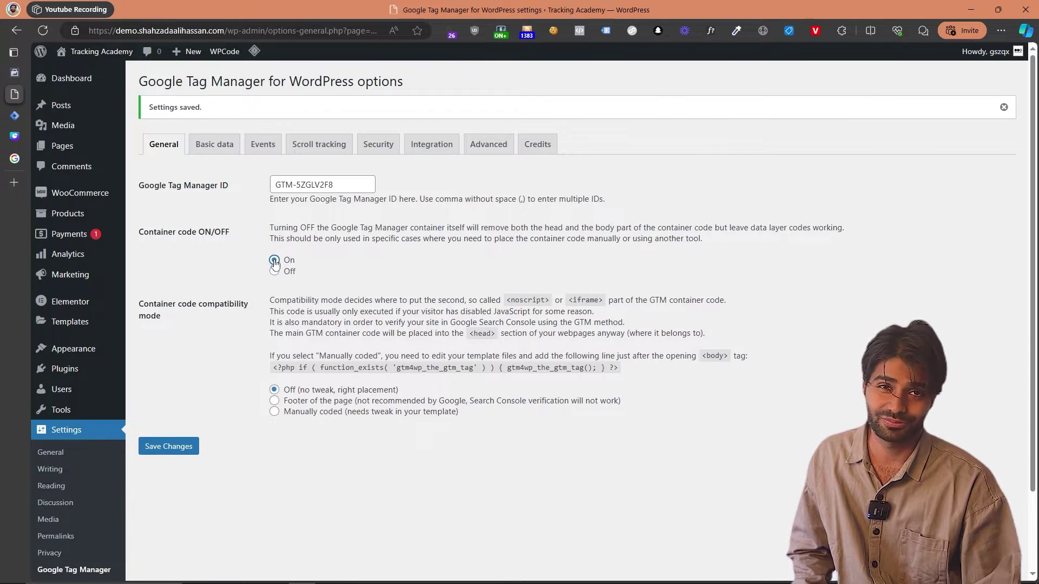
click(189, 453)
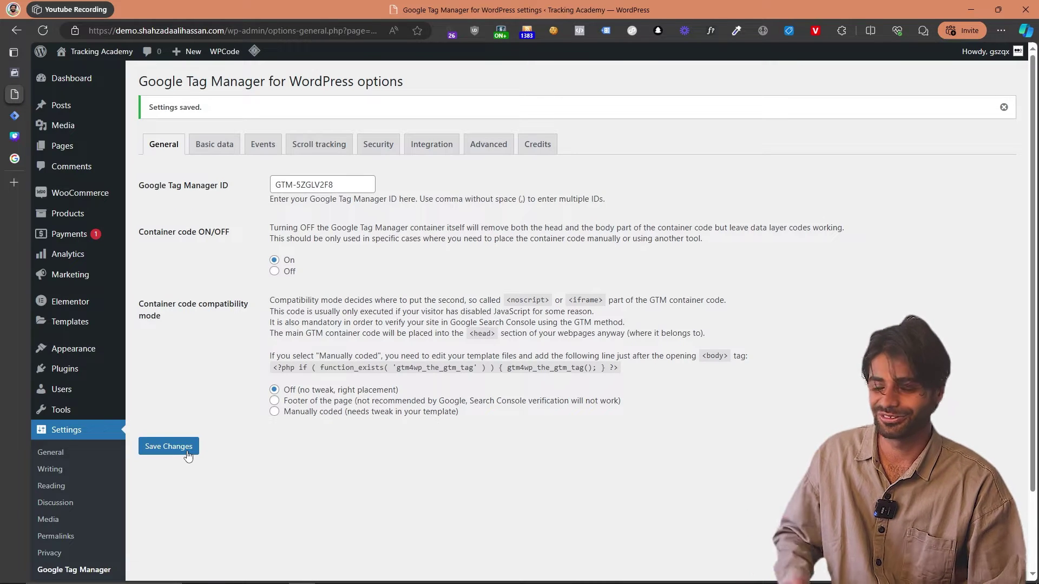
- Return to Google Tag Manager, close the installation code and start a preview of the container connected to the demo site's shop page
mouse_move(8, 232)
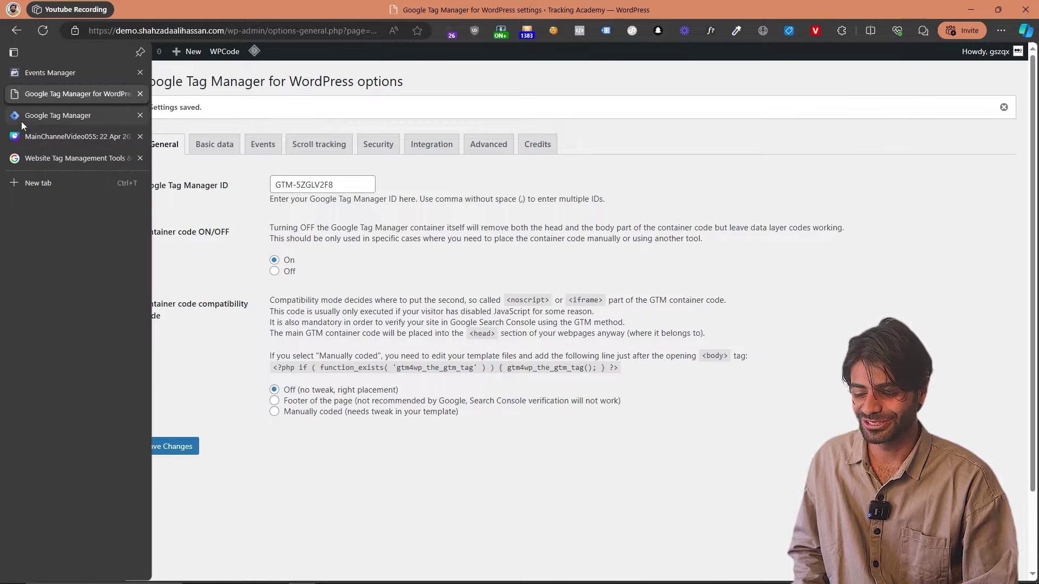
click(21, 120)
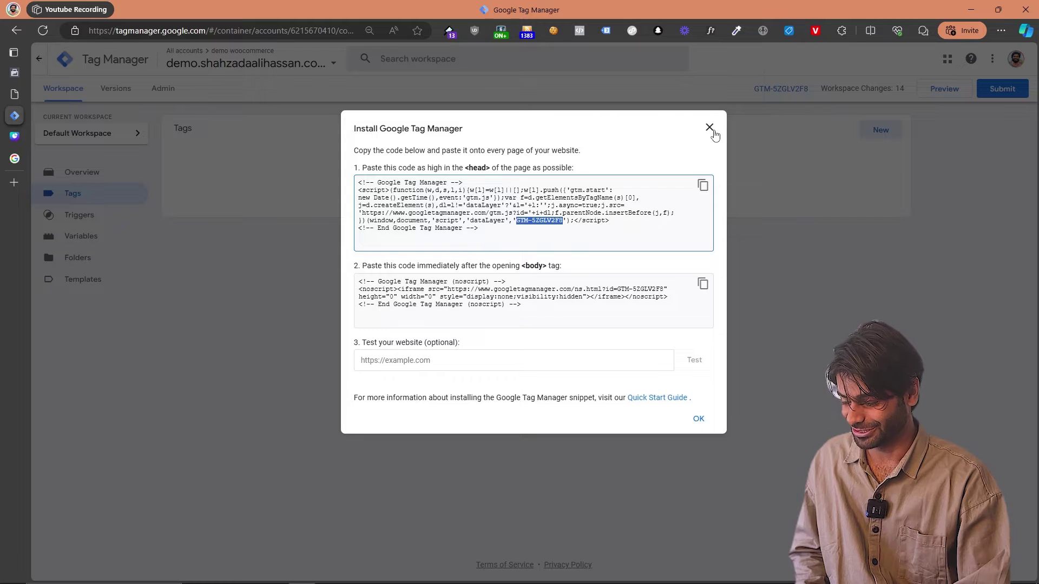
click(710, 128)
click(950, 92)
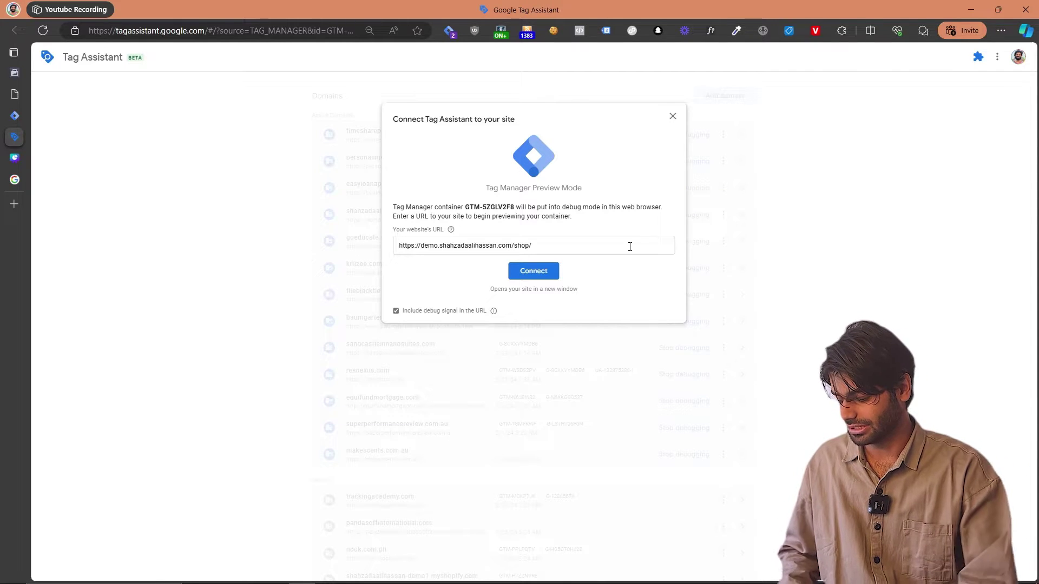
key(ctrl+0)
click(541, 328)
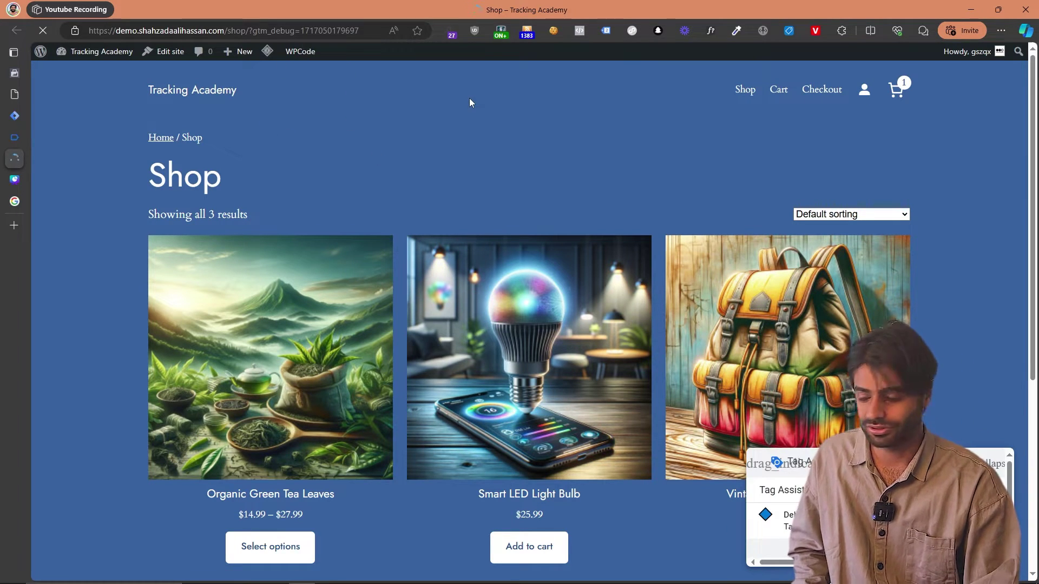
- Check the shop page's tags with Tag Assistant Legacy and examine the Container Loaded event in the connected Tag Assistant session
click(607, 31)
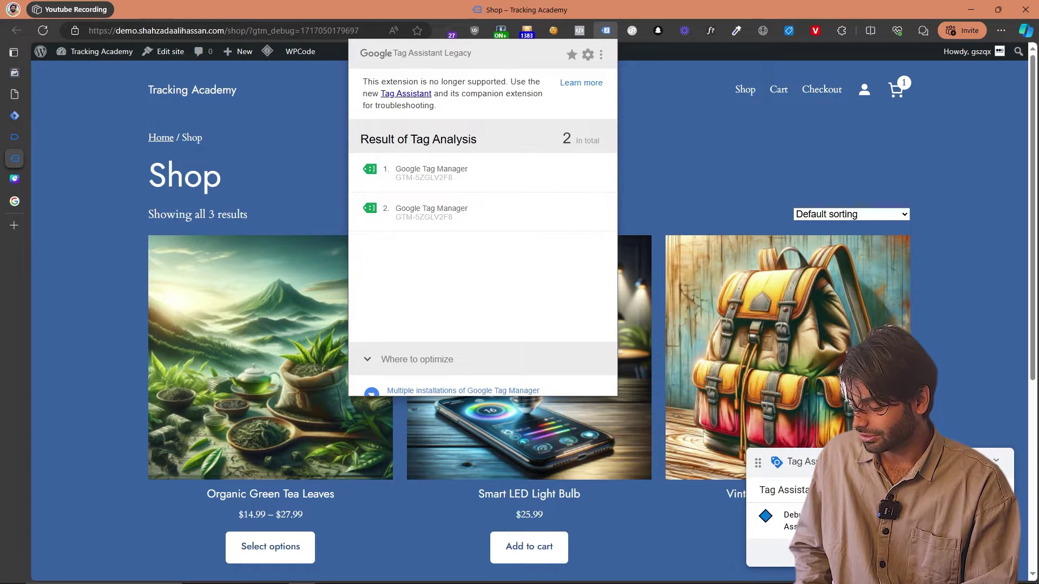
drag(806, 491, 782, 498)
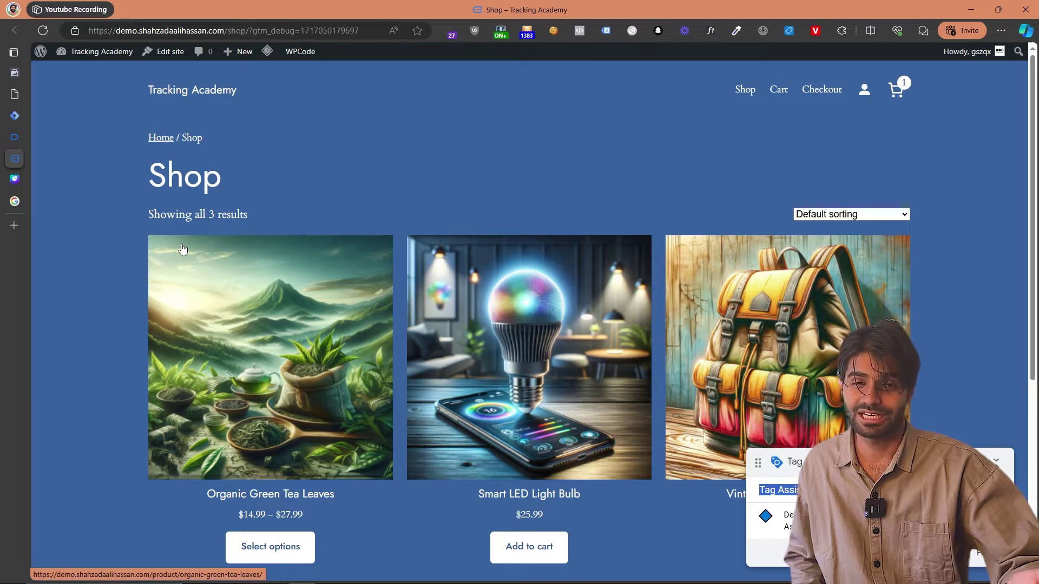
click(14, 136)
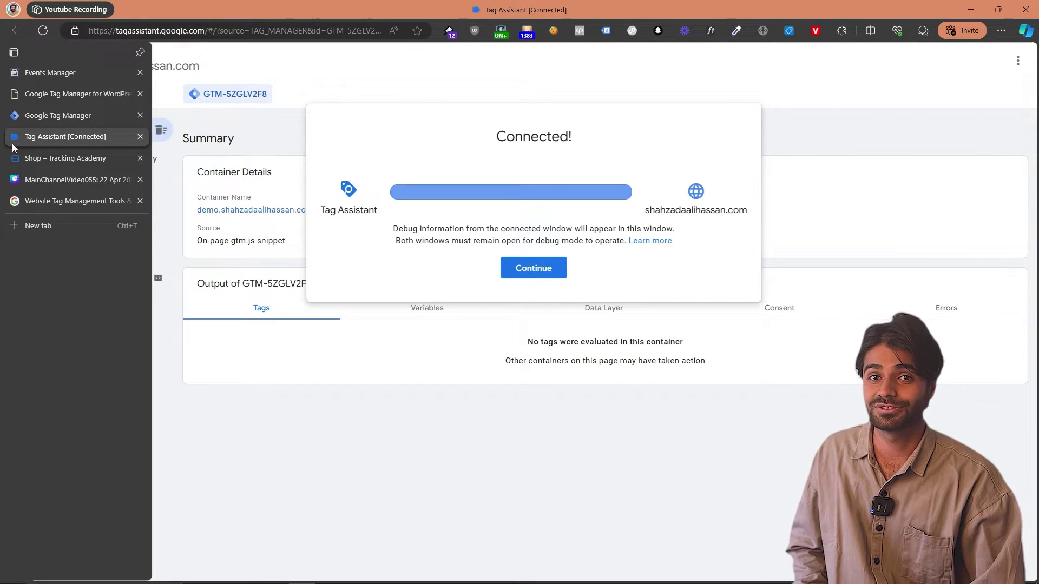
drag(506, 143, 533, 144)
key(Escape)
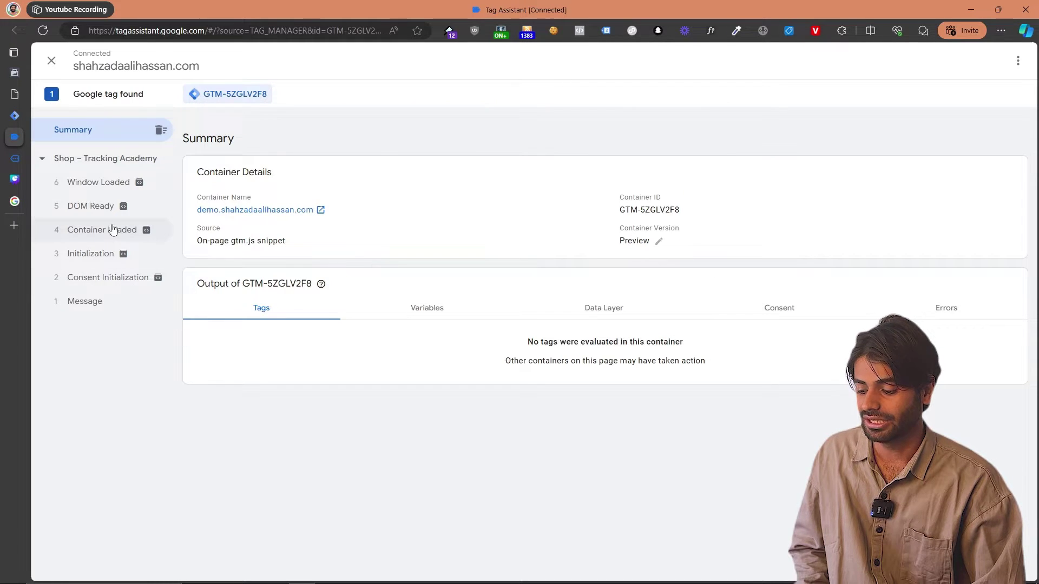
click(110, 231)
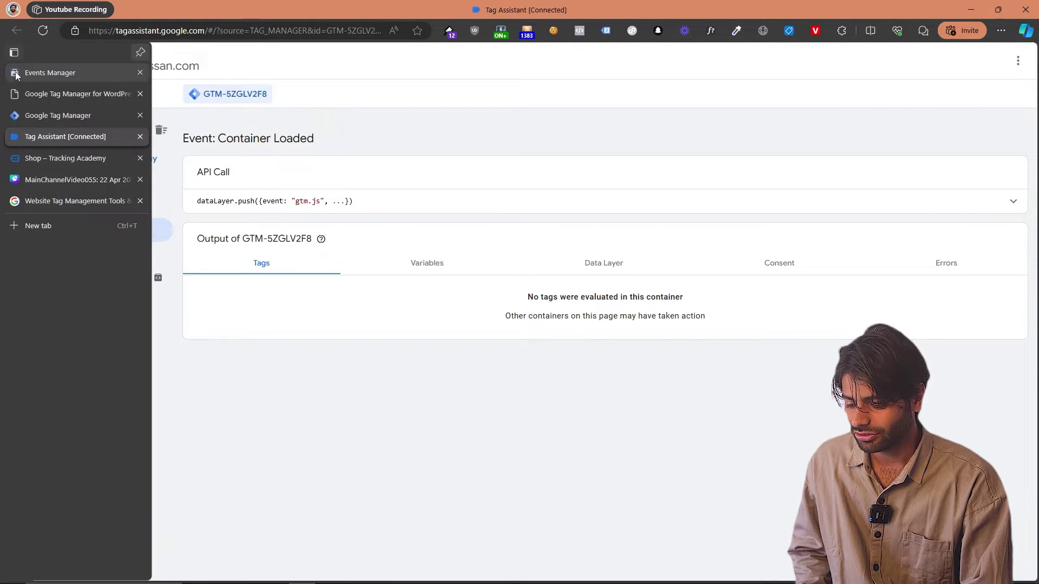
- Switch to Meta Business and open the Events Manager overview
click(15, 72)
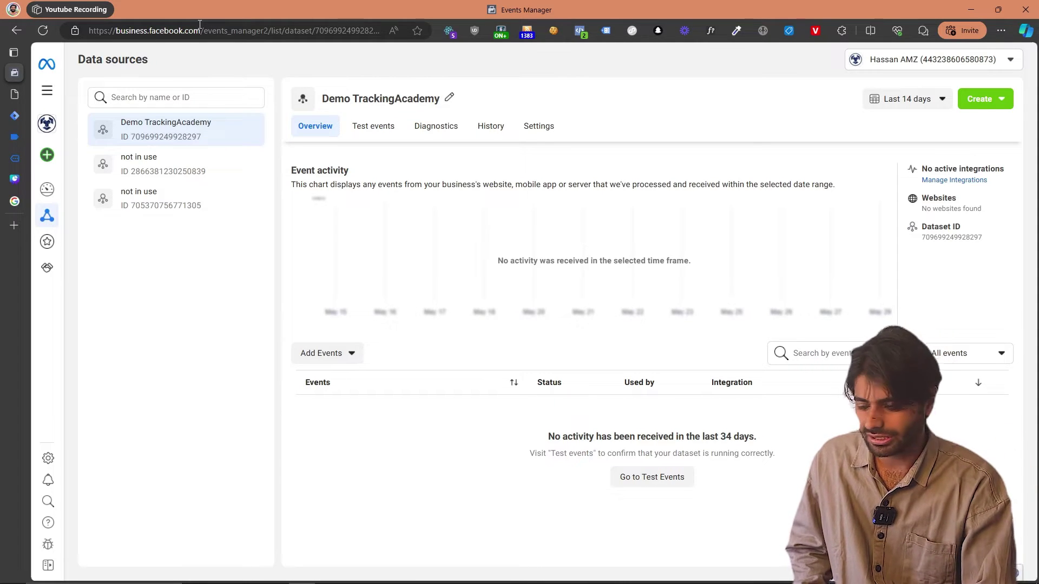
click(53, 92)
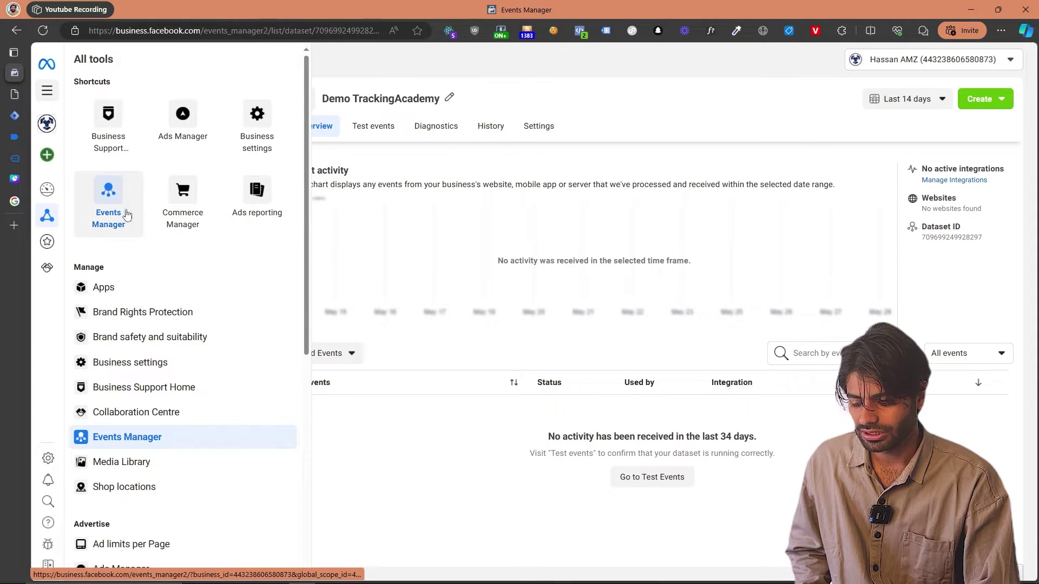
click(109, 197)
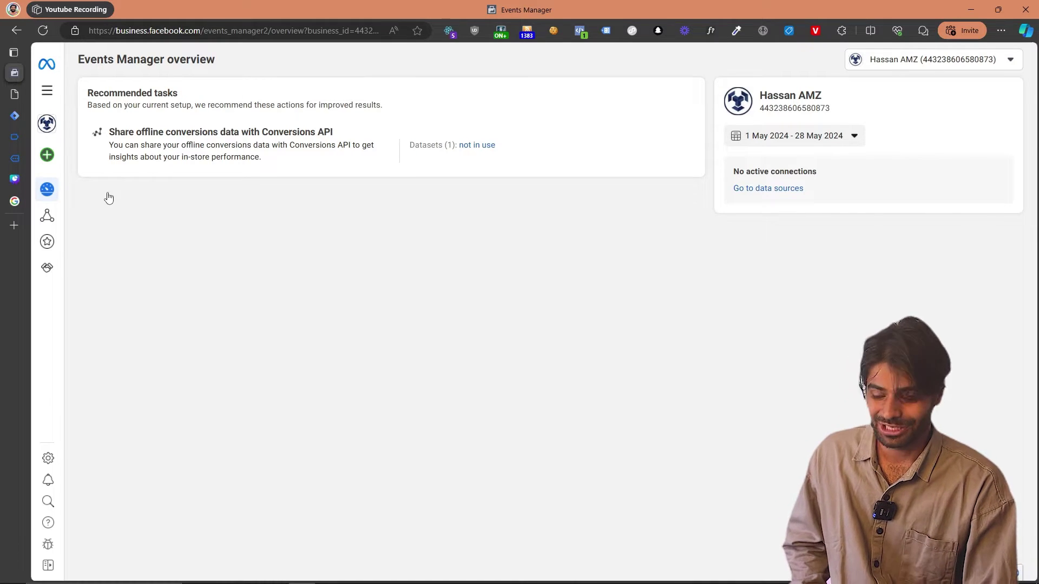
- Open the data sources and copy the dataset ID of Demo TrackingAcademy
mouse_move(49, 194)
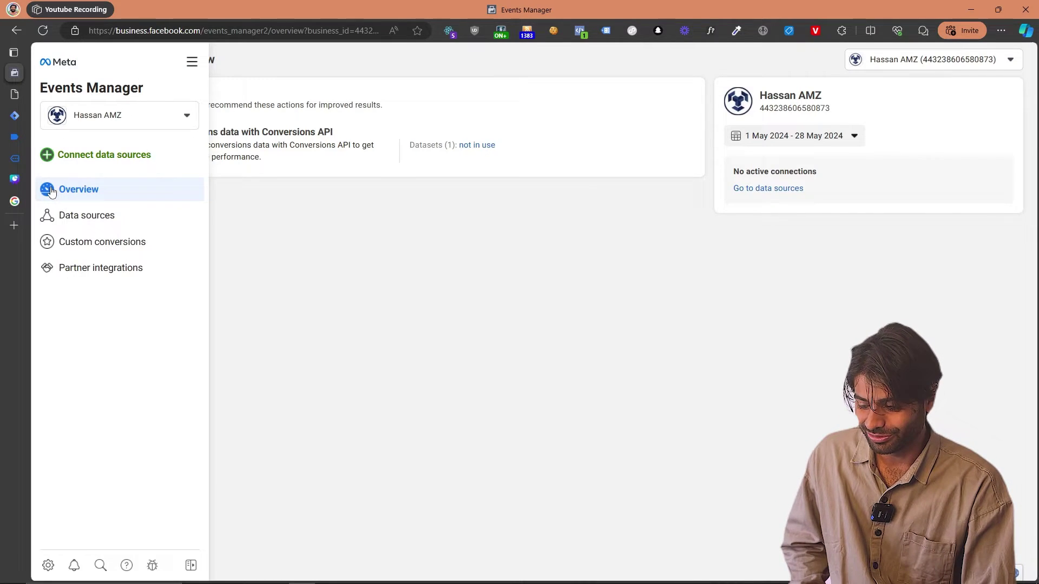
click(70, 223)
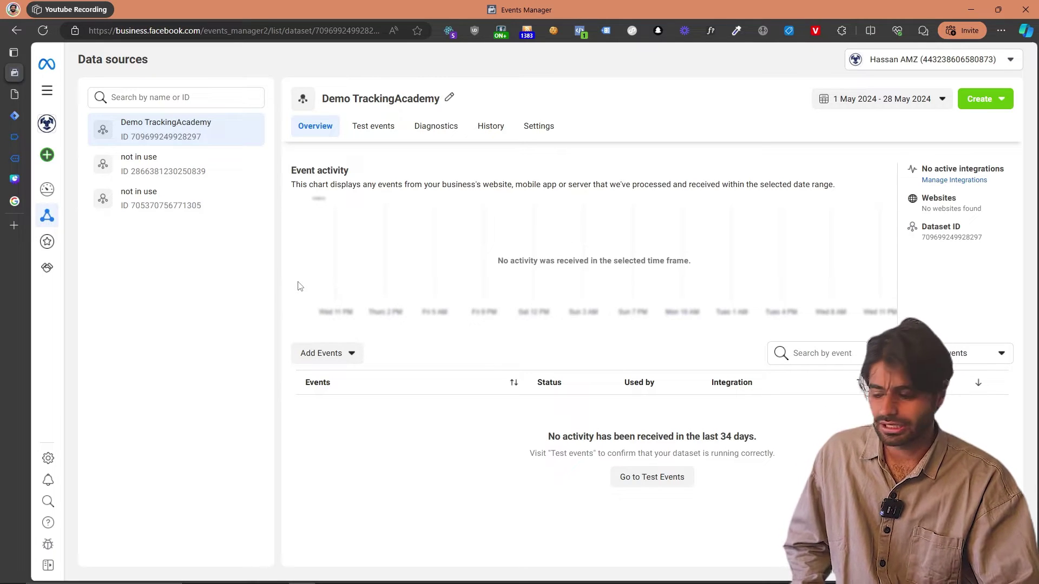
mouse_move(47, 161)
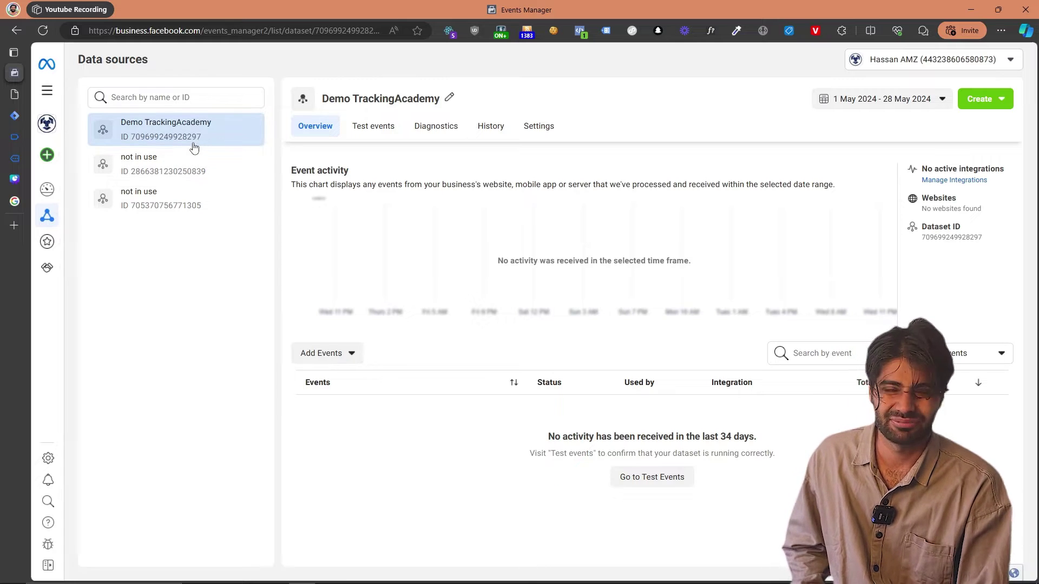
click(951, 238)
click(966, 244)
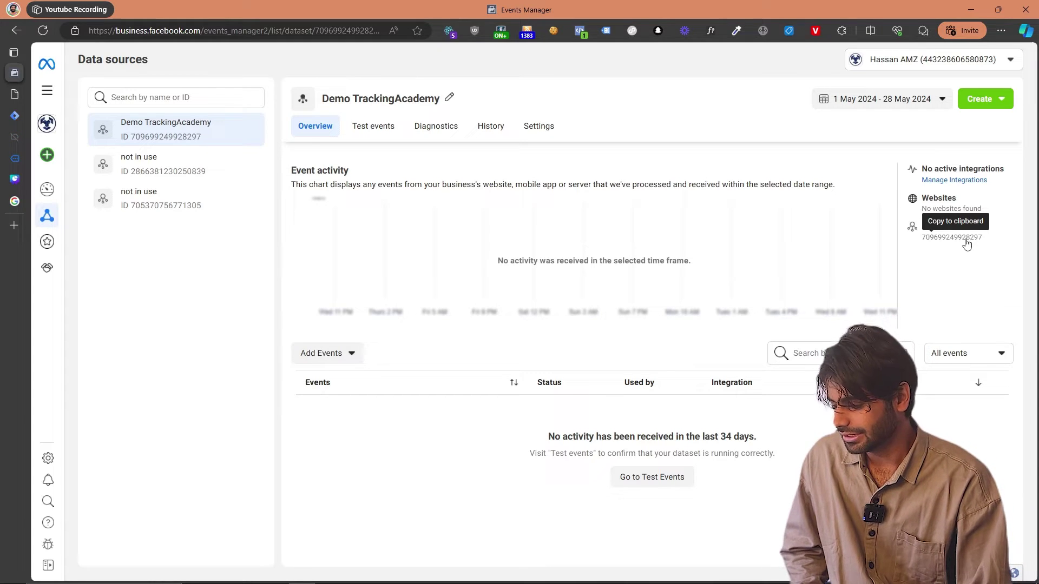
- In Google Tag Manager, search the tag template gallery for "facebook" and check the Facebook Pixel template by facebookarchive among the container's templates
click(14, 116)
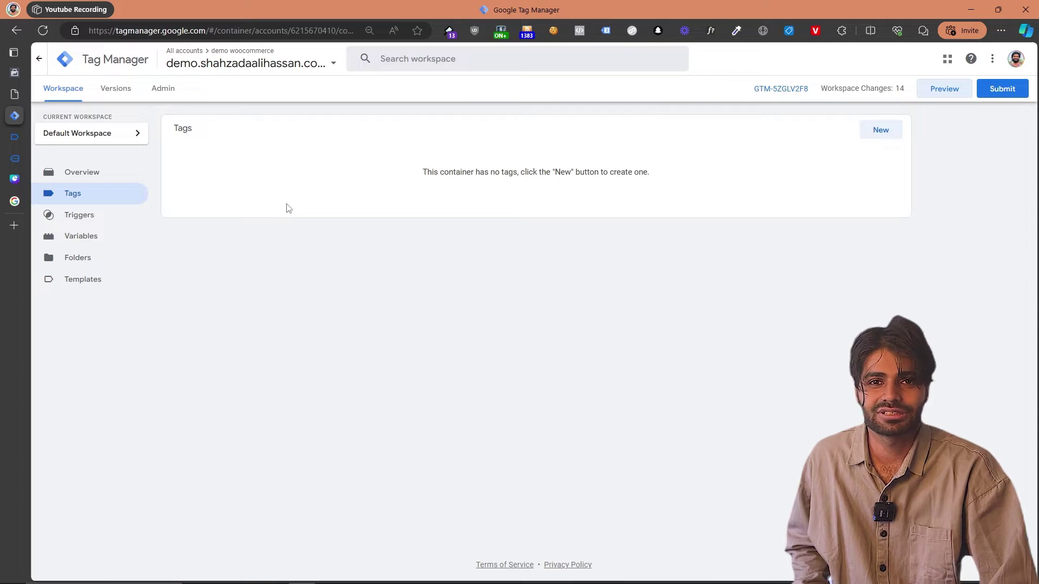
click(74, 283)
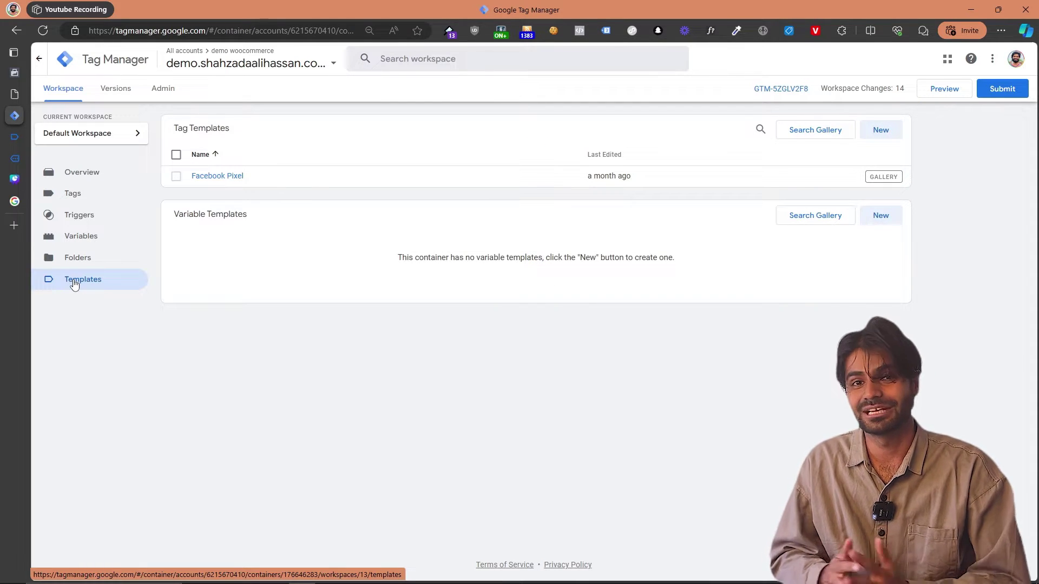
click(811, 139)
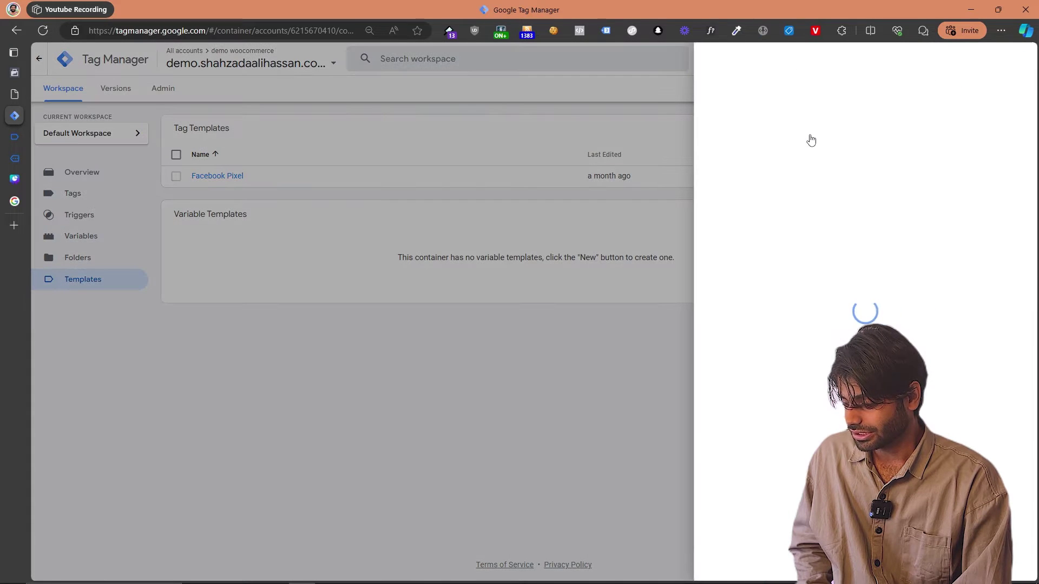
click(1010, 61)
text(facebook)
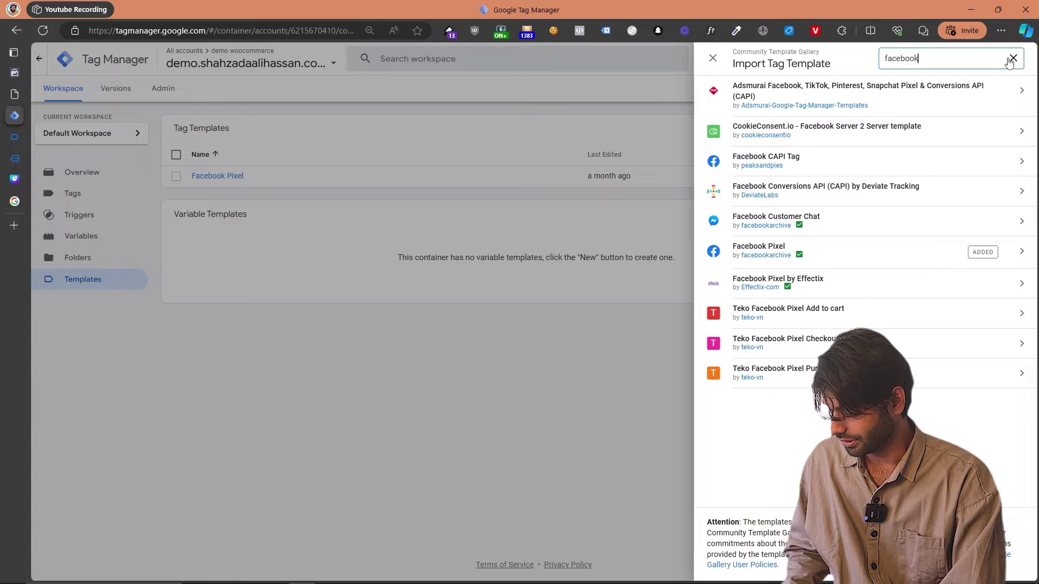
click(859, 253)
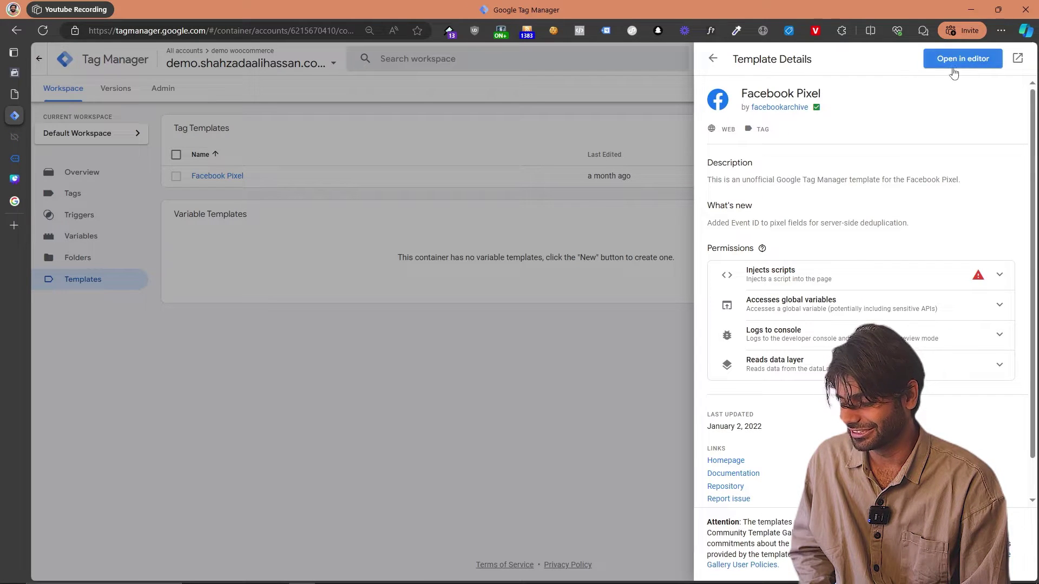
click(547, 115)
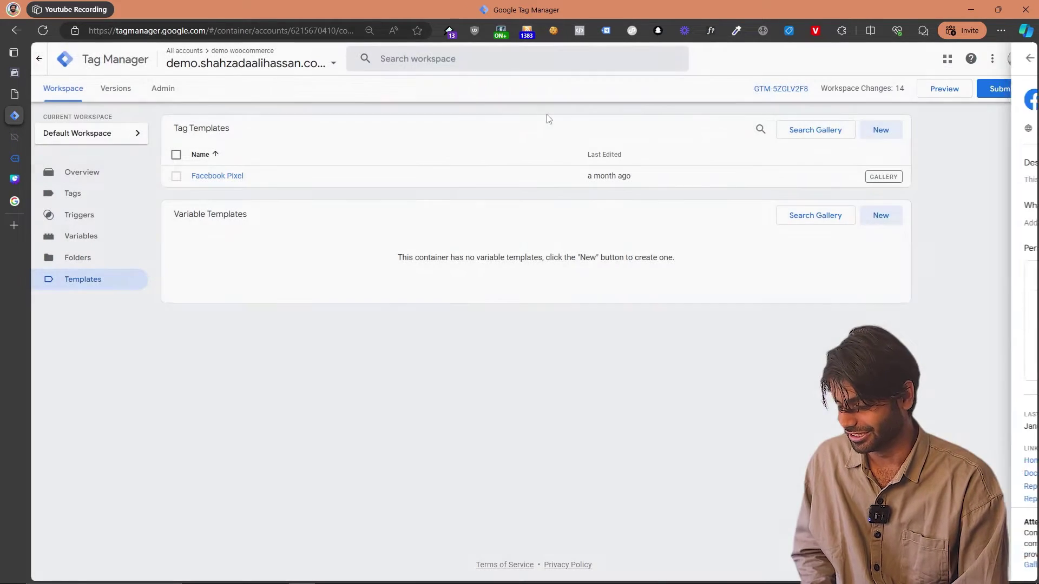
click(176, 155)
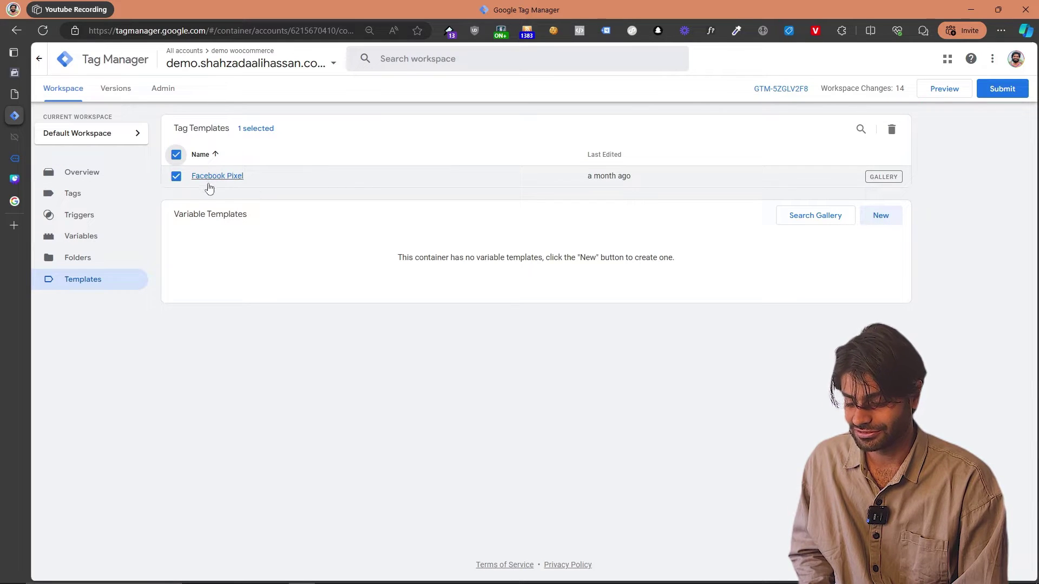
- Create a new tag in the container and assign the All Pages trigger to it
click(87, 198)
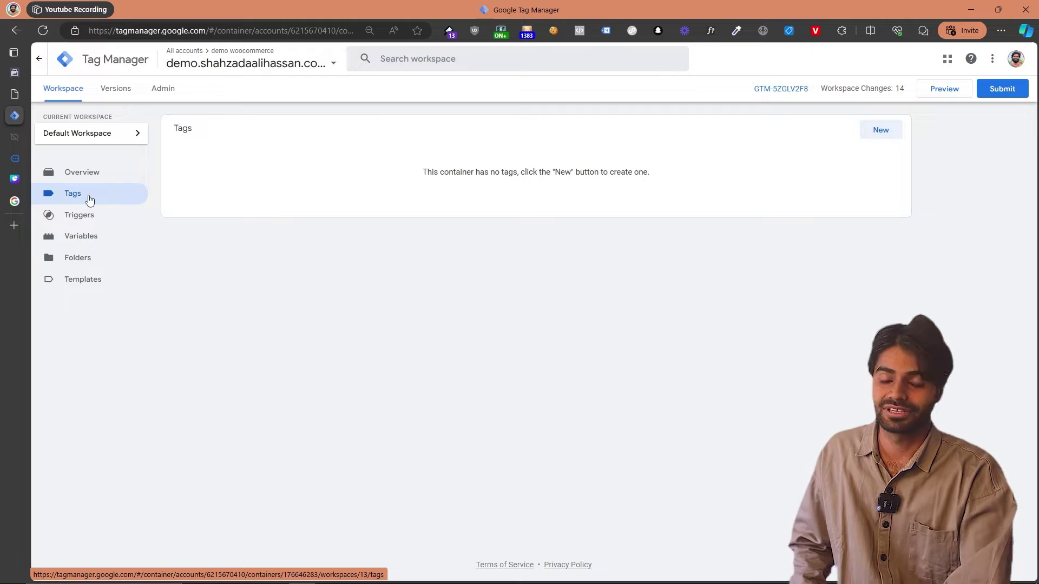
click(881, 134)
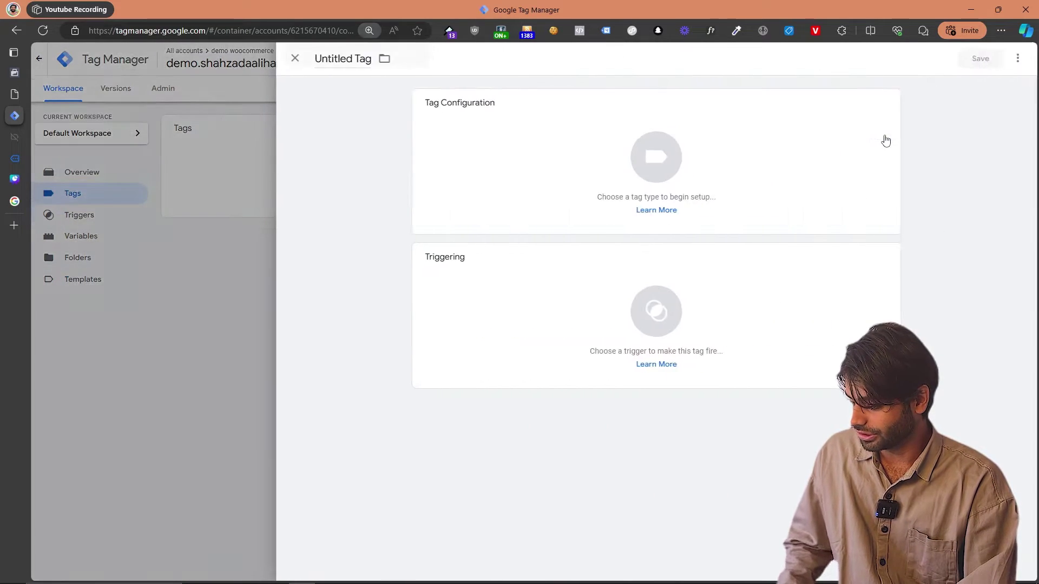
key(ctrl+0)
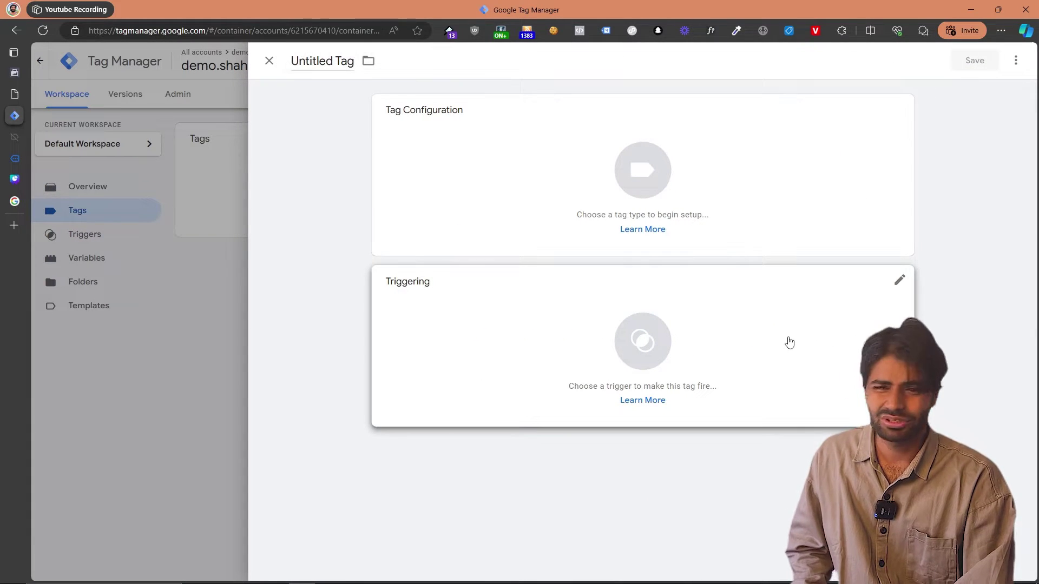
click(790, 342)
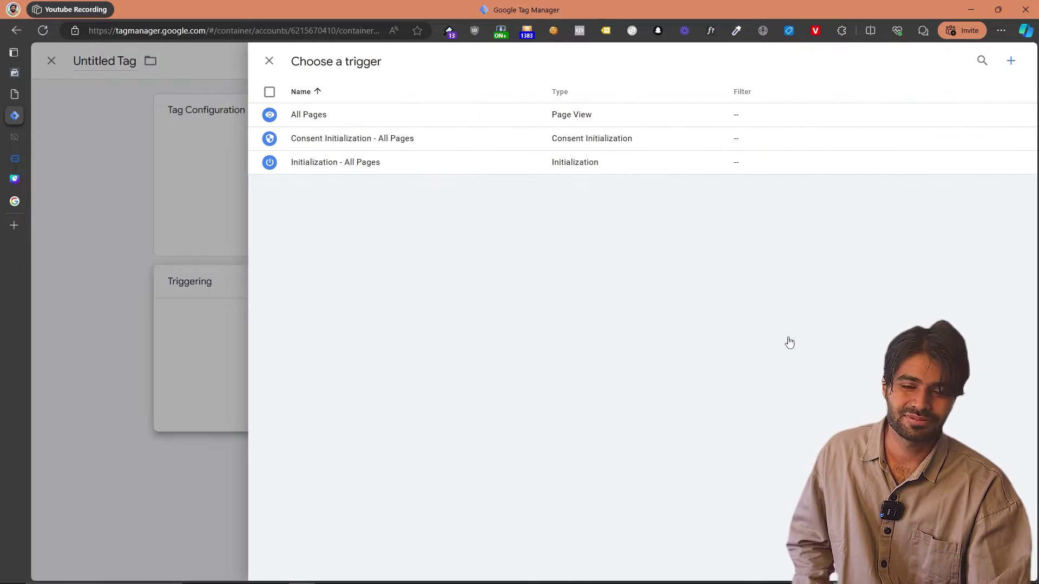
click(471, 124)
- Set the tag type to Facebook Pixel and paste the copied dataset ID as its Facebook Pixel ID
click(391, 164)
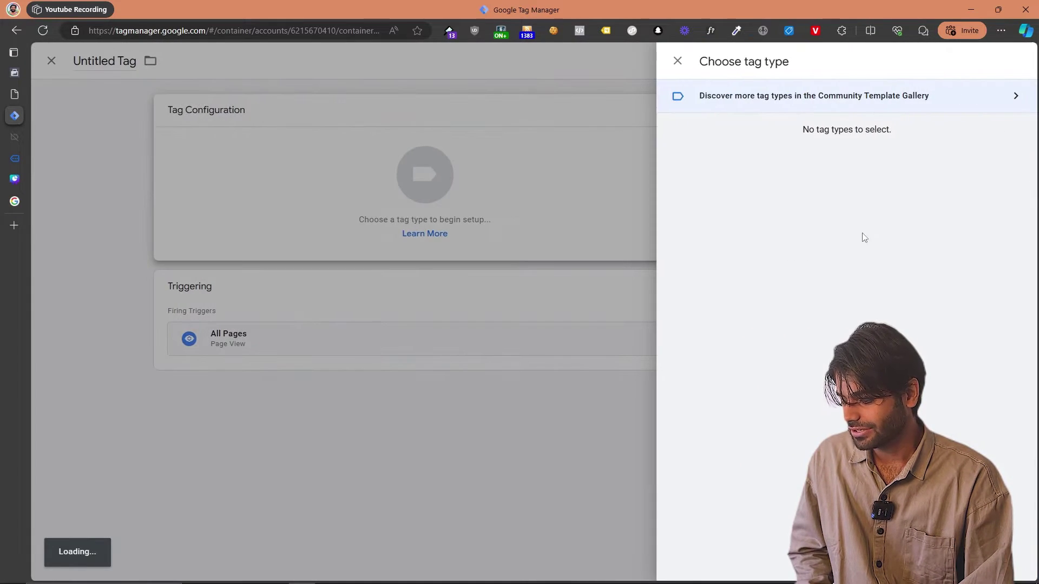
scroll(864, 302, down, 3)
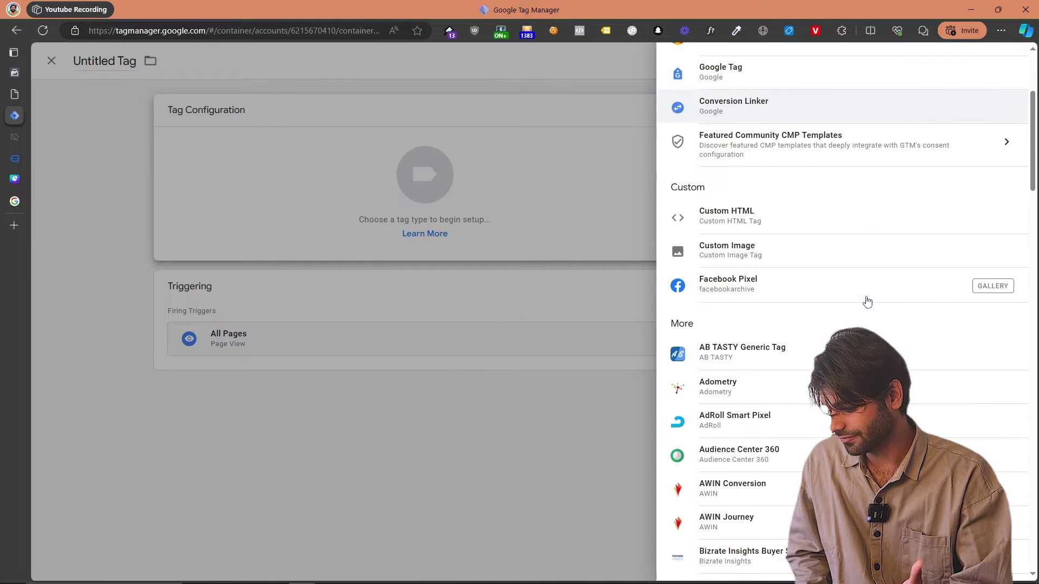
click(830, 296)
click(484, 258)
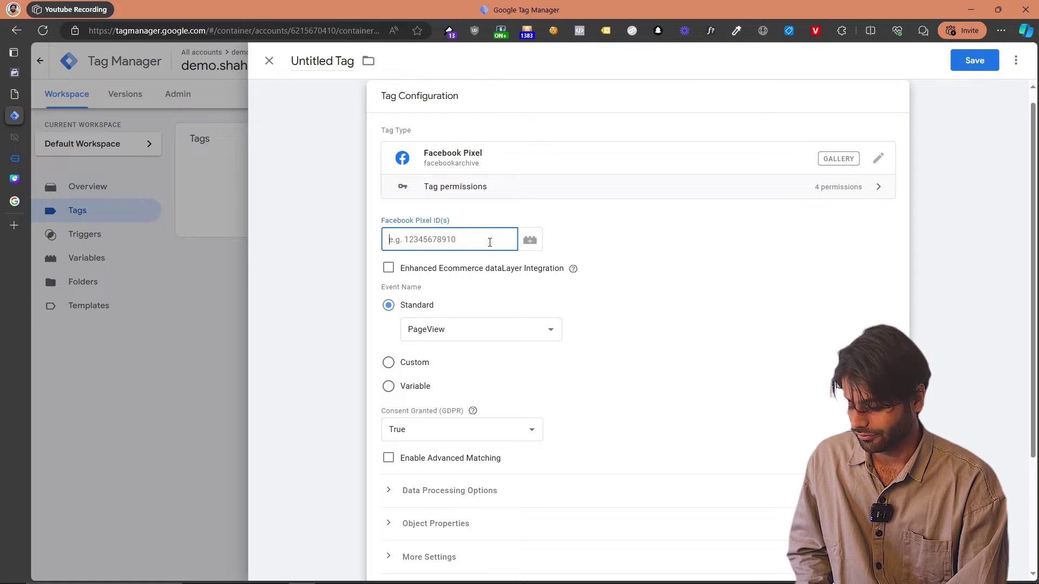
key(ctrl+v)
- Name the tag "FB Configuration Tag"
click(315, 59)
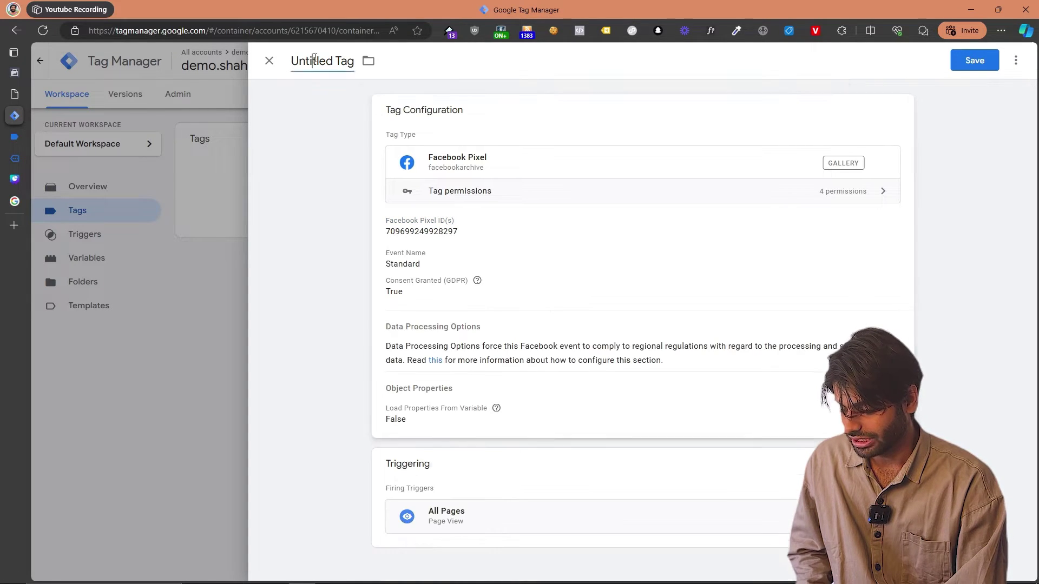
text(FB Configu)
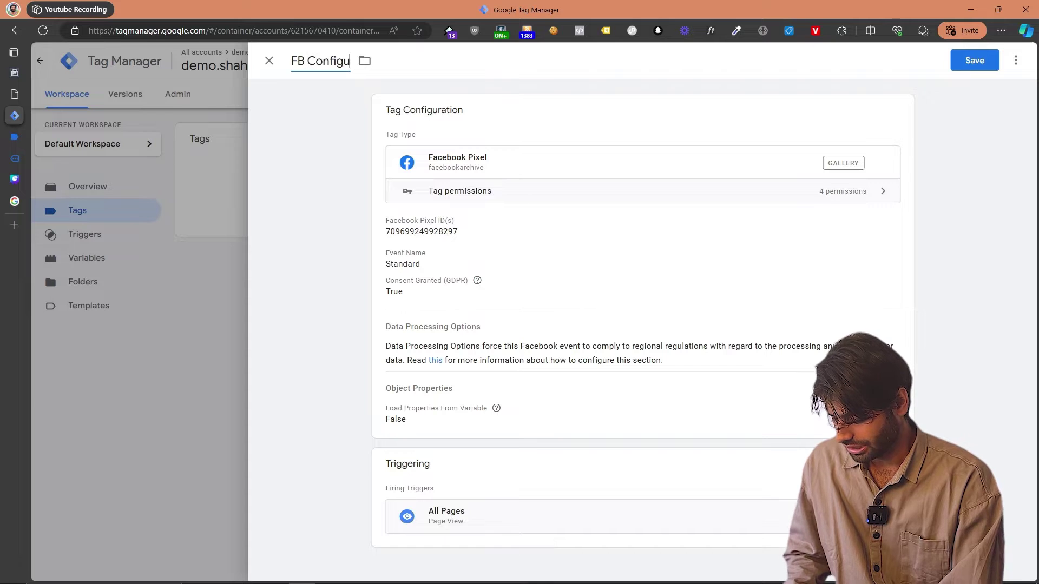
text(ration Tag)
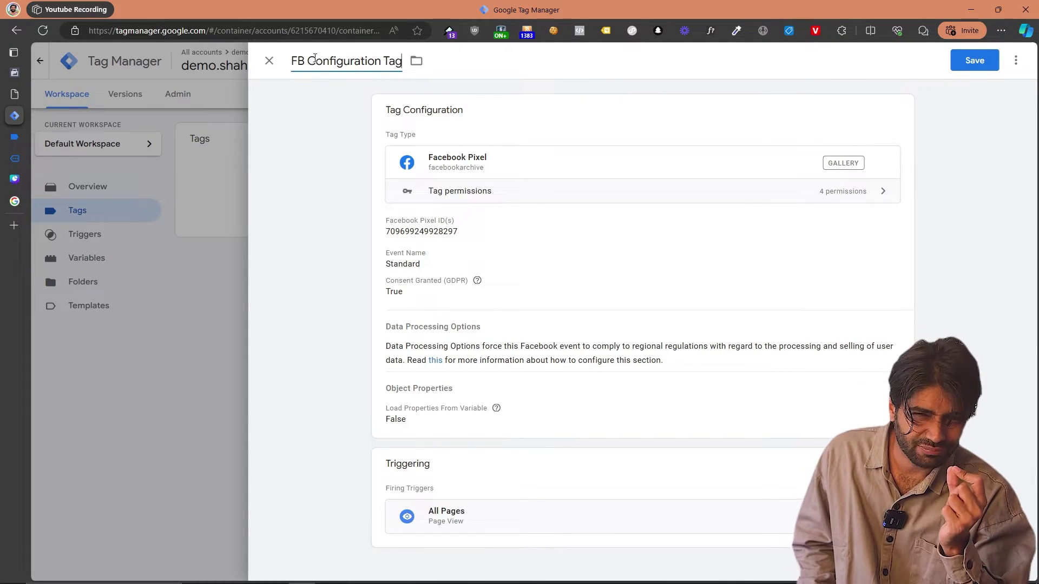
- Reopen the tag configuration, copy the Facebook Pixel ID and clear it from its field
click(422, 233)
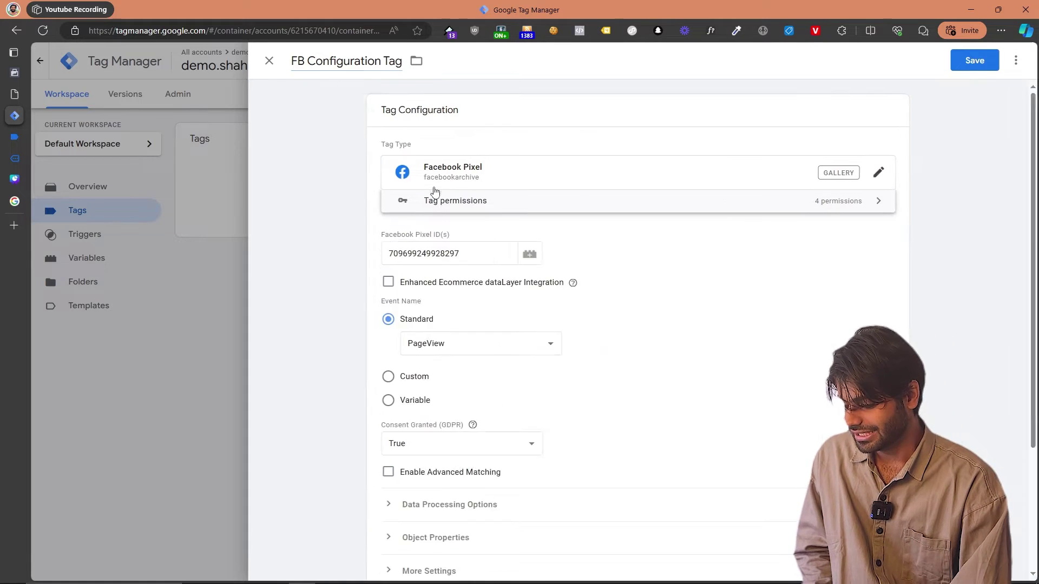
click(427, 200)
click(416, 265)
double_click(438, 240)
key(ctrl+c)
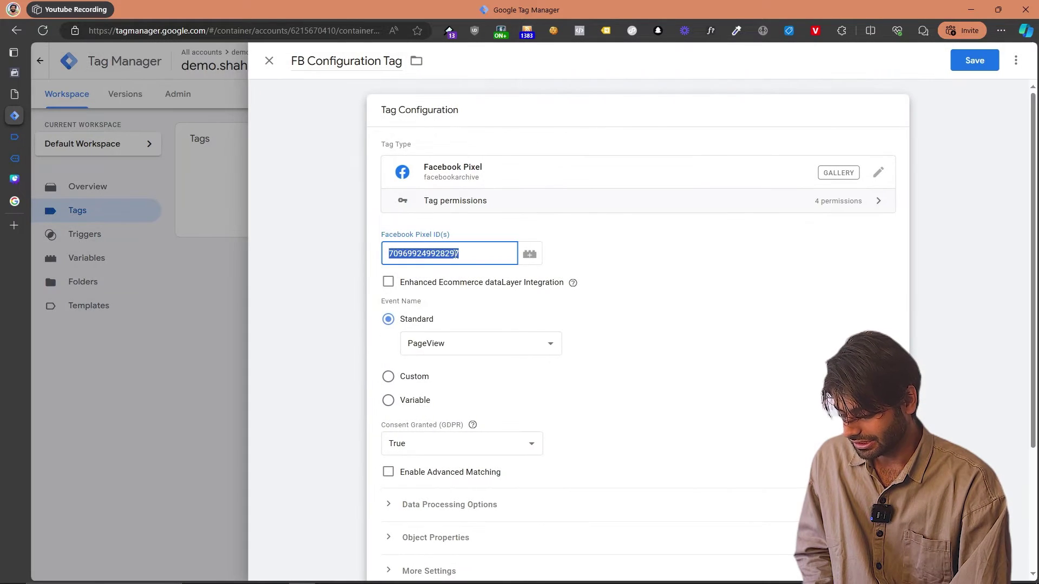
key(BackSpace)
- Create a new Constant variable for the Facebook Pixel ID field and paste the copied pixel ID as its value
click(527, 240)
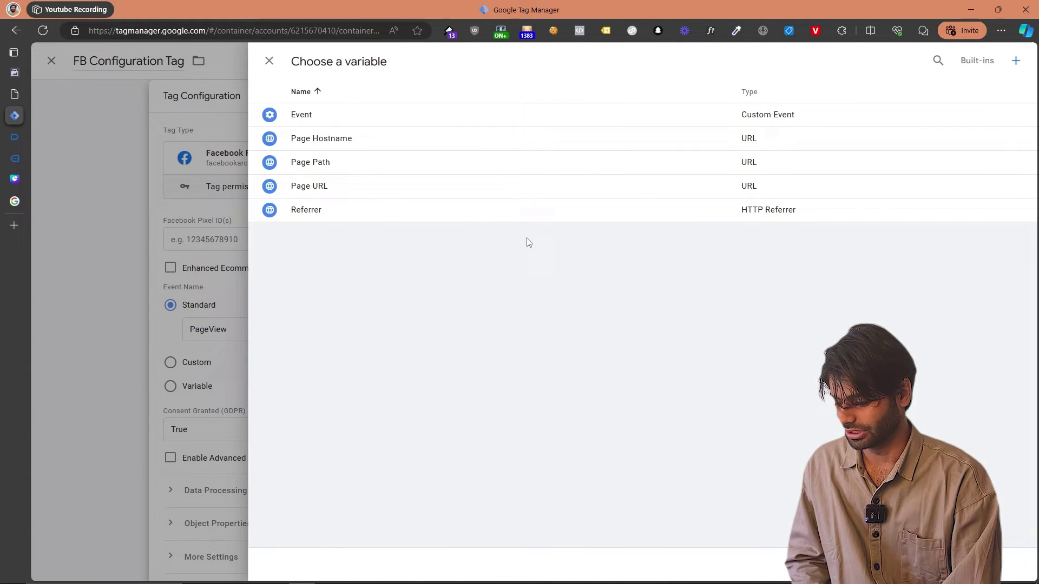
click(1015, 61)
click(644, 145)
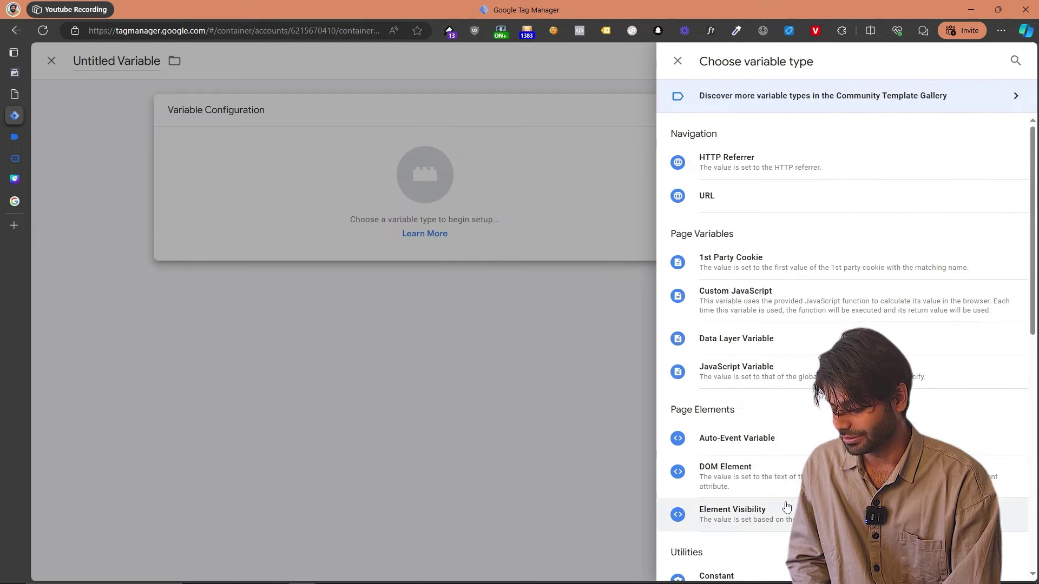
scroll(758, 501, down, 2)
click(752, 499)
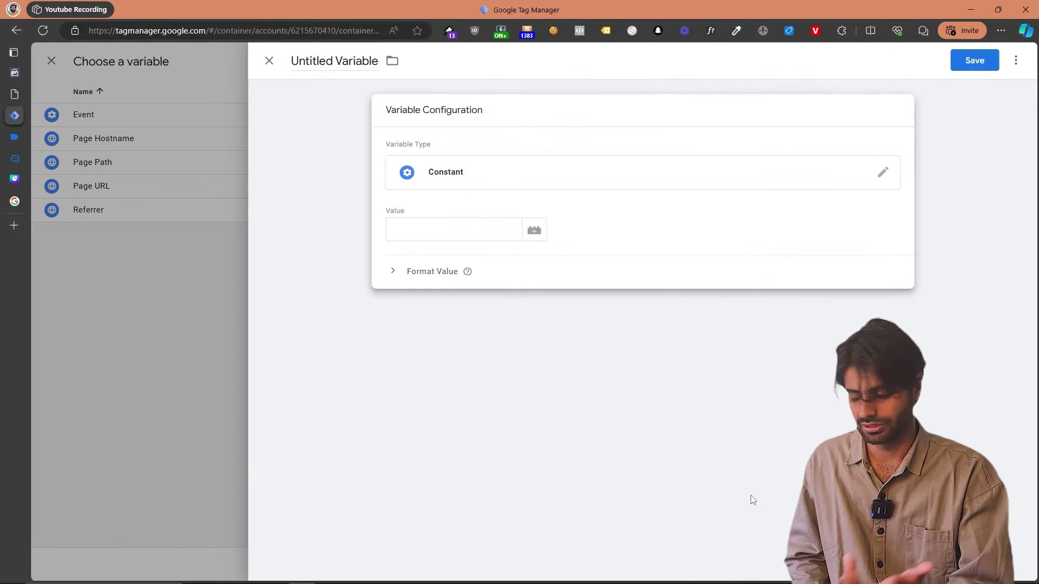
click(429, 233)
key(ctrl+v)
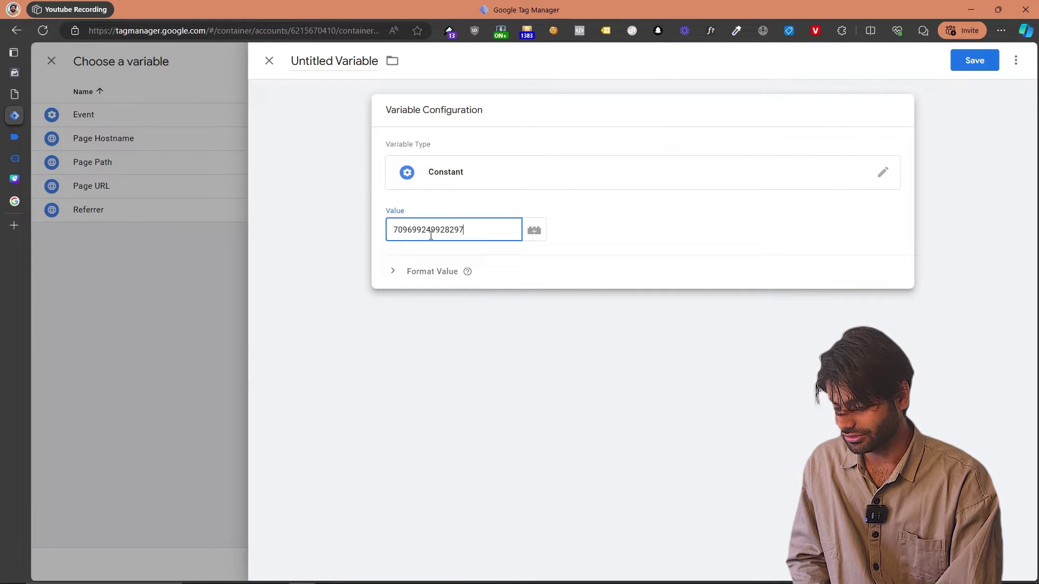
- Name the variable "FB Pixel ID", save it into the tag and save the FB Configuration Tag
click(338, 61)
key(ctrl+a)
text(F)
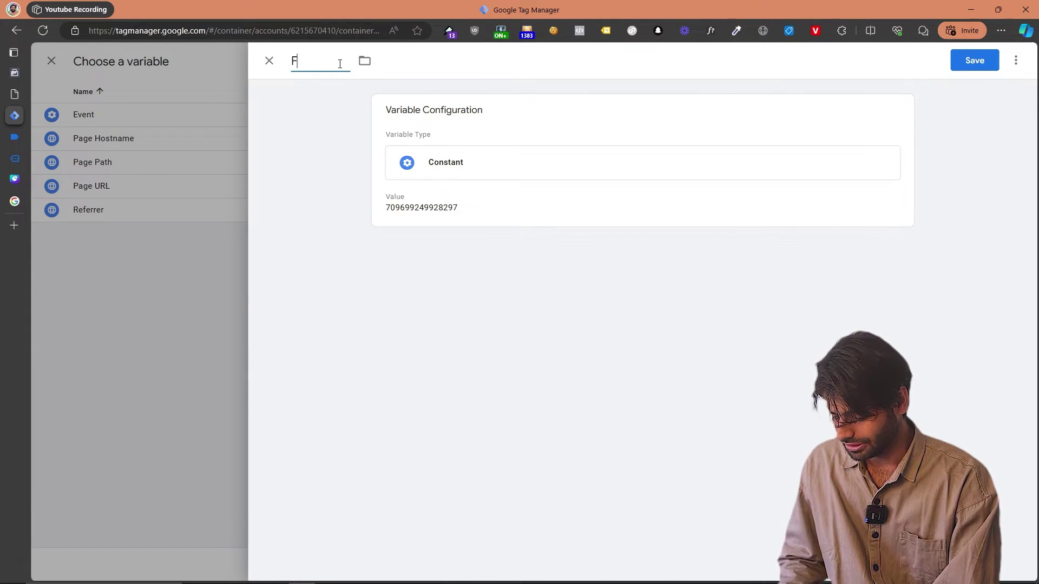
text(B Pixel ID)
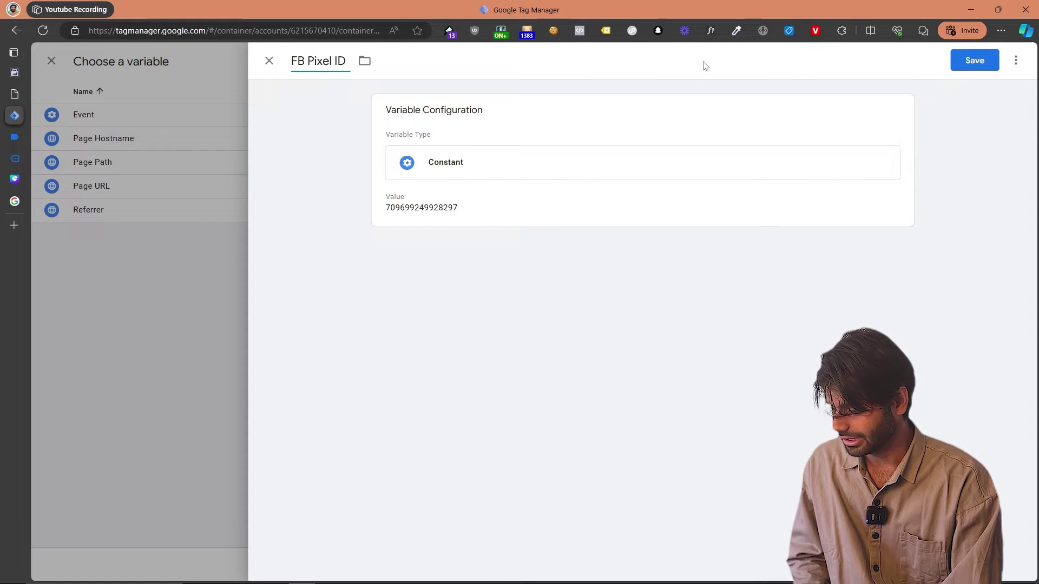
click(970, 61)
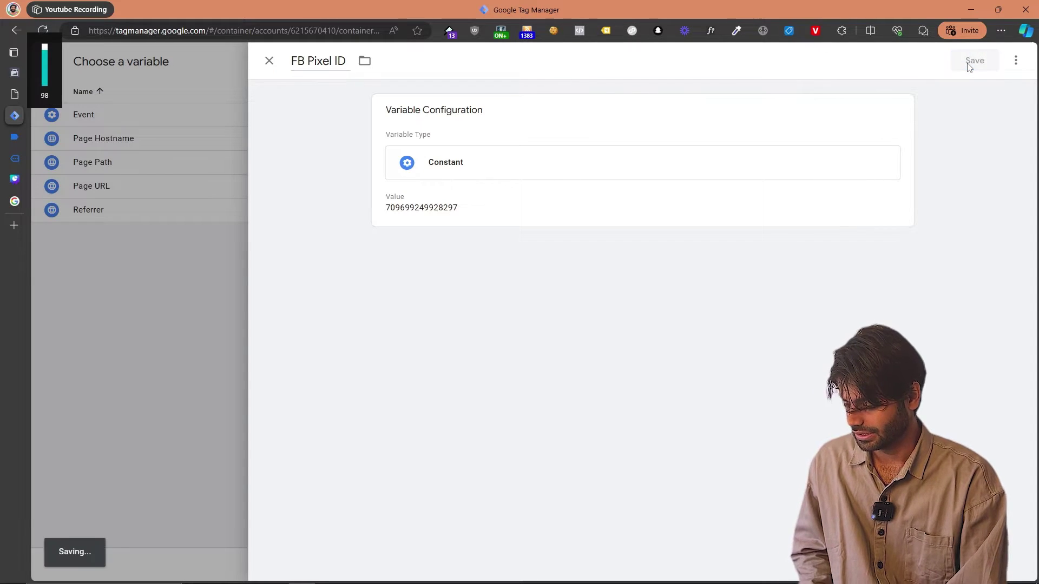
scroll(657, 374, down, 3)
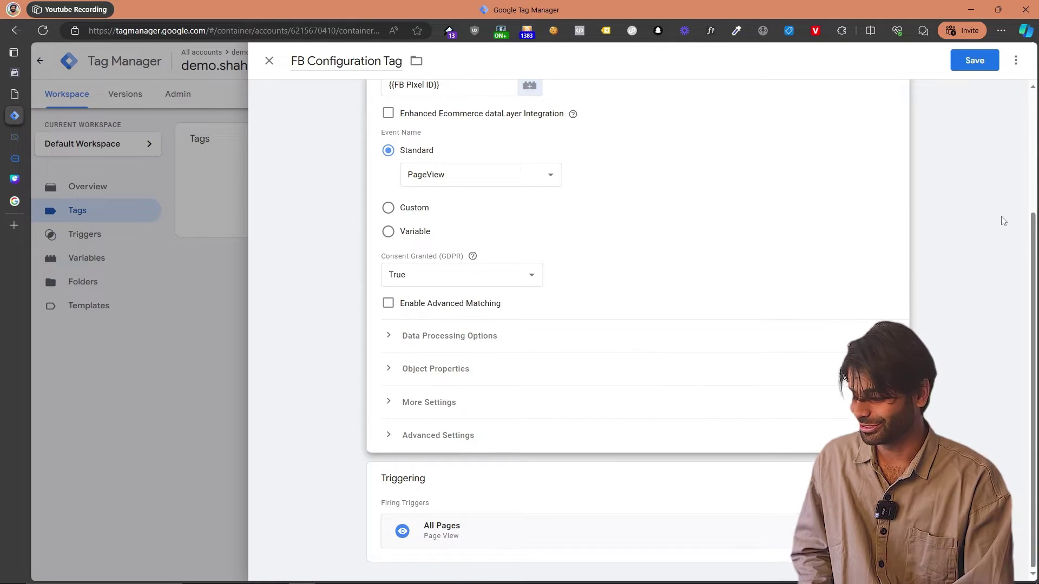
click(966, 54)
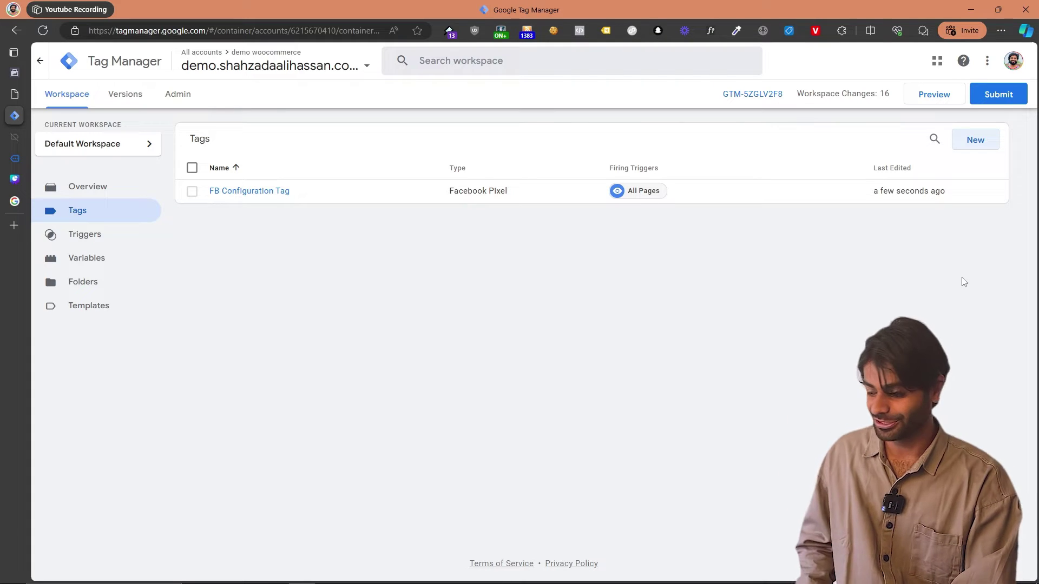
- Preview the container on the demo shop page and inspect the PageView event details in Meta Pixel Helper
click(941, 105)
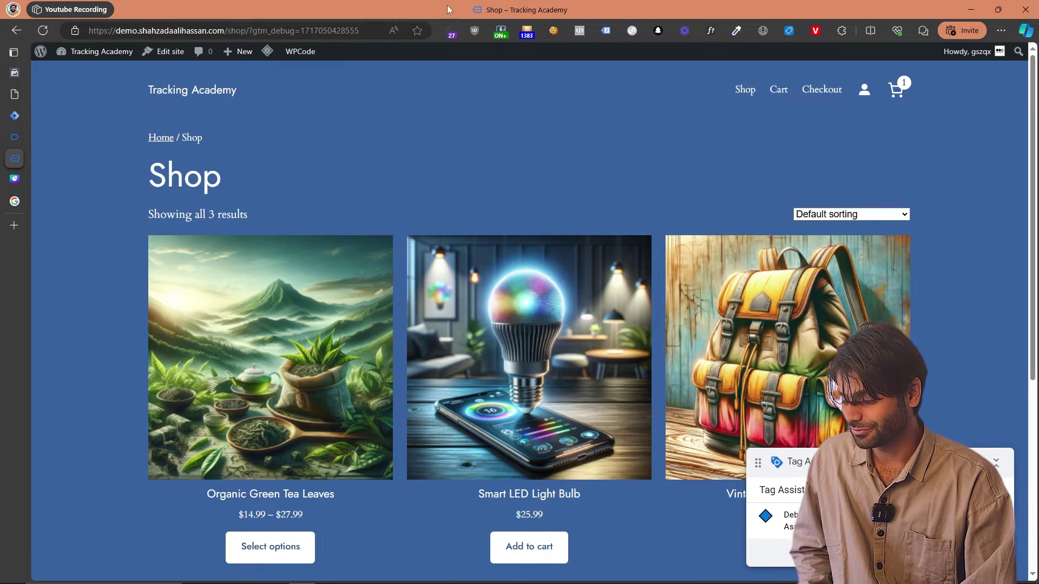
click(580, 31)
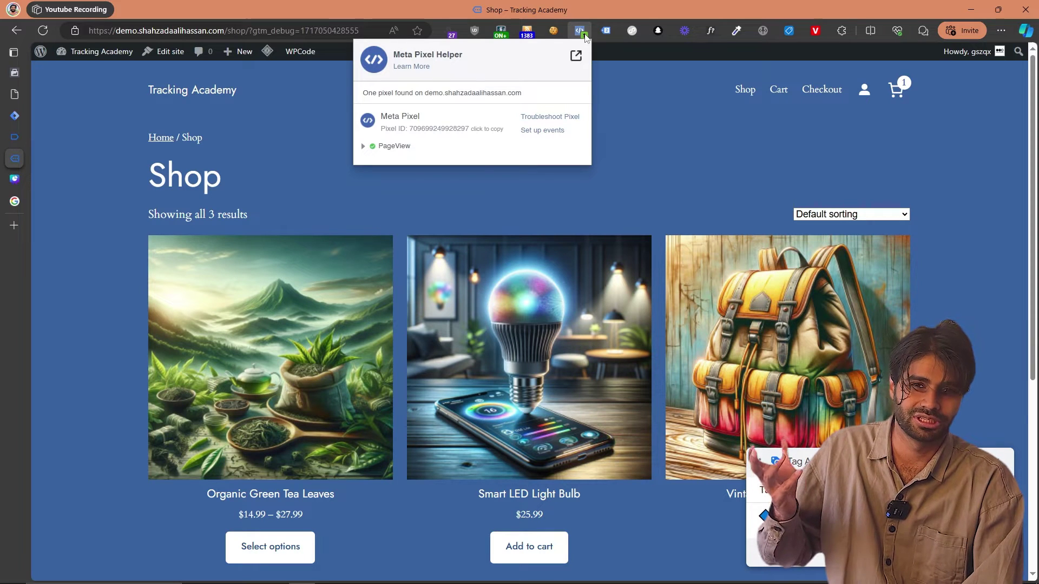
click(393, 147)
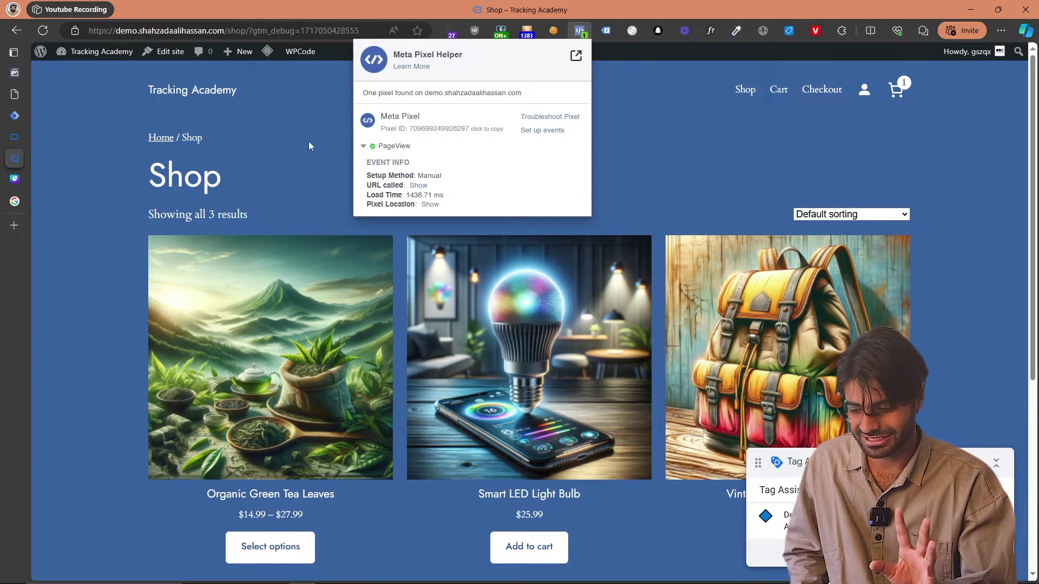
- Continue into the connected Tag Assistant session and check which tags fired on the shop page's Container Loaded event
click(81, 135)
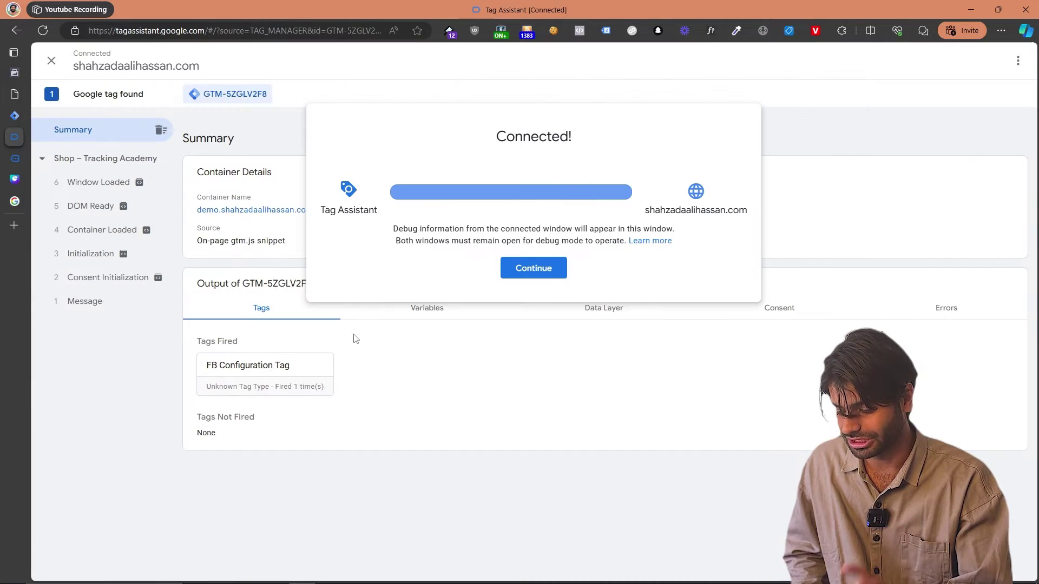
click(546, 276)
click(111, 241)
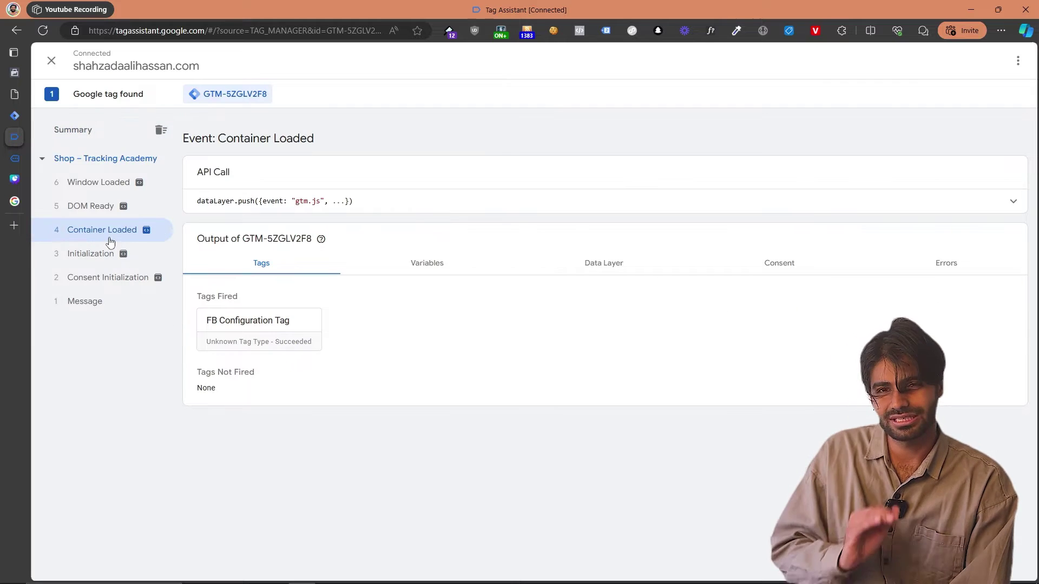
click(283, 346)
double_click(449, 197)
click(134, 262)
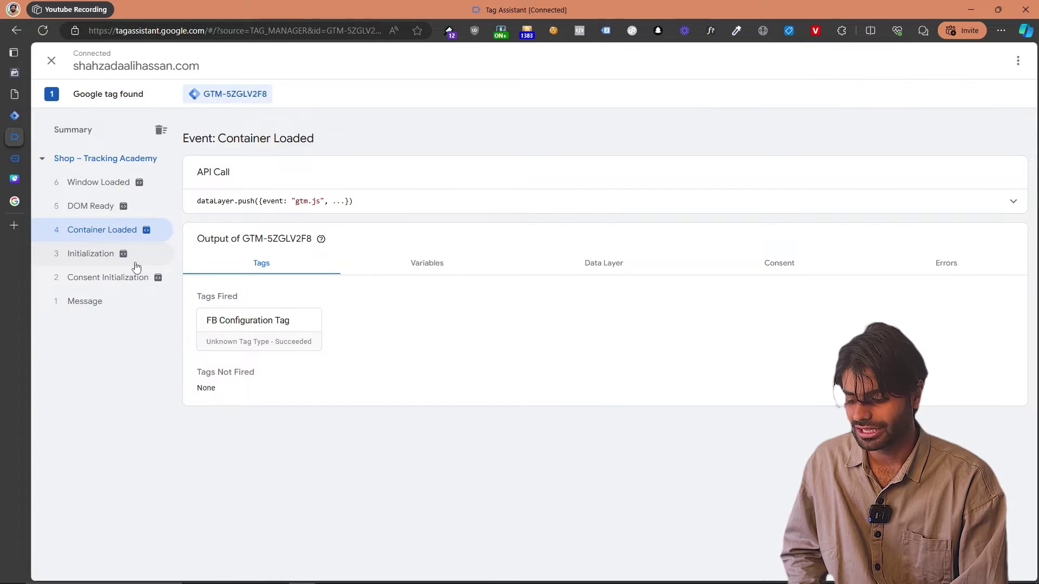
- Open Test events for the Demo TrackingAcademy dataset, reload the demo shop page and check its events in Meta Pixel Helper
click(14, 74)
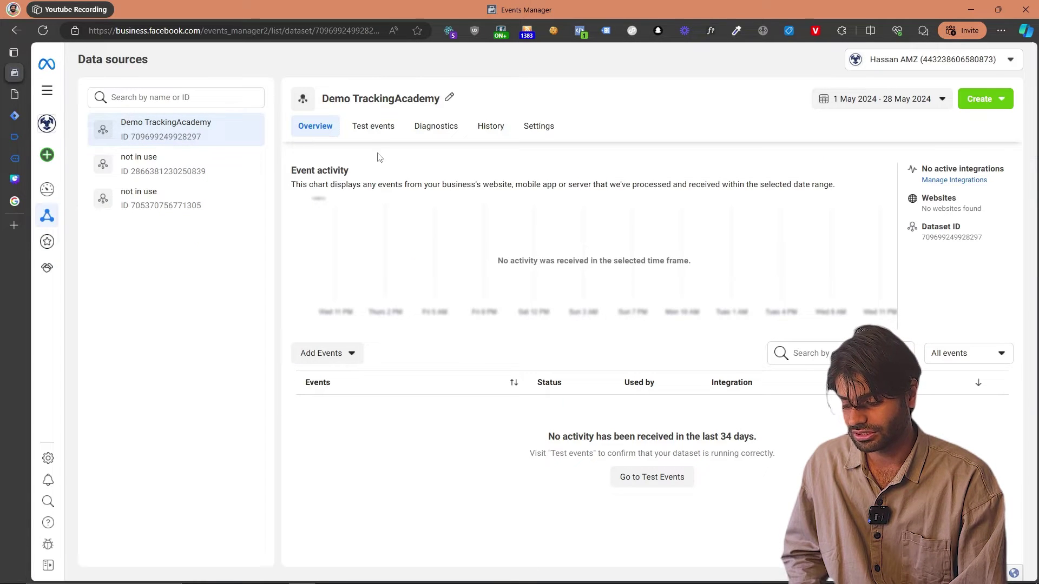
click(373, 127)
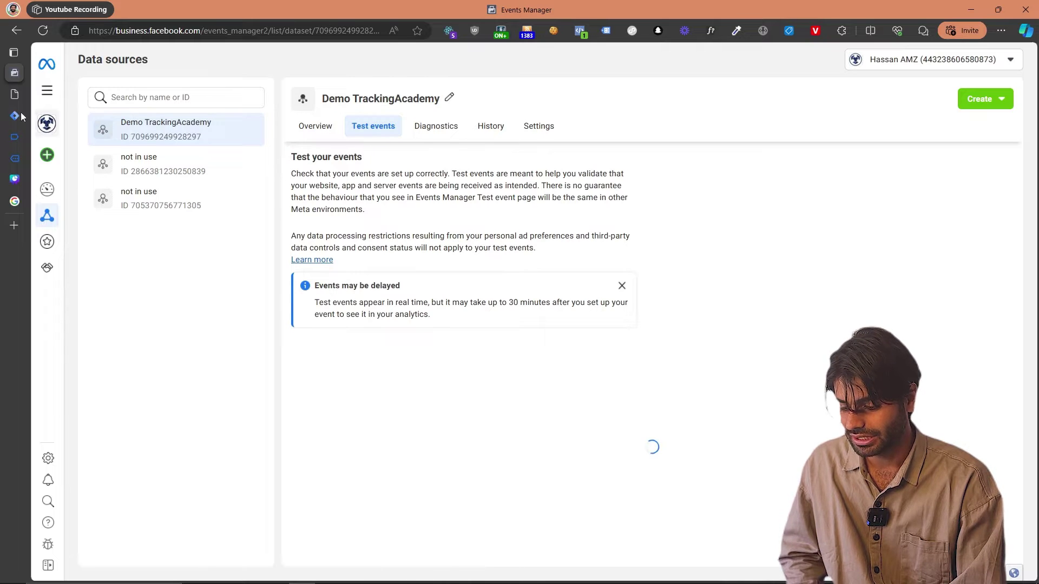
click(17, 162)
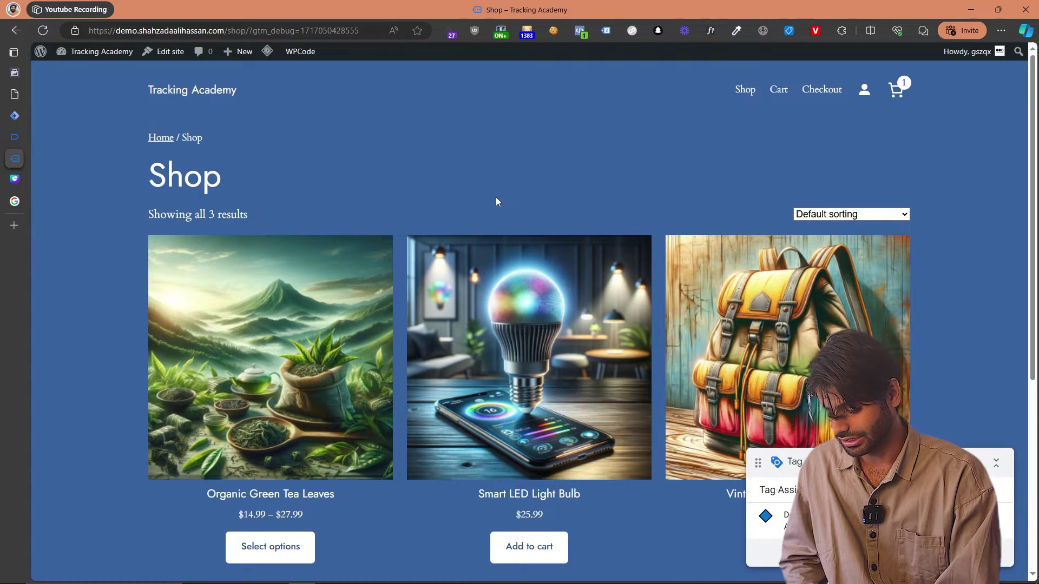
key(F5)
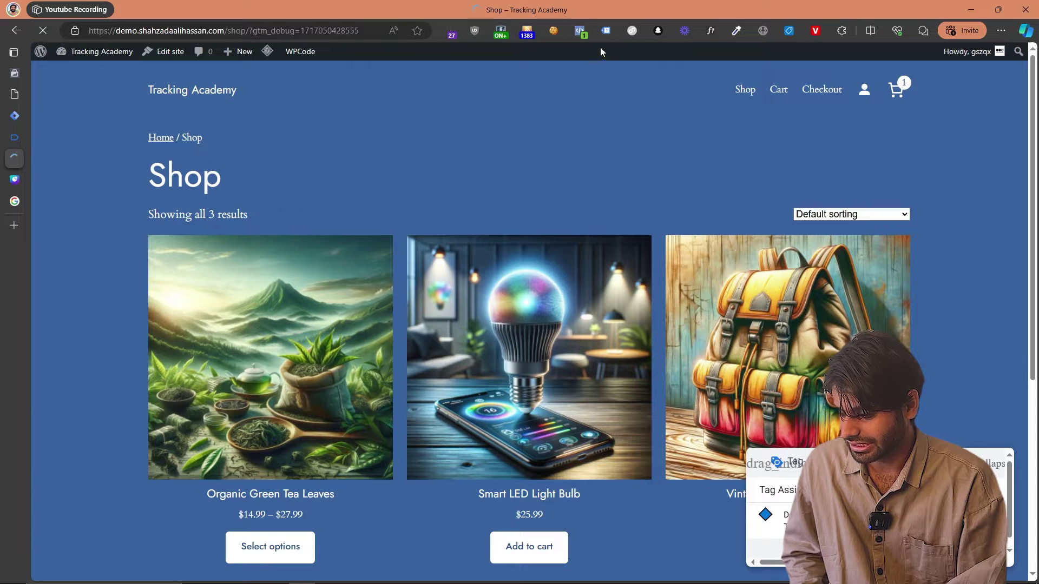
click(581, 31)
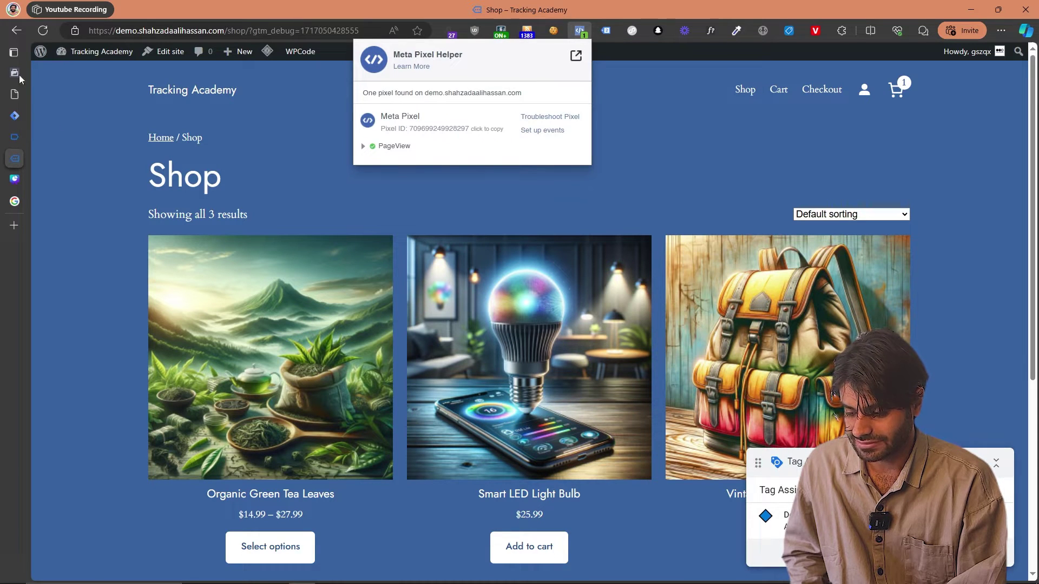
- Examine the received PageView event's details and URL in the Events Manager test events
click(14, 73)
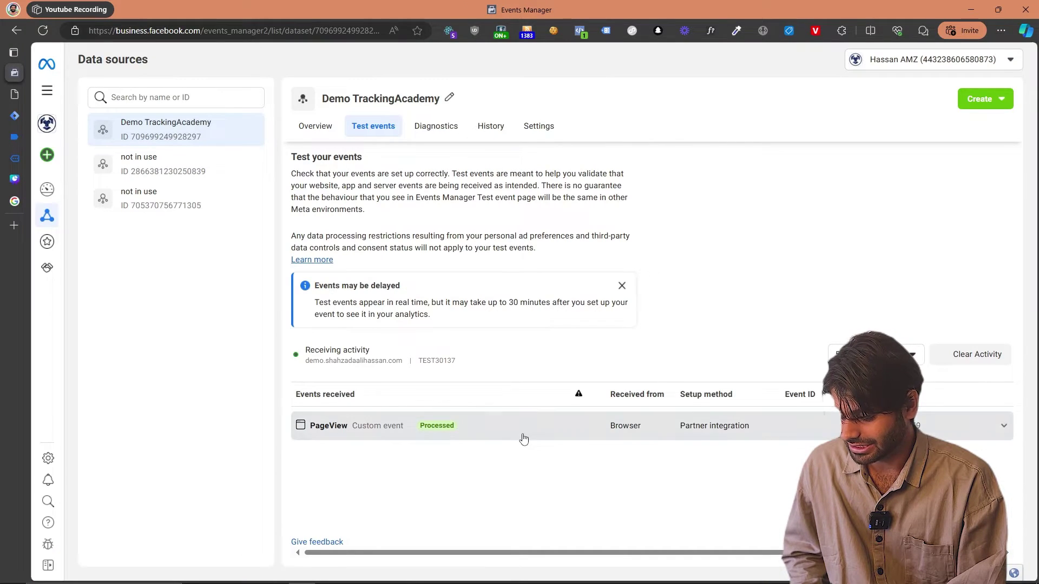
click(521, 433)
drag(302, 458, 609, 462)
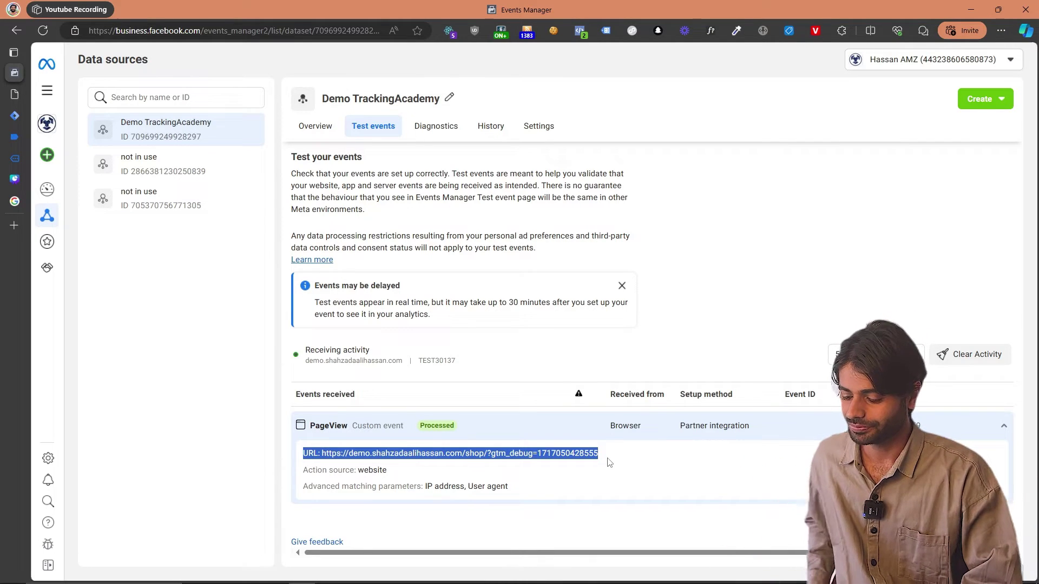
- Enable Track e-commerce in the WooCommerce integration of the Google Tag Manager for WordPress settings
mouse_move(13, 152)
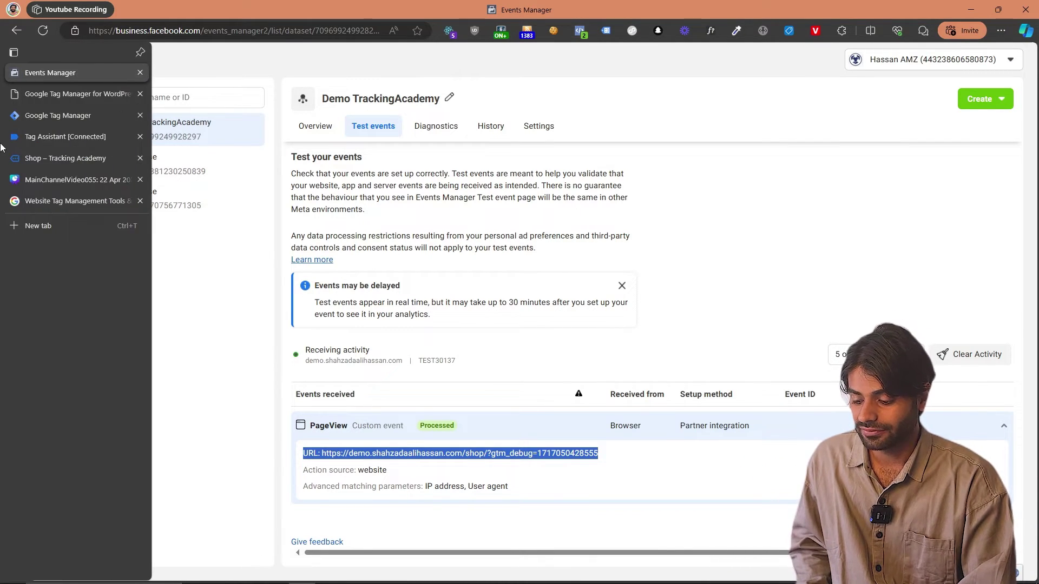
click(44, 95)
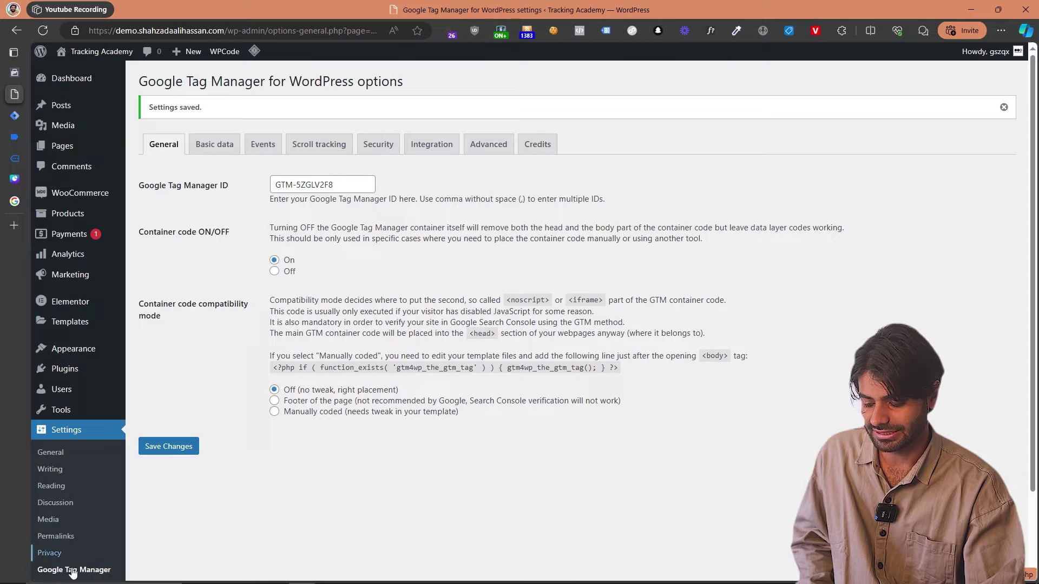
click(449, 148)
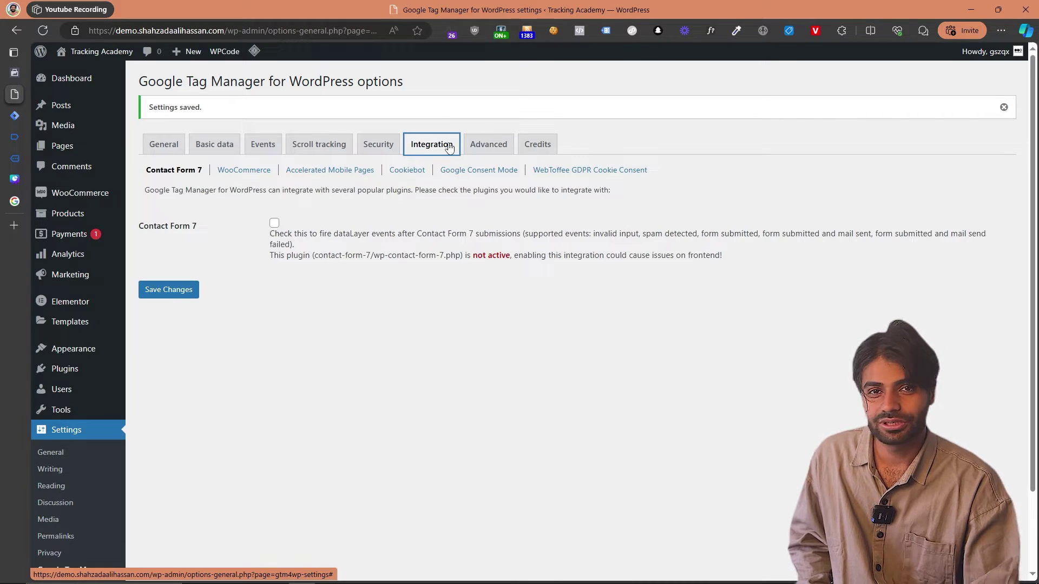
click(258, 171)
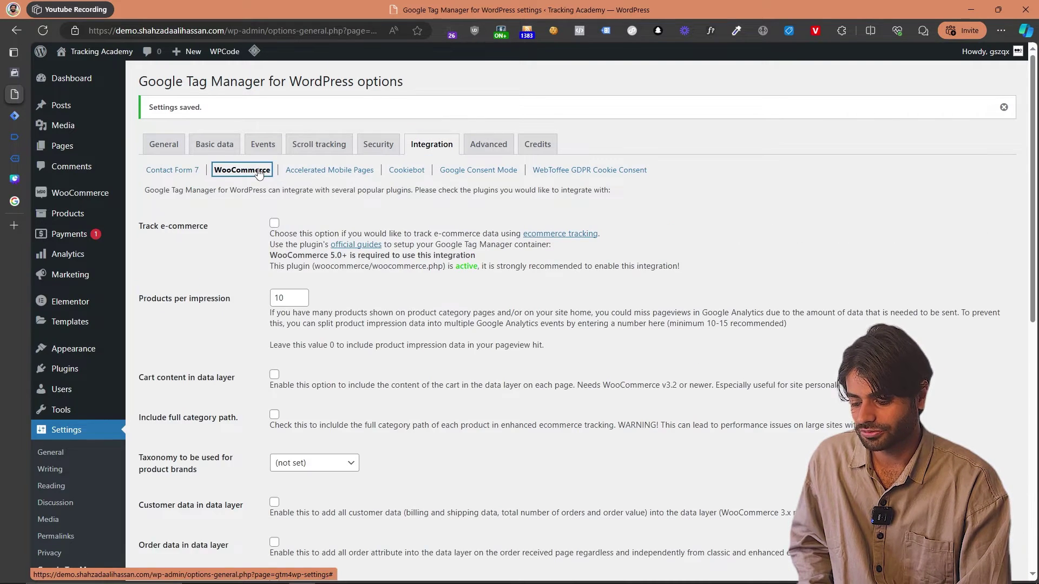
click(274, 226)
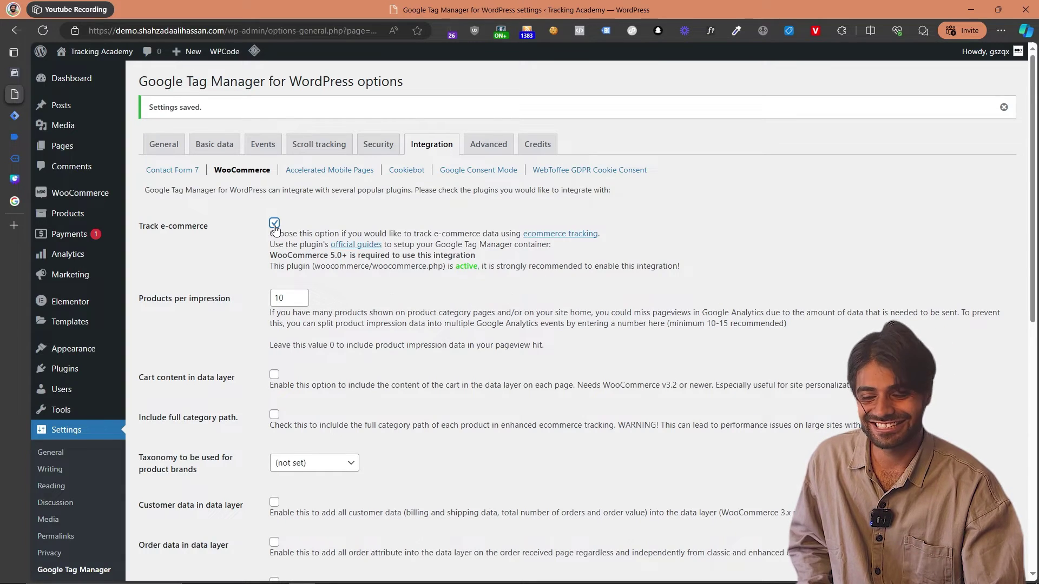
- Enable "Clear ecommerce object before new event" and save the plugin settings
scroll(274, 228, down, 10)
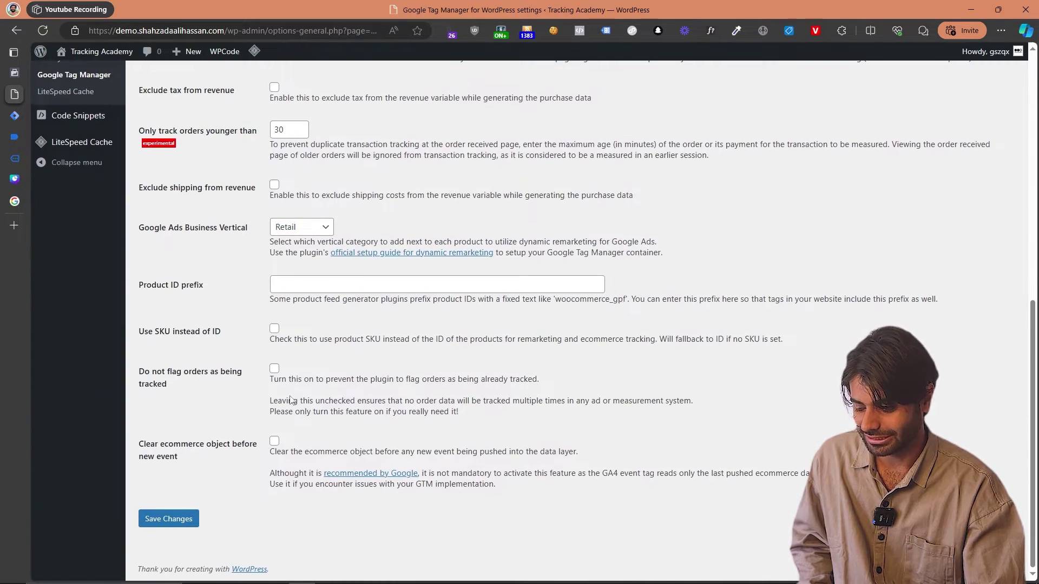
click(275, 442)
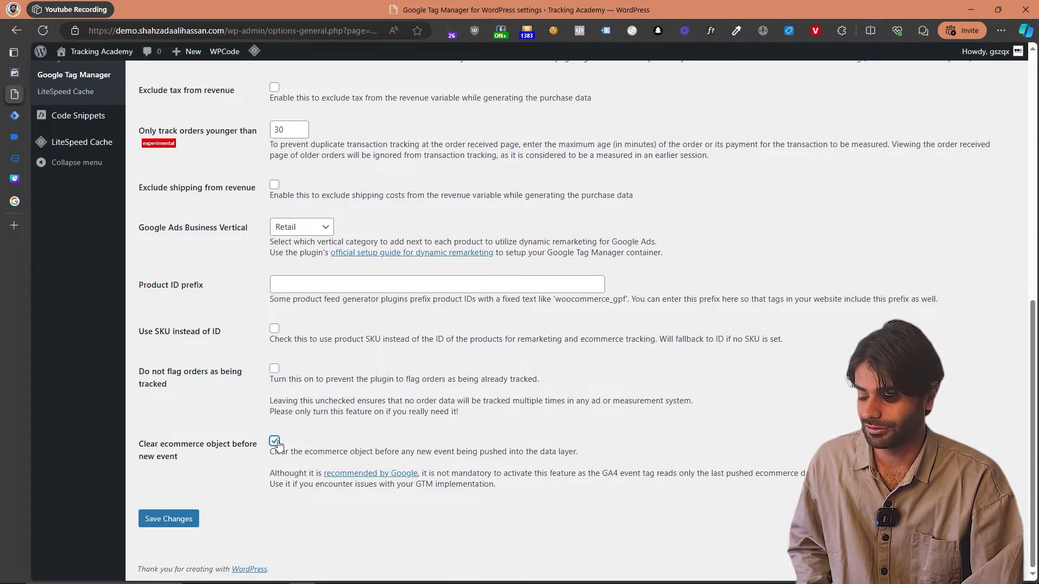
click(186, 522)
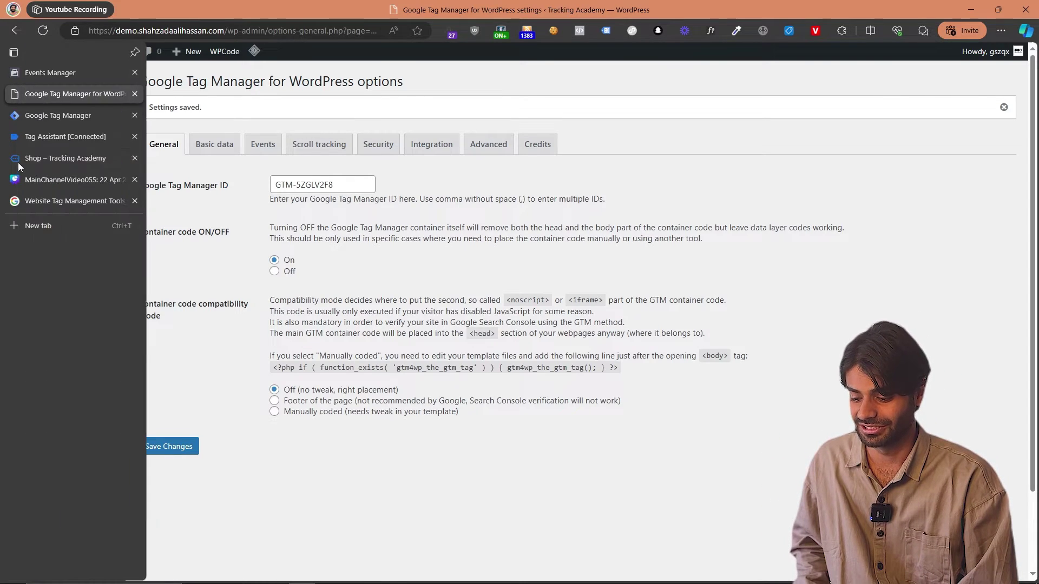
- Check out the Vintage Canvas Backpack in the demo shop's cart with cash on delivery and highlight the order-received path in the confirmation URL
click(16, 158)
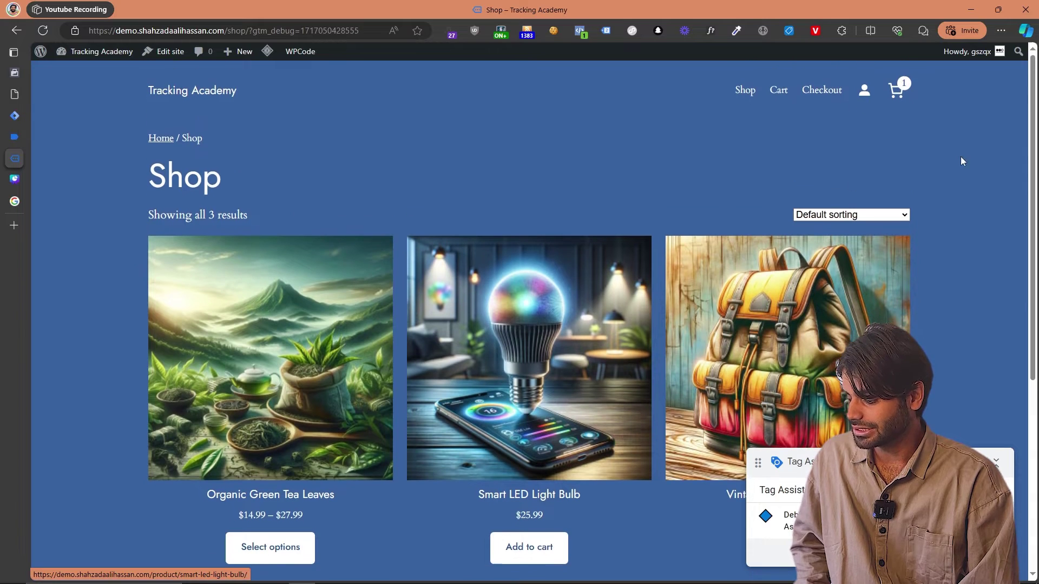
click(896, 96)
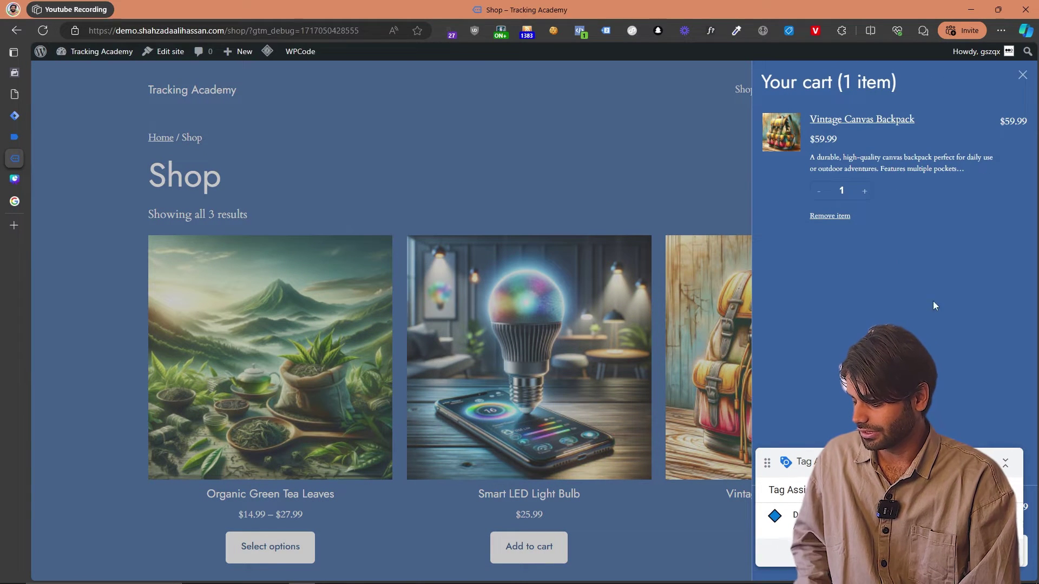
click(628, 324)
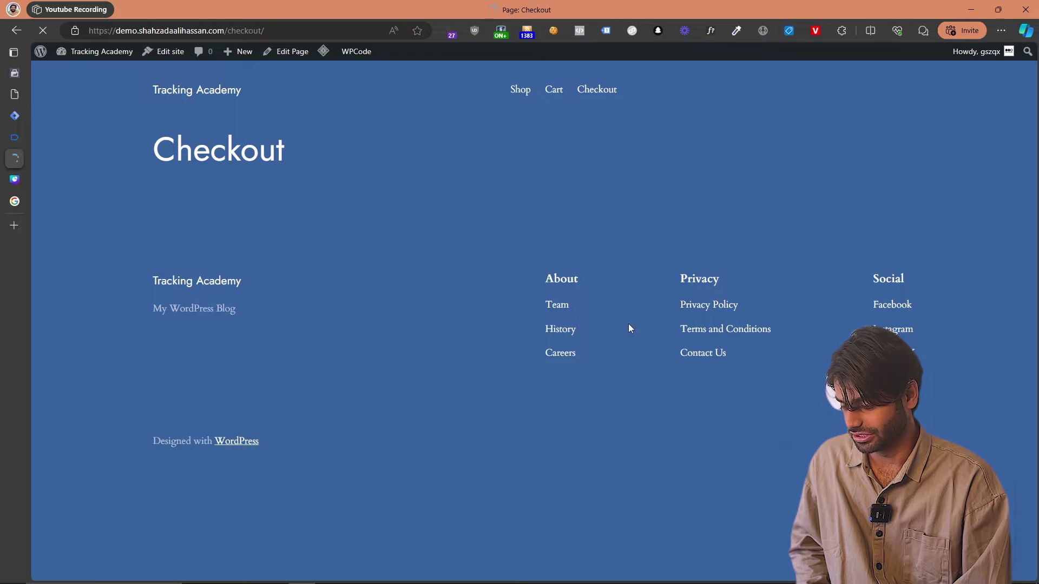
scroll(628, 329, down, 3)
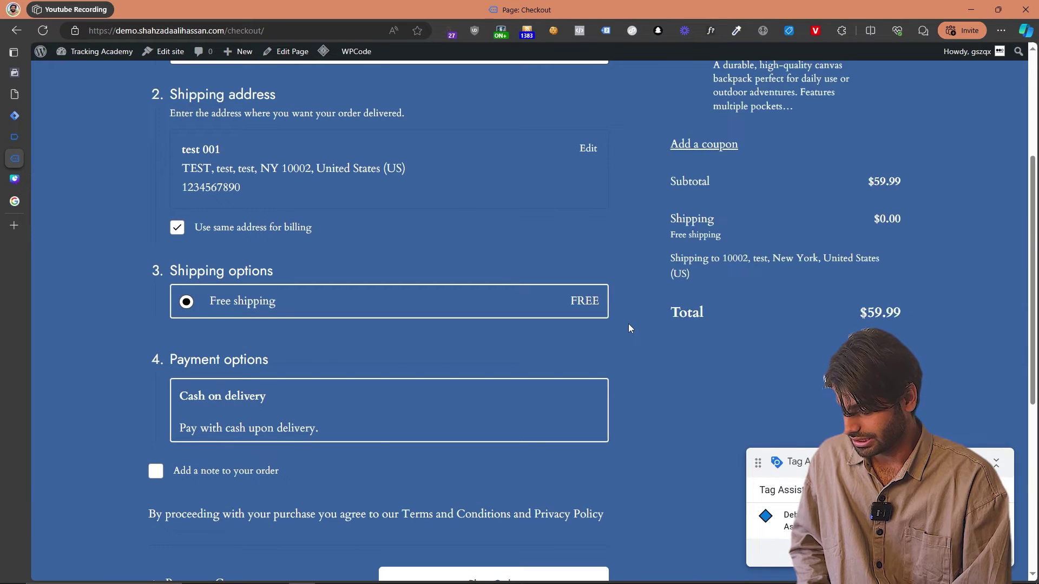
scroll(629, 329, down, 3)
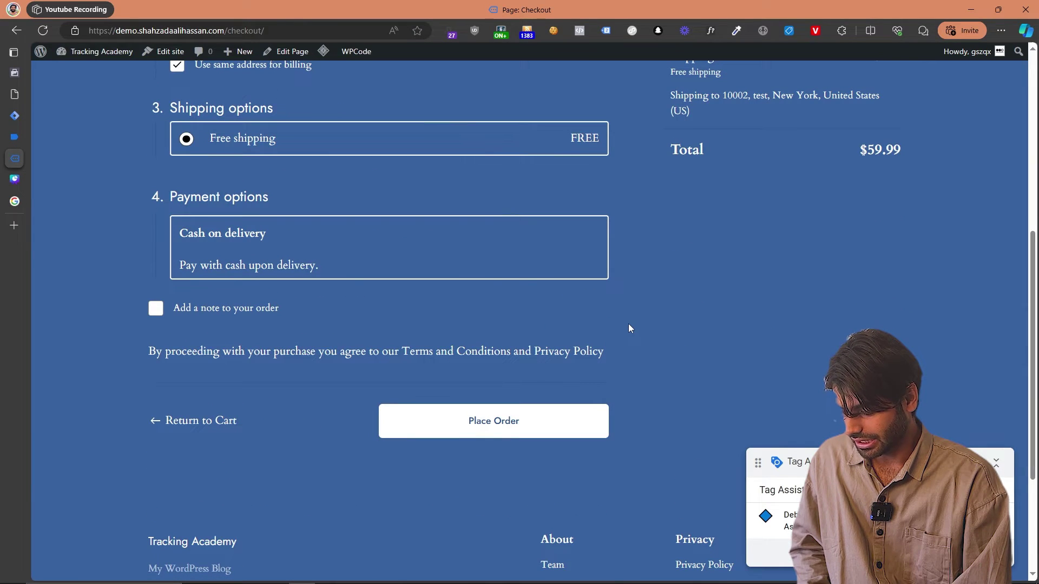
click(455, 428)
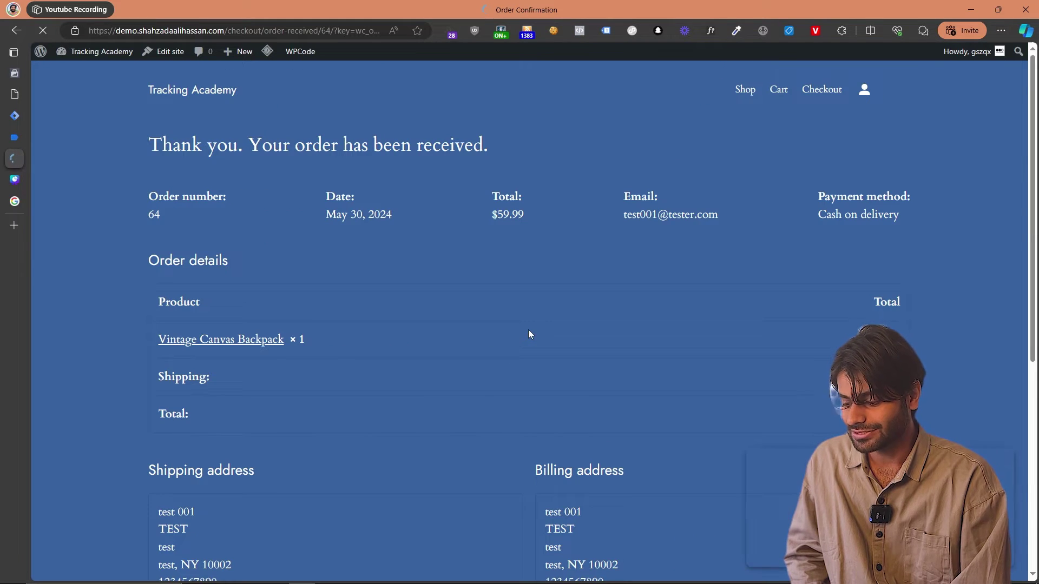
drag(224, 31, 338, 42)
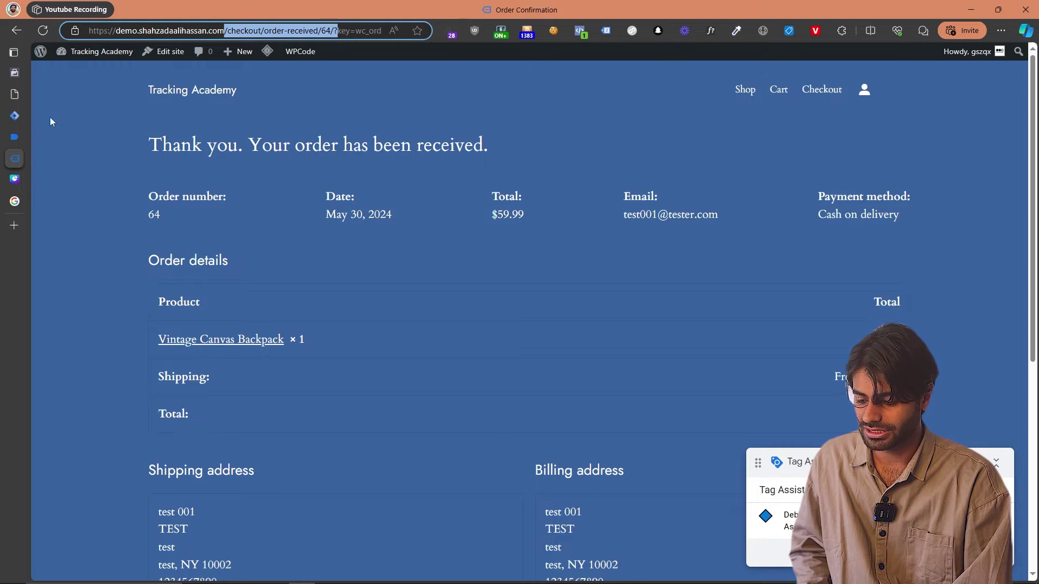
- Examine the purchase event's data layer push in Tag Assistant, including its currency, value and items parameters
click(14, 137)
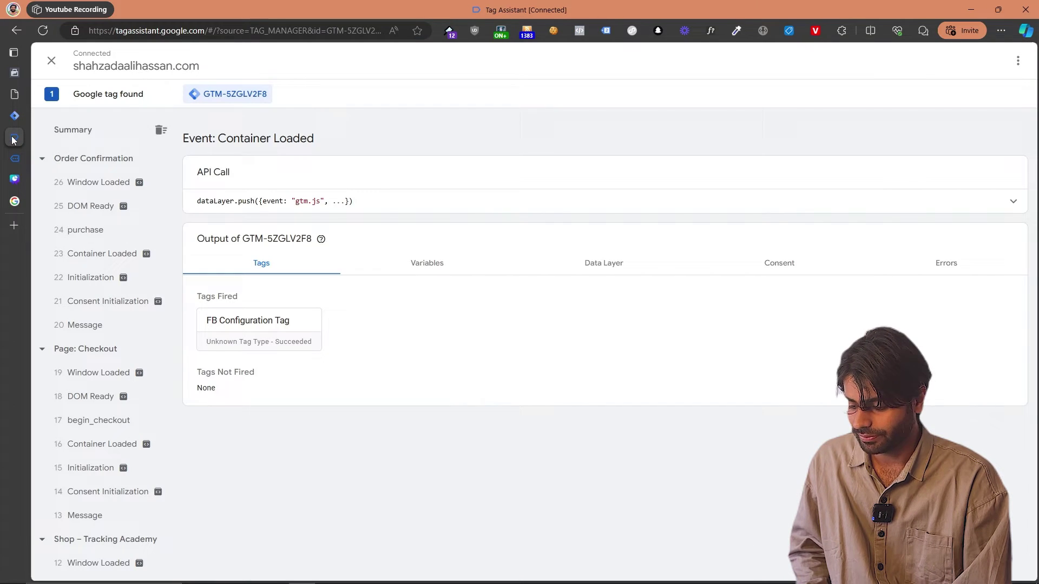
click(136, 241)
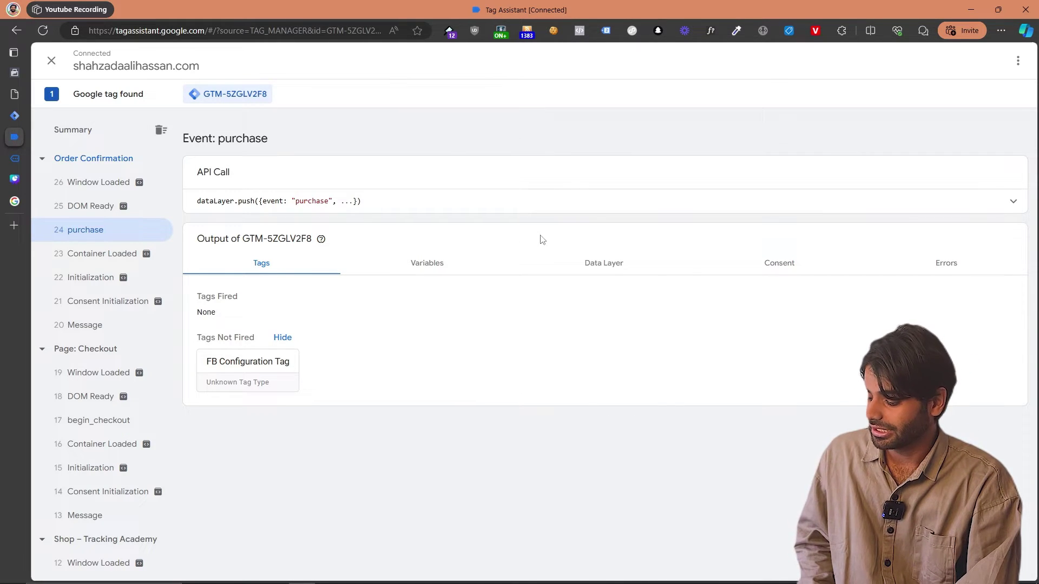
click(1009, 201)
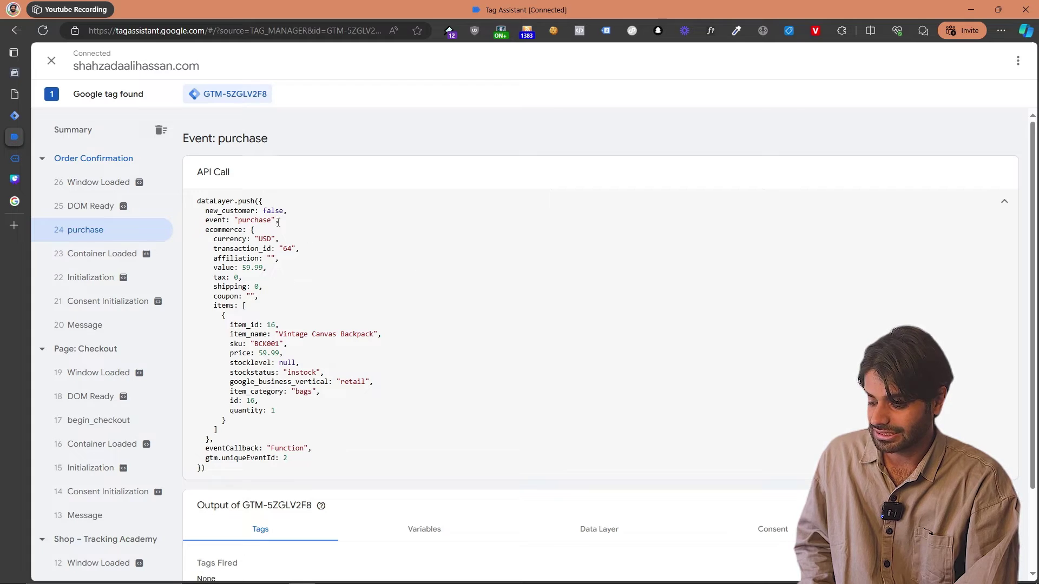
mouse_move(214, 238)
mouse_down()
mouse_move(287, 236)
mouse_move(282, 249)
mouse_move(210, 250)
mouse_up()
drag(266, 268, 211, 267)
drag(233, 431, 187, 305)
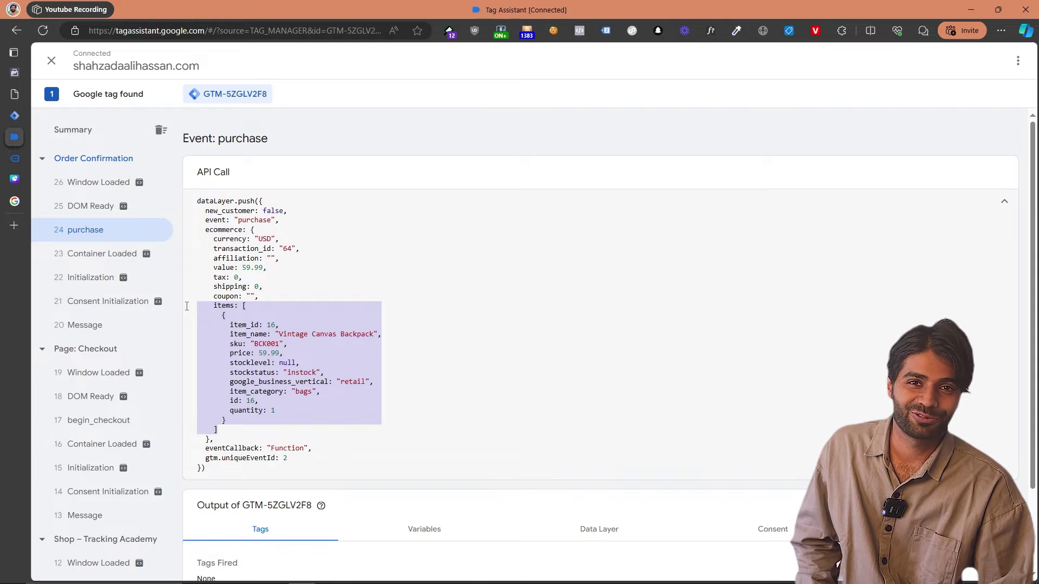
click(280, 314)
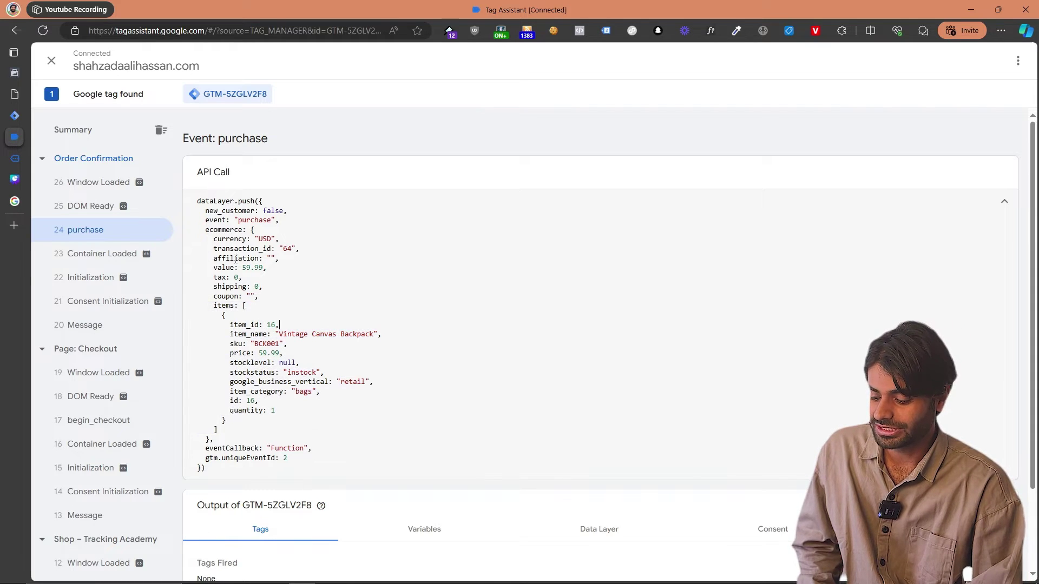
drag(213, 239, 230, 429)
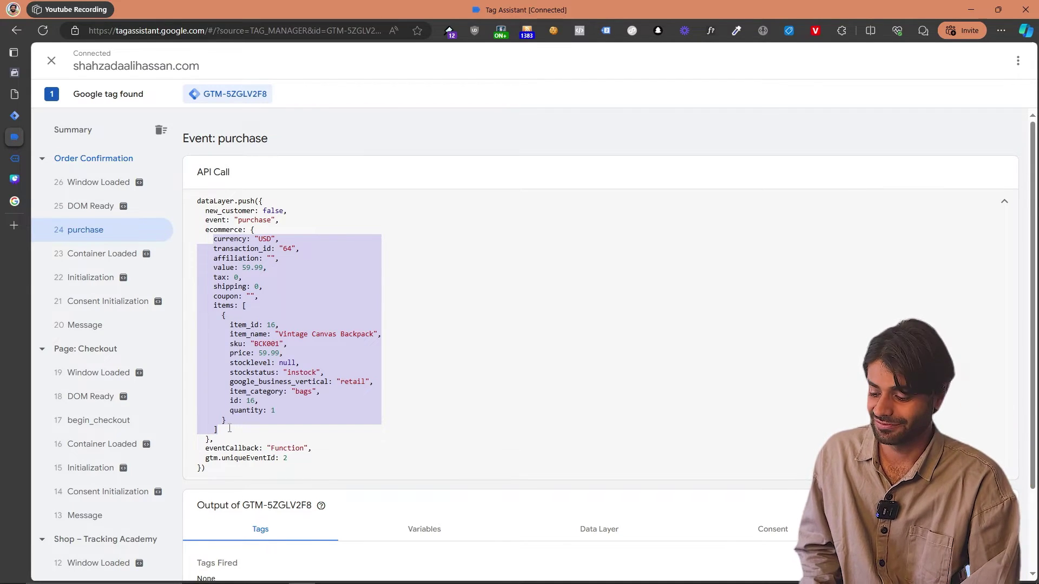
- Start a new user-defined variable of type Data Layer Variable in the Tag Manager container
click(14, 115)
click(106, 262)
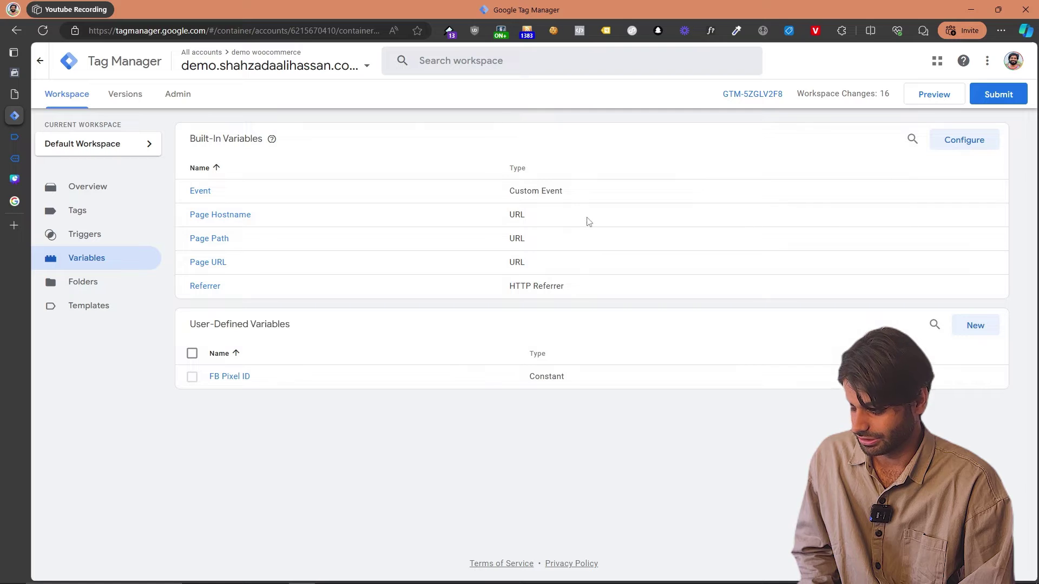
click(552, 185)
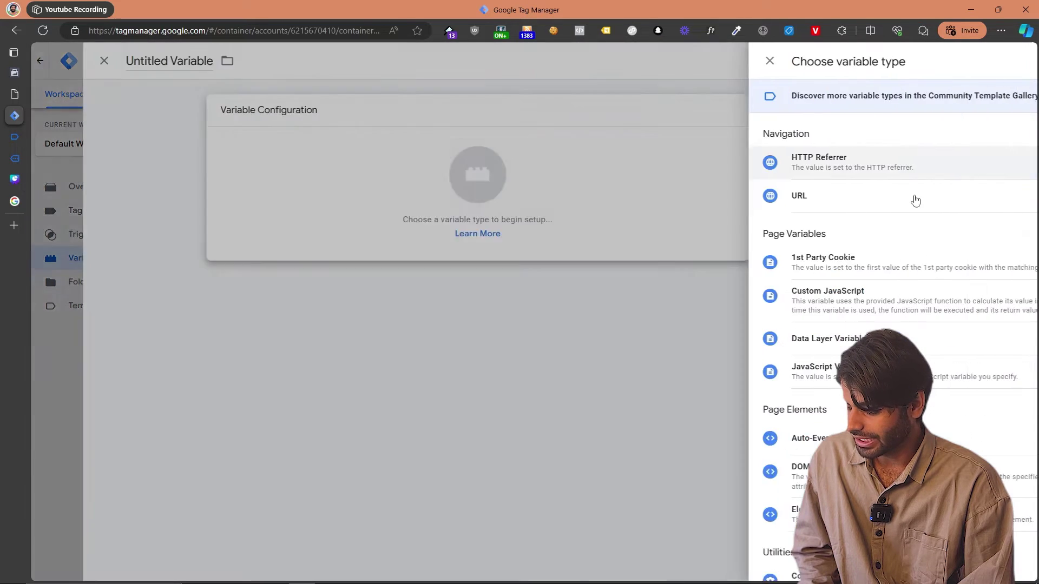
click(708, 336)
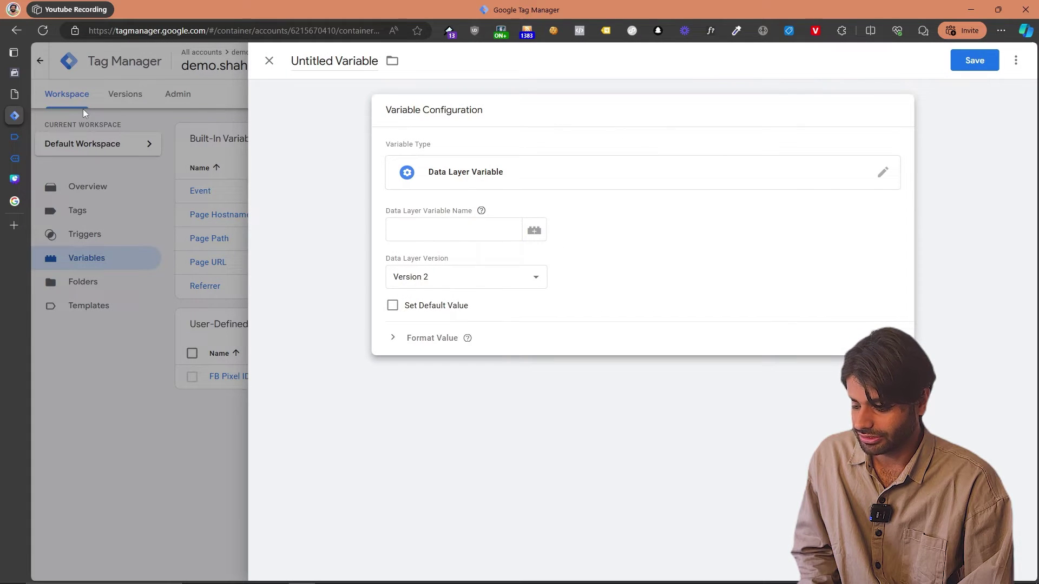
- Move Tag Assistant into its own window and arrange it side by side with the Tag Manager variable editor
mouse_move(22, 135)
drag(22, 135, 1036, 430)
click(213, 234)
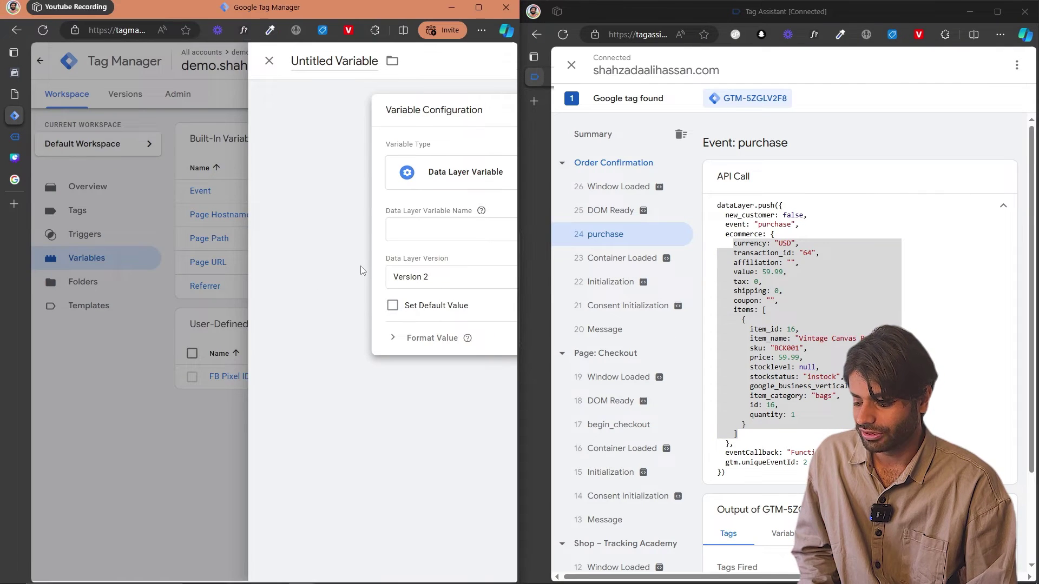
- Set the new variable's Data Layer Variable Name to ecommerce.currency, copying the ecommerce key from the purchase event
click(803, 267)
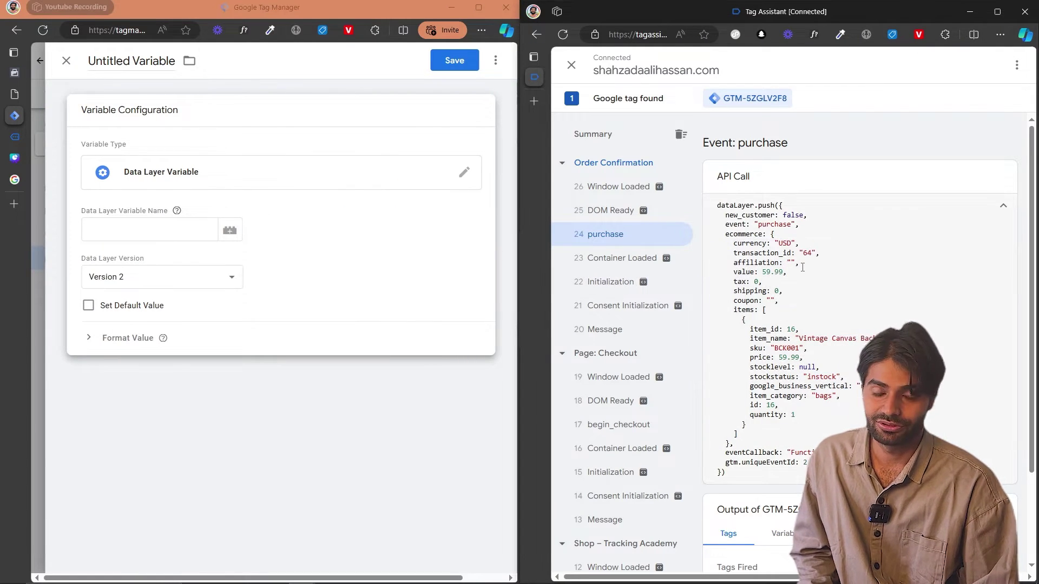
double_click(747, 244)
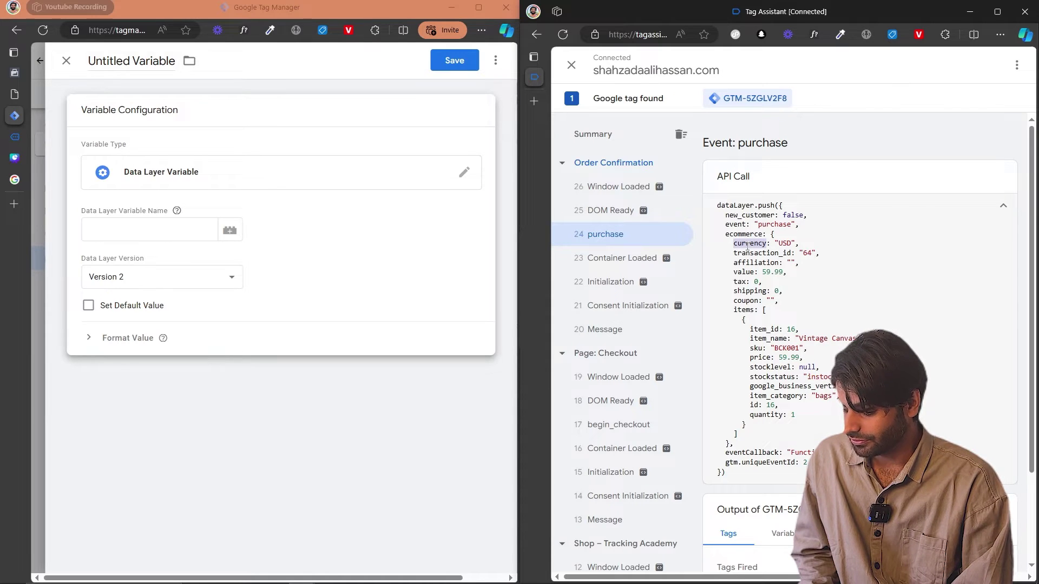
double_click(743, 235)
key(ctrl+c)
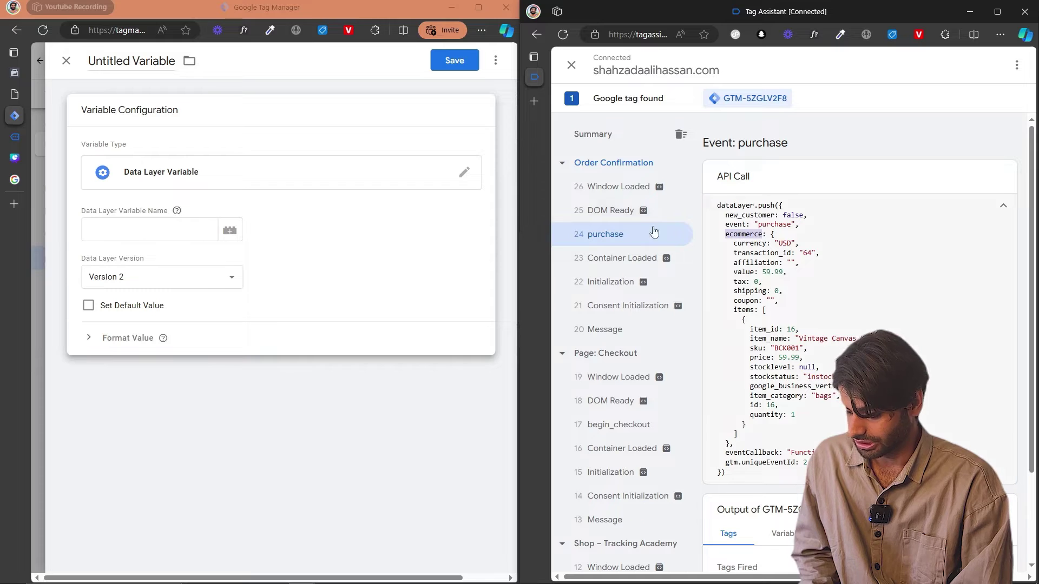
click(142, 233)
key(ctrl+v)
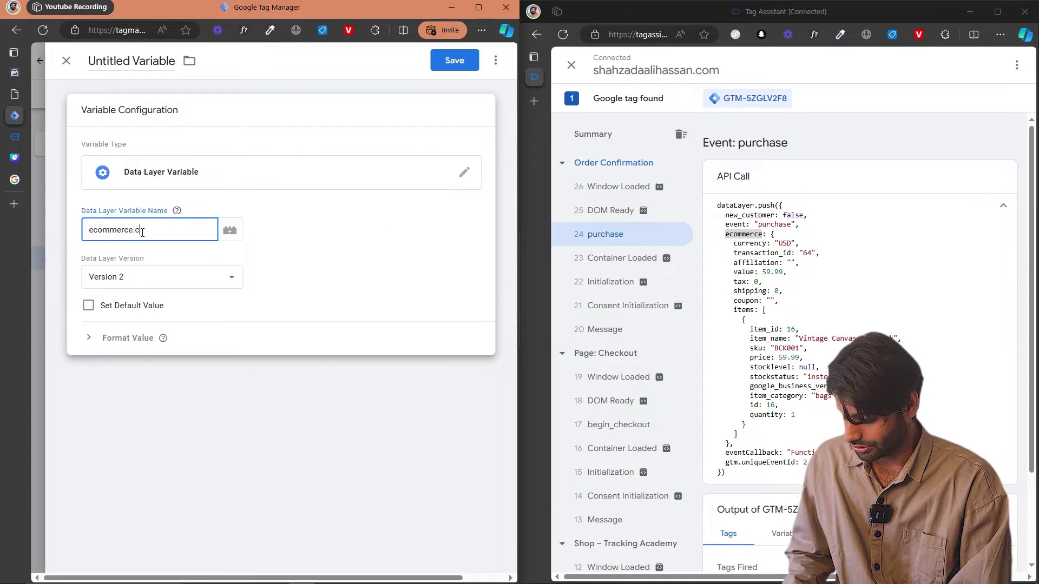
text(.currency)
- Name the currency variable "DLV ecommerce.currency" and save it
key(ctrl+a)
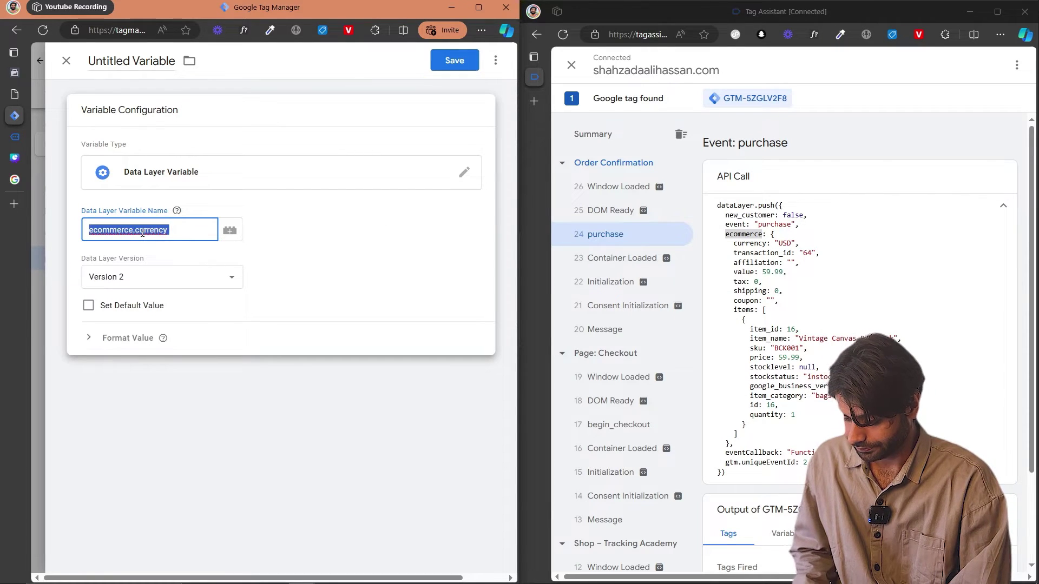
key(ctrl+c)
click(136, 61)
text(DLV)
key(ctrl+v)
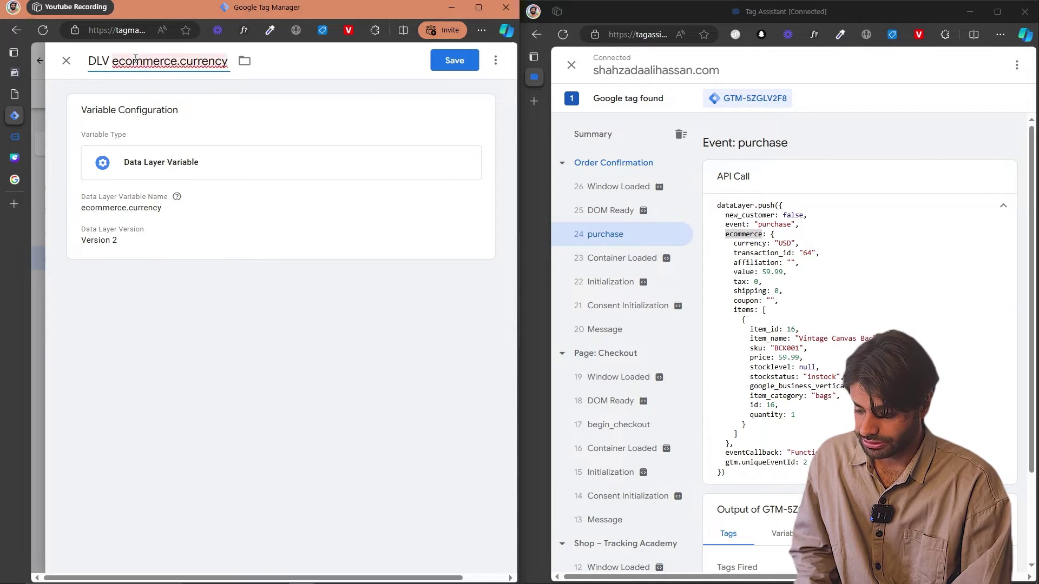
click(464, 63)
- Create a user-defined Data Layer Variable with the Data Layer Variable Name ecommerce.transaction_id, using the key from the purchase event
double_click(761, 252)
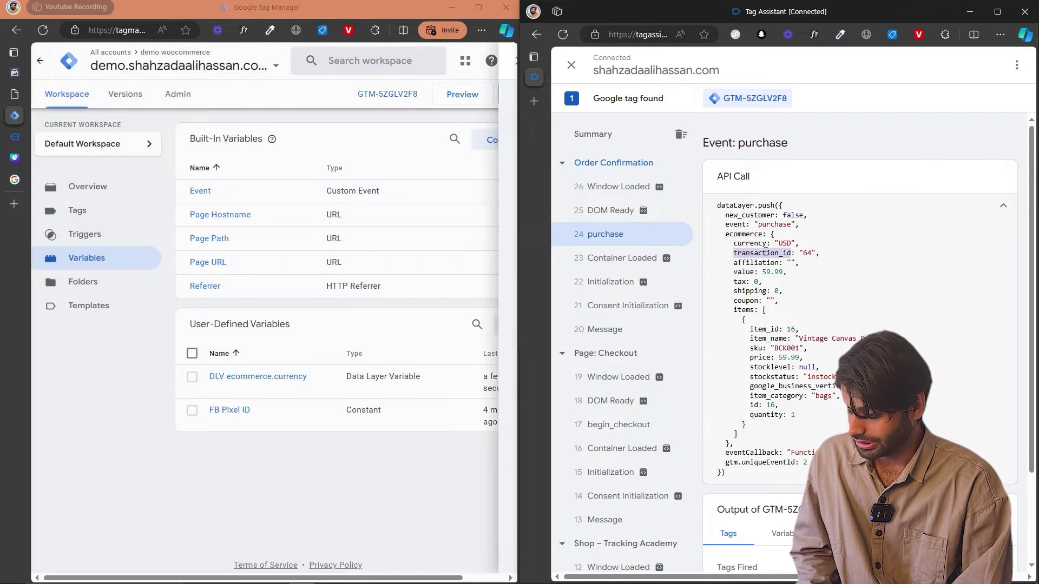
click(505, 324)
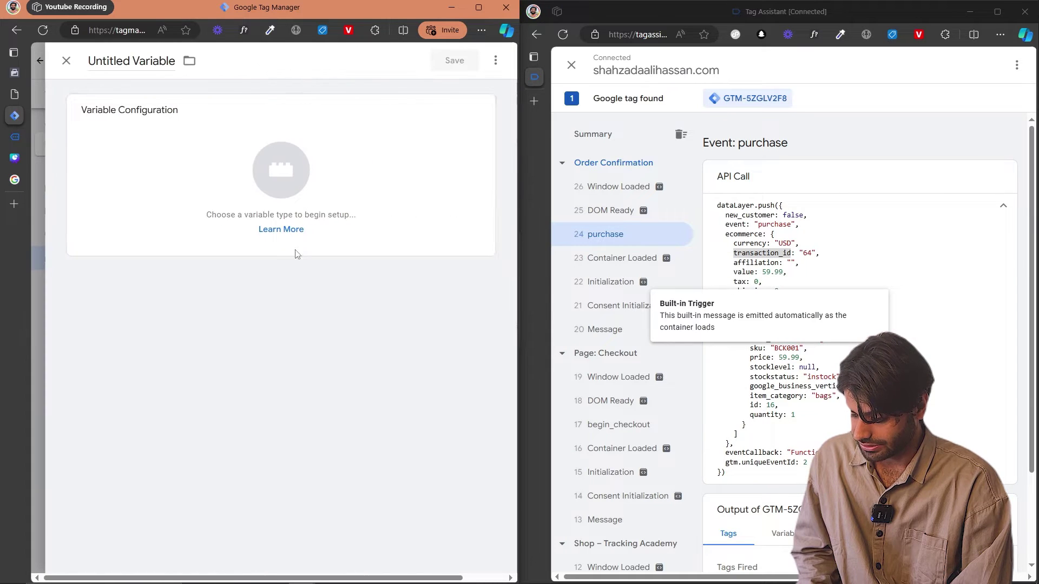
click(324, 227)
click(335, 339)
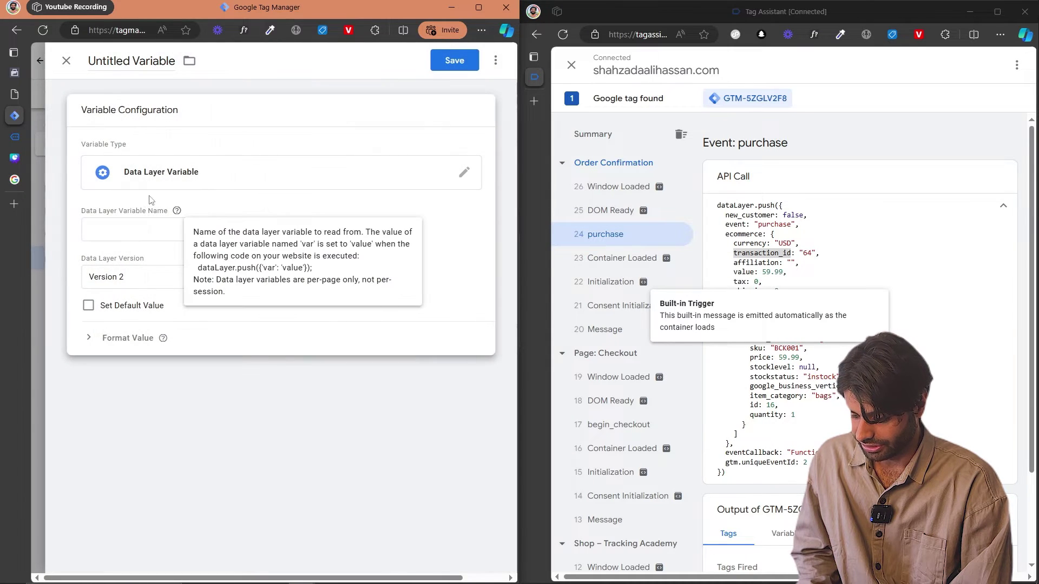
key(super+v)
click(152, 309)
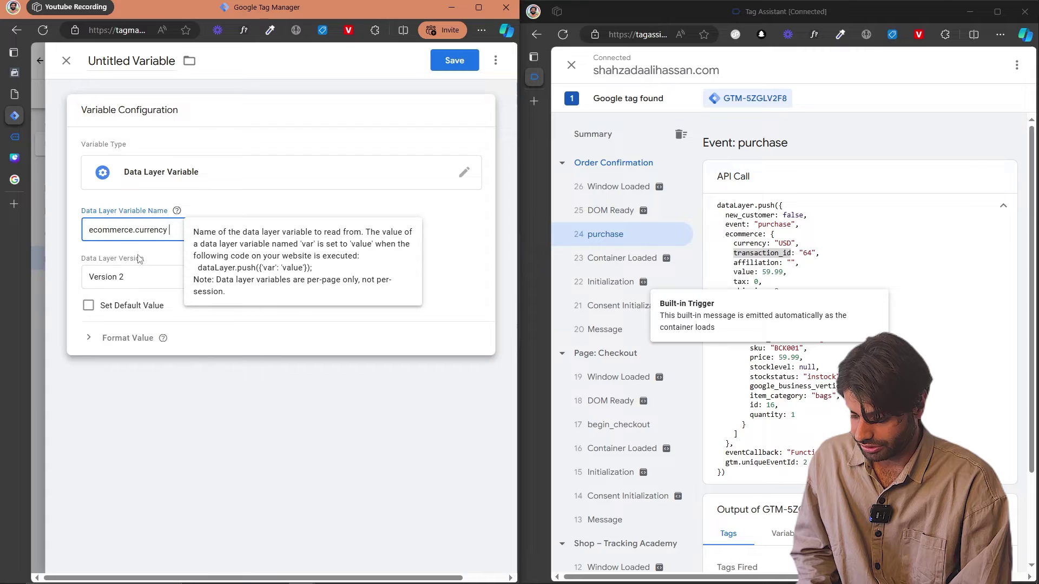
key(super+v)
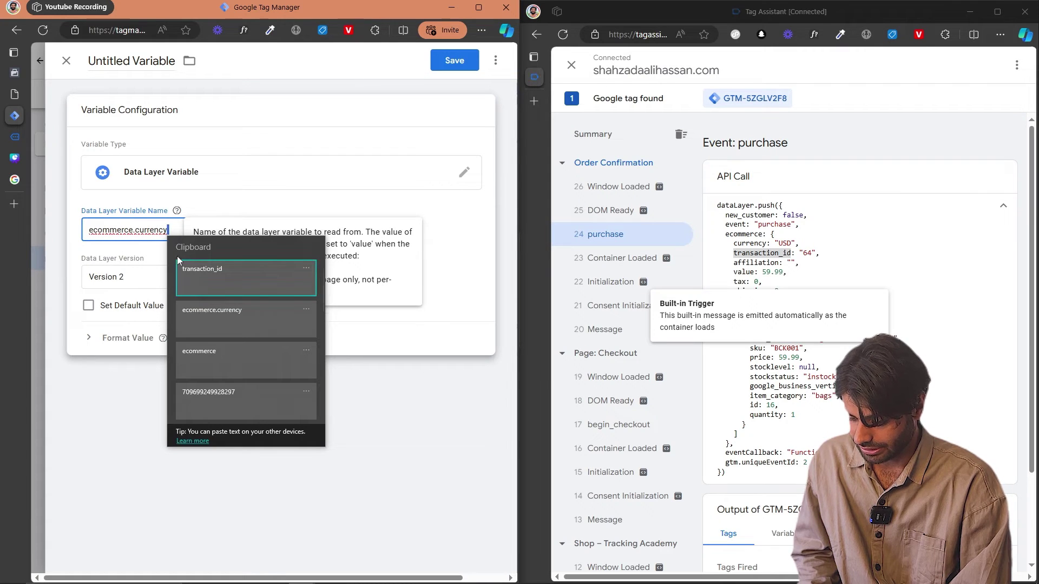
click(186, 273)
drag(159, 232, 138, 233)
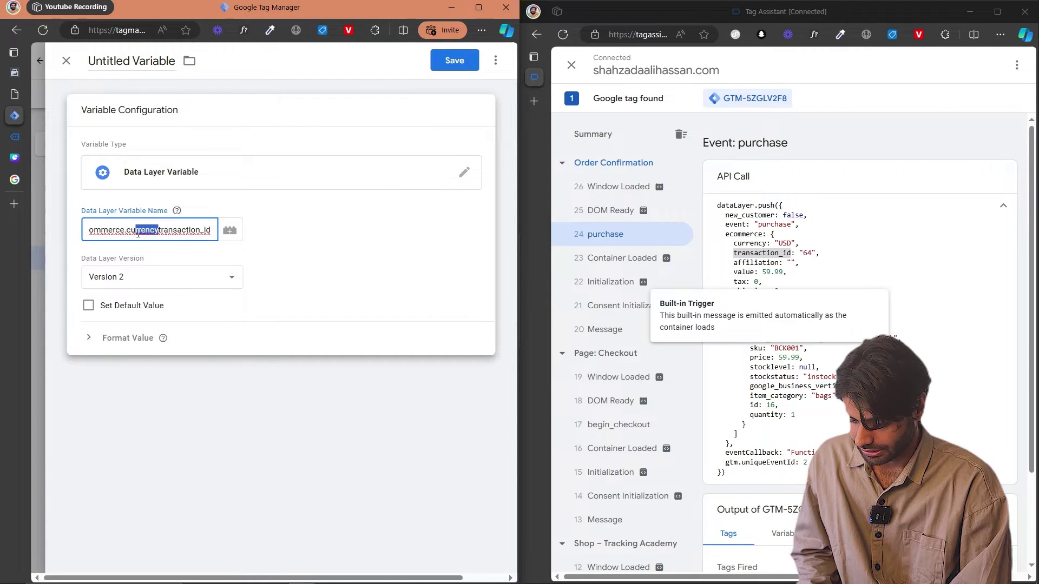
key(BackSpace)
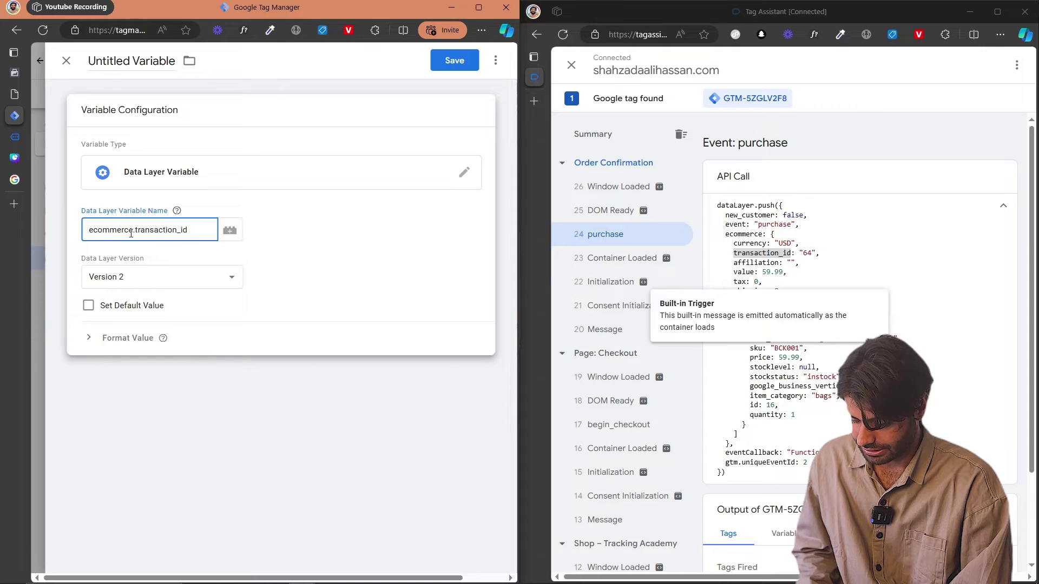
- Name the transaction ID variable "DLV ecommerce.transaction_id" and save it
key(ctrl+a)
click(116, 62)
text(DLV)
key(ctrl+v)
click(460, 65)
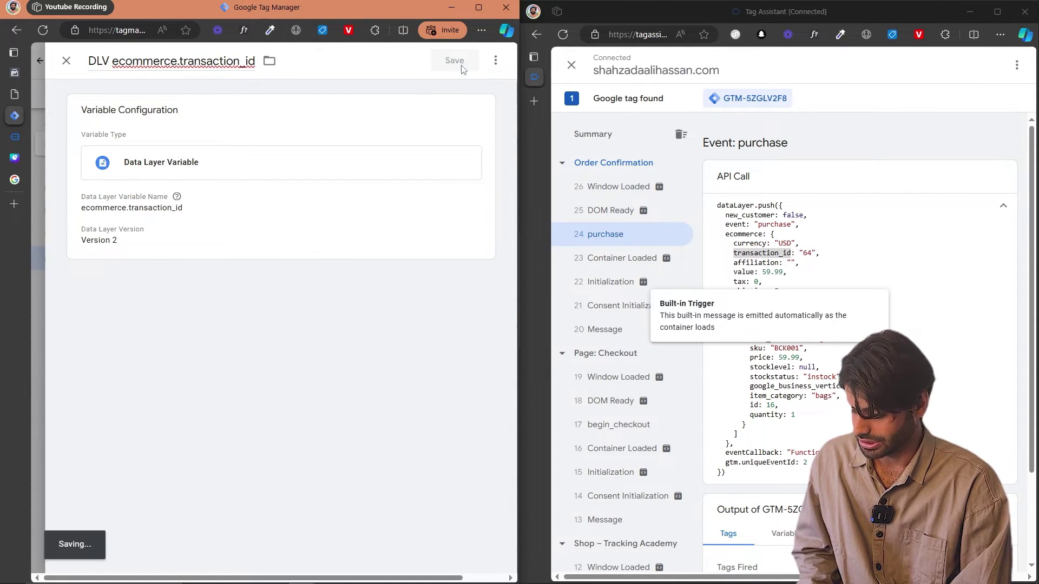
- Create a user-defined Data Layer Variable with the Data Layer Variable Name ecommerce.affiliation, copying the affiliation key from the purchase event
double_click(755, 263)
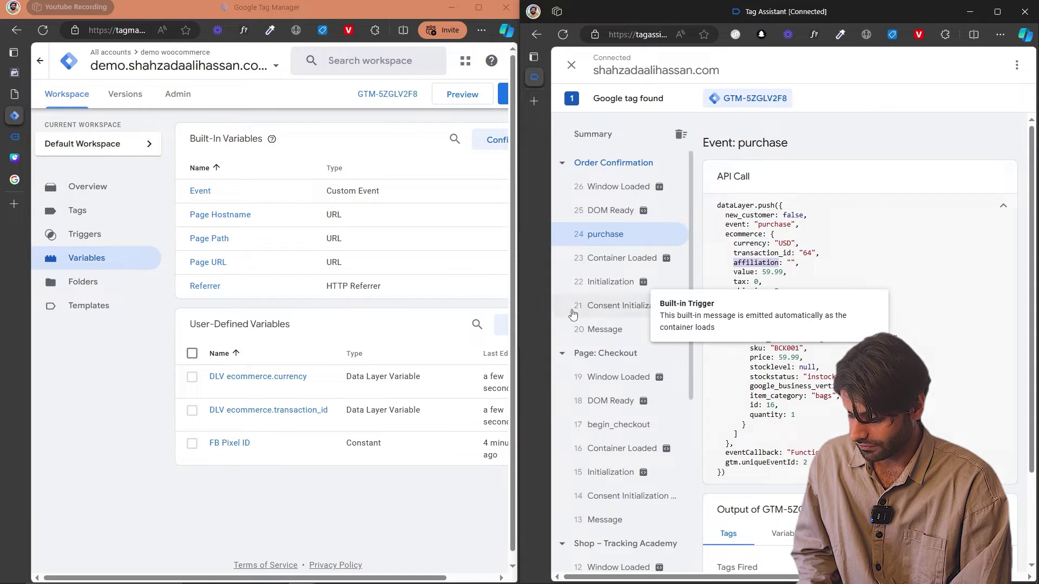
click(499, 326)
click(254, 158)
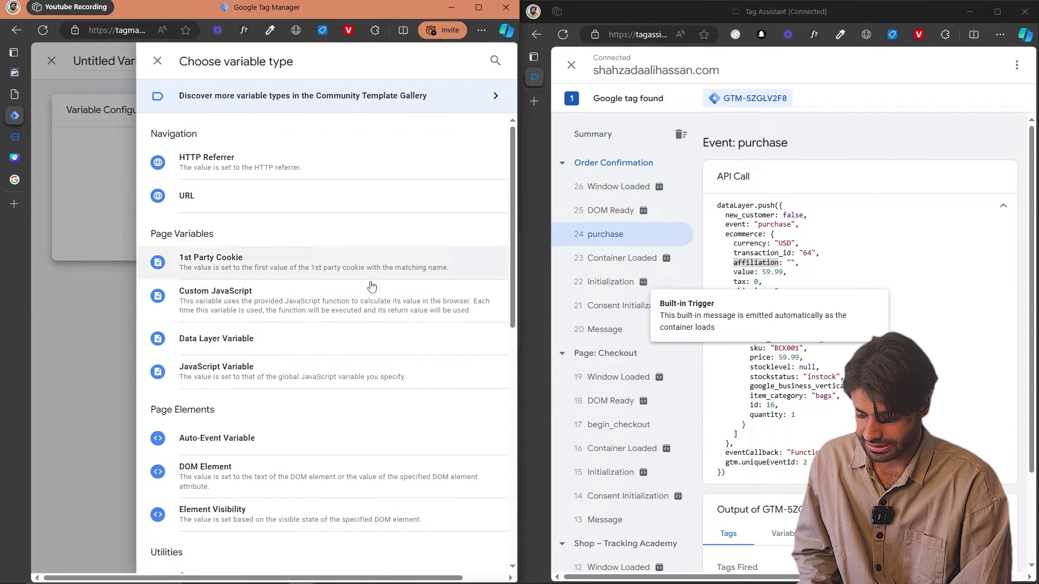
click(327, 340)
click(180, 230)
key(ctrl+v)
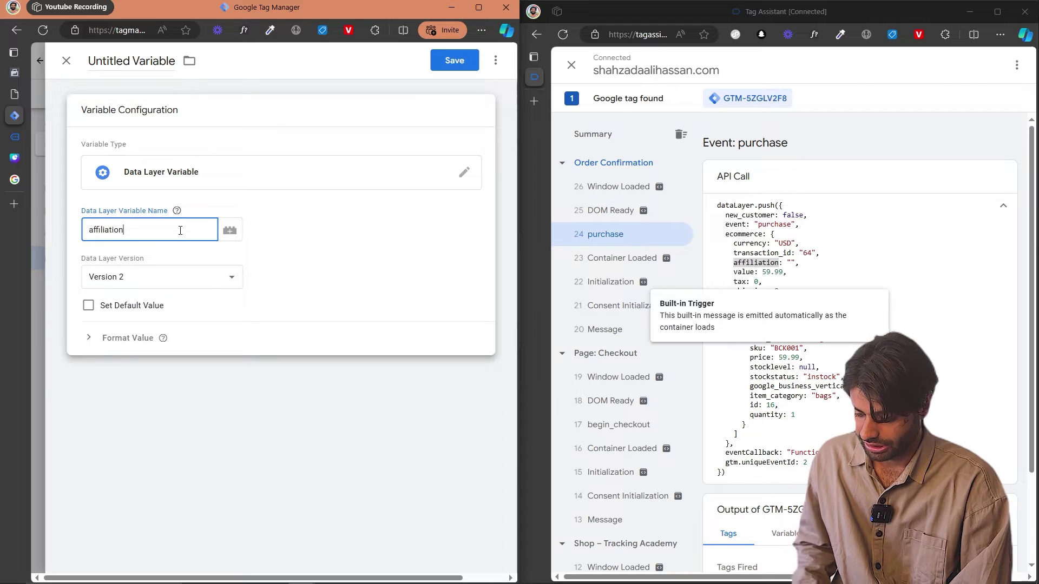
text(ecommerce.)
- Name the affiliation variable "DLV ecommerce.affiliation" and save it
key(ctrl+a)
click(117, 63)
text(D)
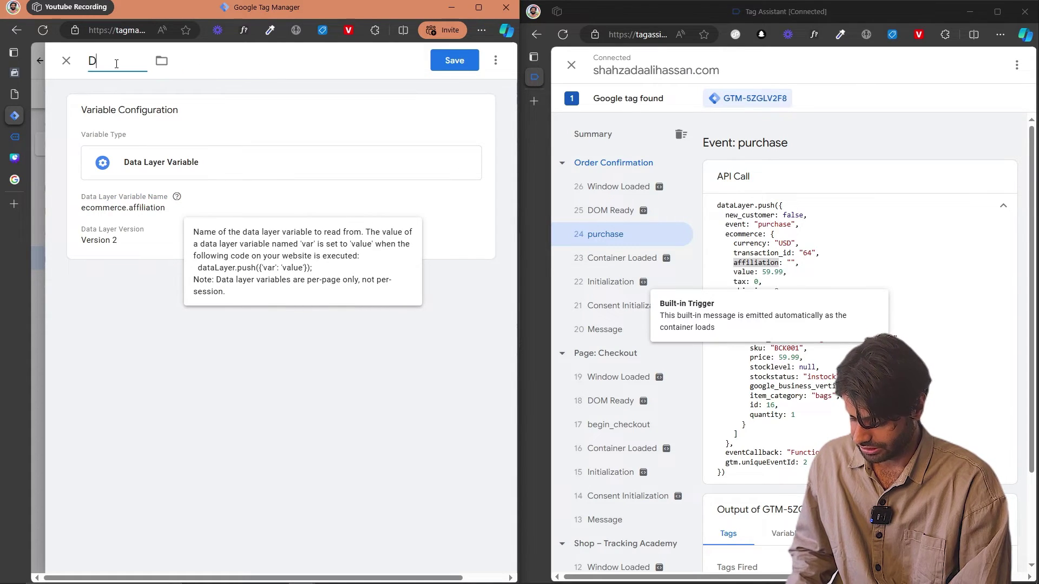
text(LV)
key(ctrl+v)
click(466, 64)
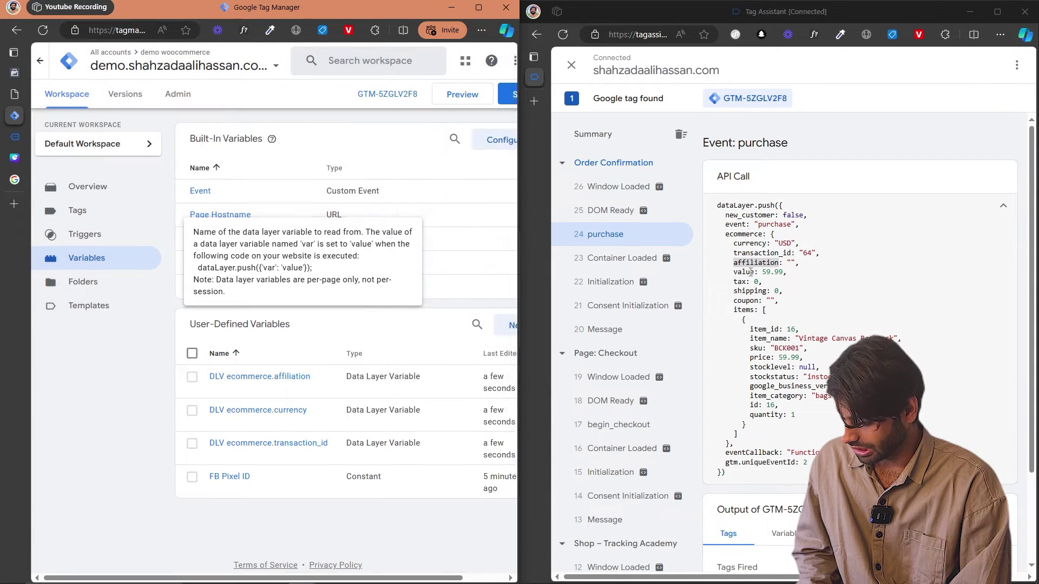
- Create a user-defined Data Layer Variable with the Data Layer Variable Name ecommerce.value
click(501, 325)
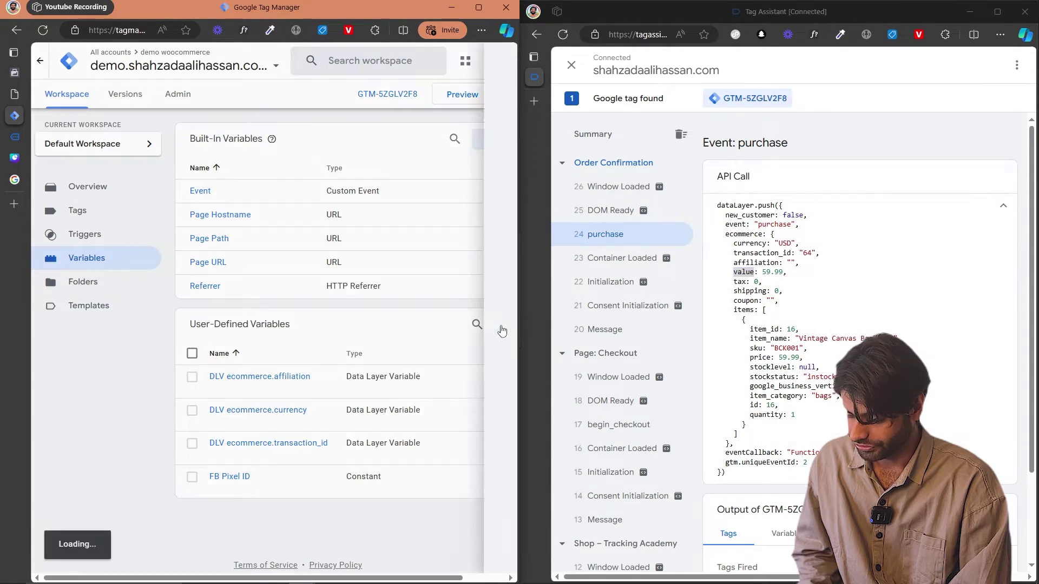
click(276, 160)
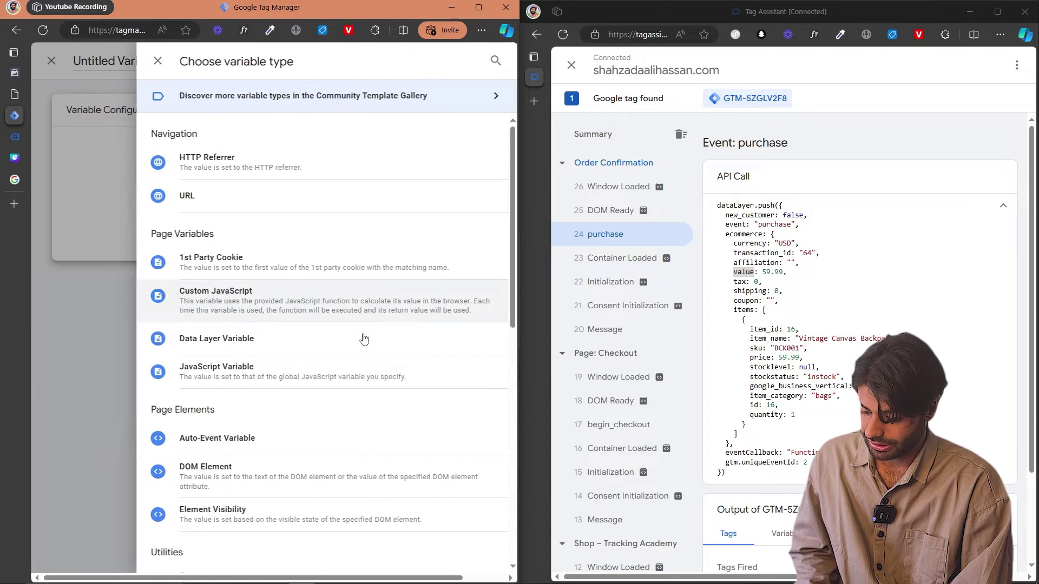
click(304, 336)
click(200, 236)
text(e)
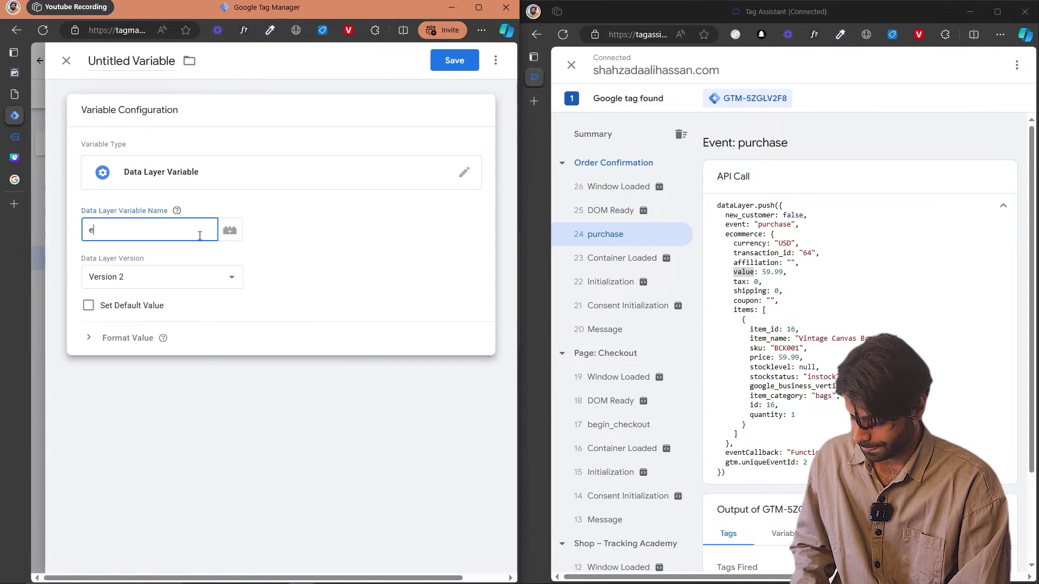
text(commerce.)
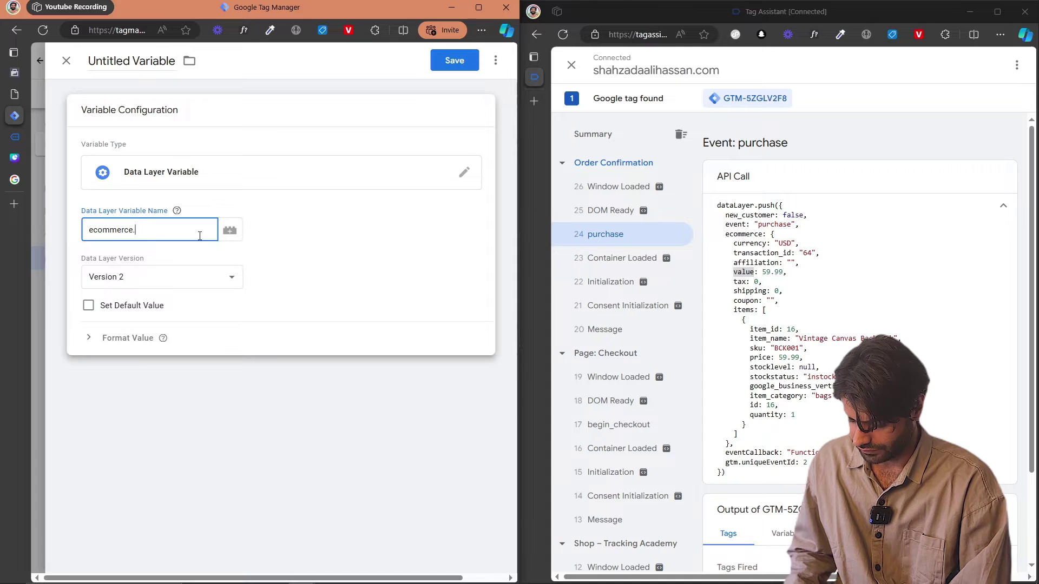
text(value)
- Name the value variable "DLV ecommerce.value" and save it
key(ctrl+a)
key(ctrl+c)
click(150, 62)
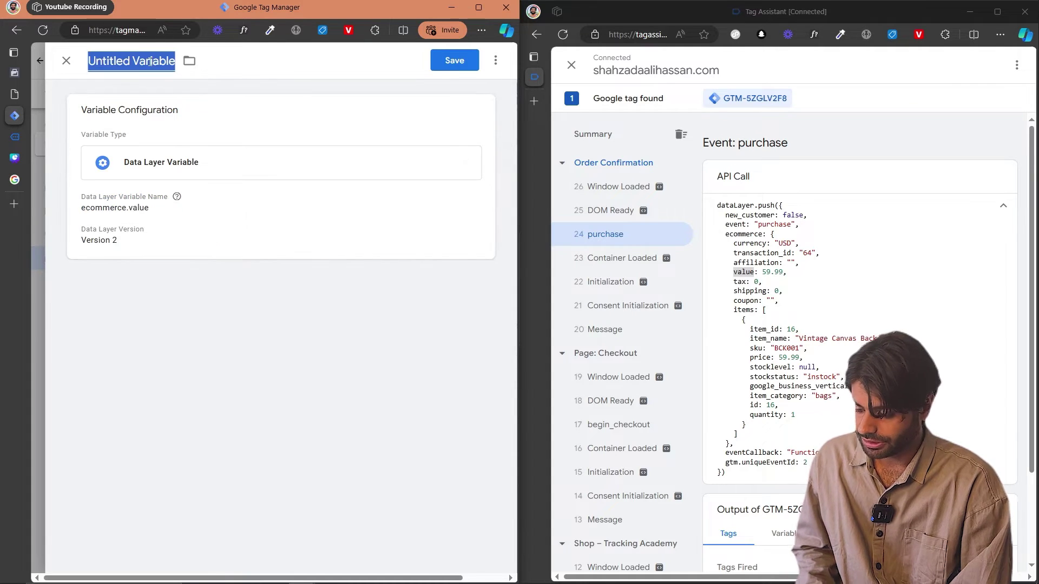
text(DLV)
key(ctrl+v)
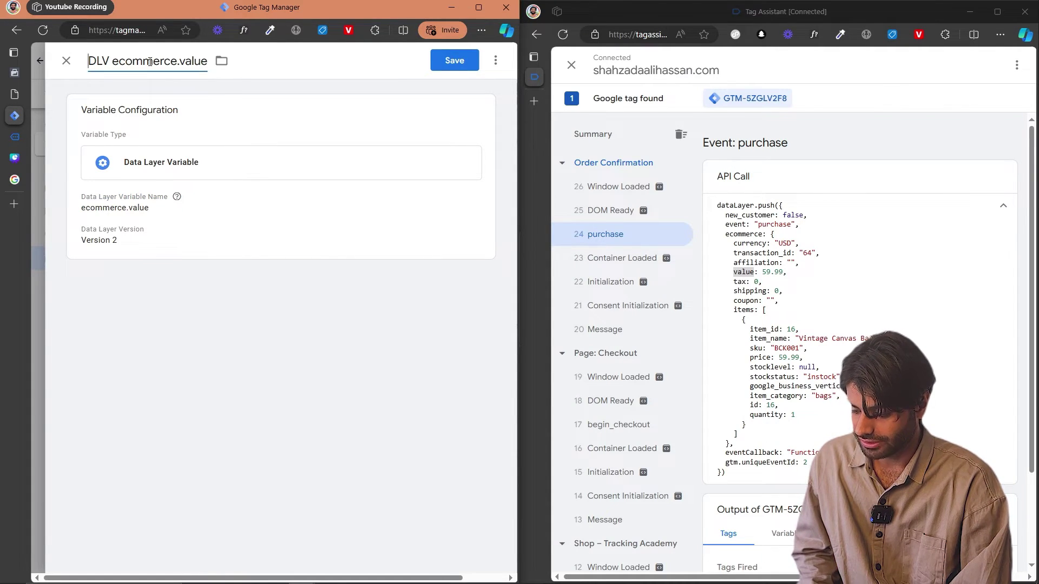
click(467, 61)
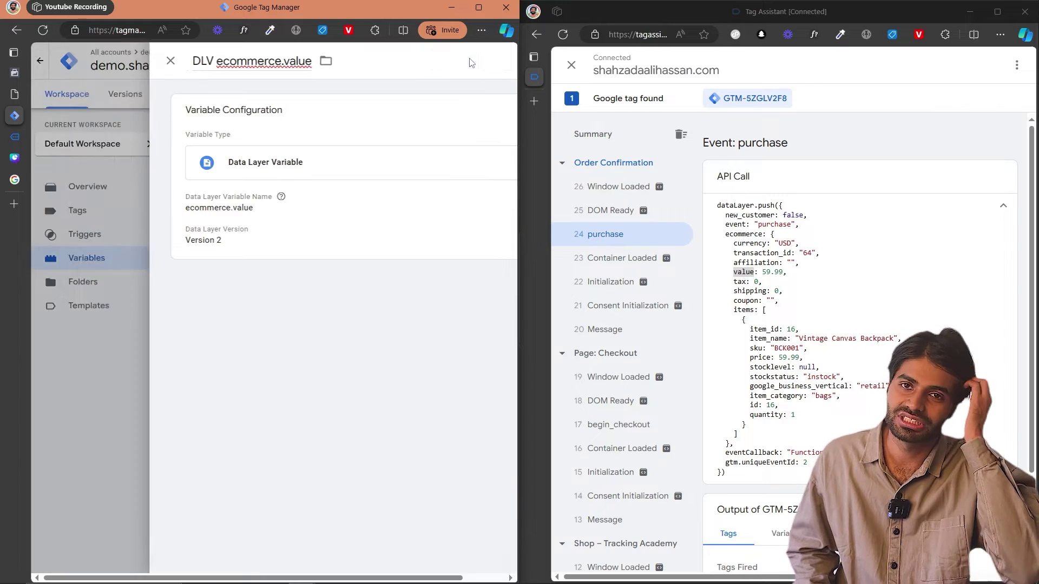
- Create a user-defined Data Layer Variable with the Data Layer Variable Name ecommerce.tax, copying the tax key from the purchase event
double_click(740, 282)
key(ctrl+c)
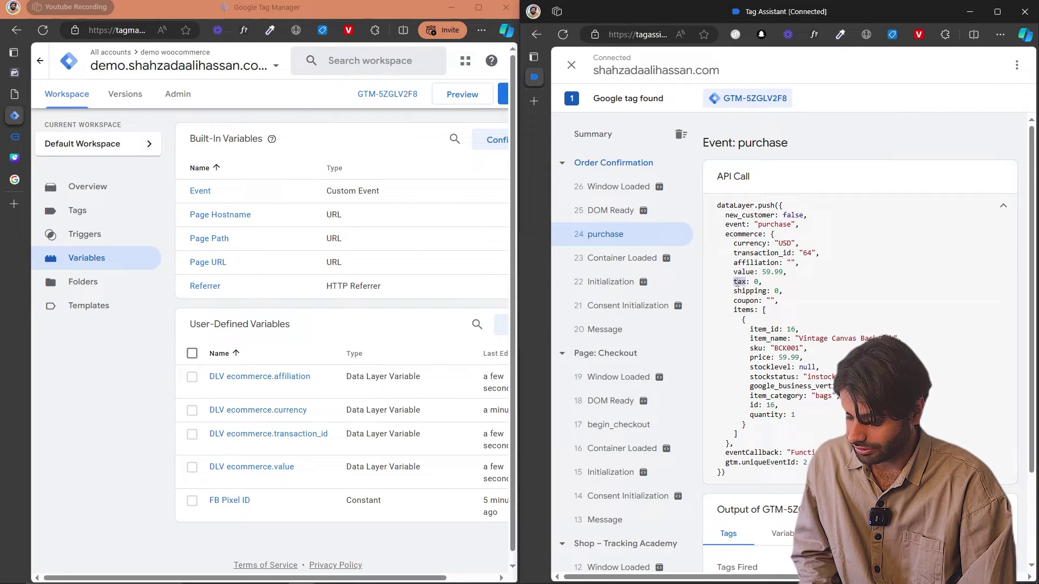
click(499, 325)
click(232, 164)
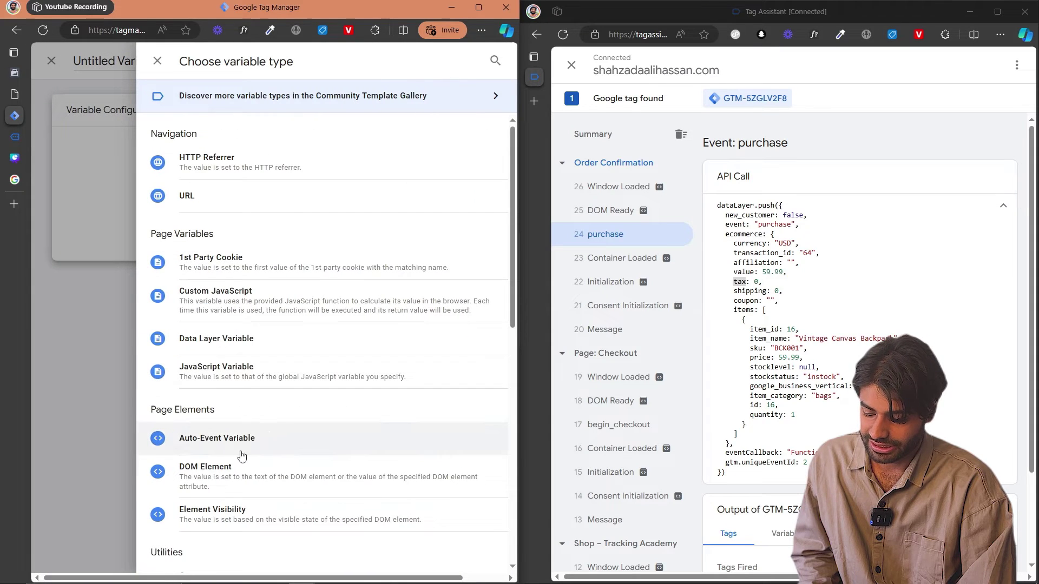
click(254, 339)
click(171, 228)
key(ctrl+v)
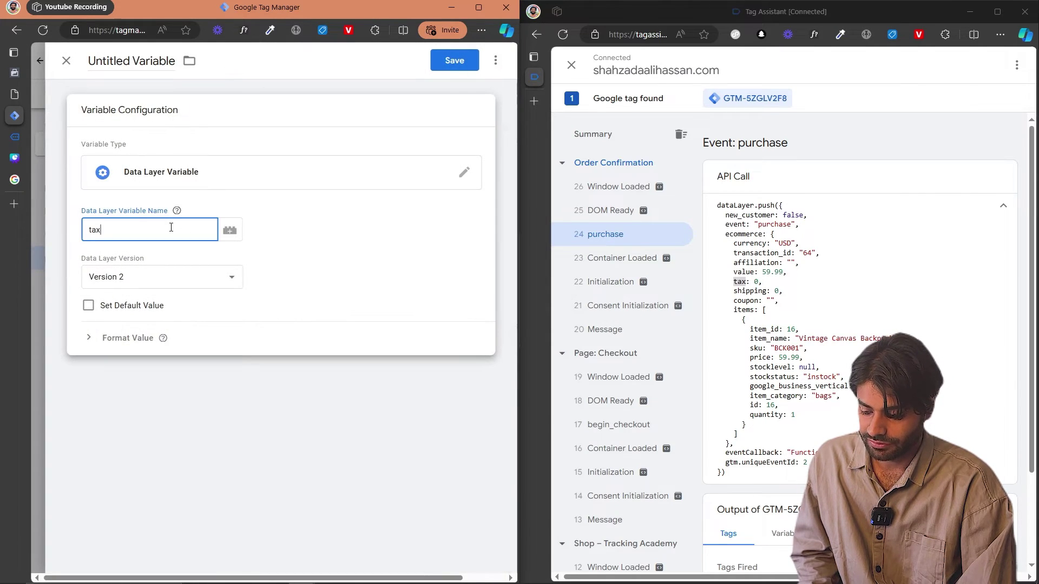
text(ecommerce.)
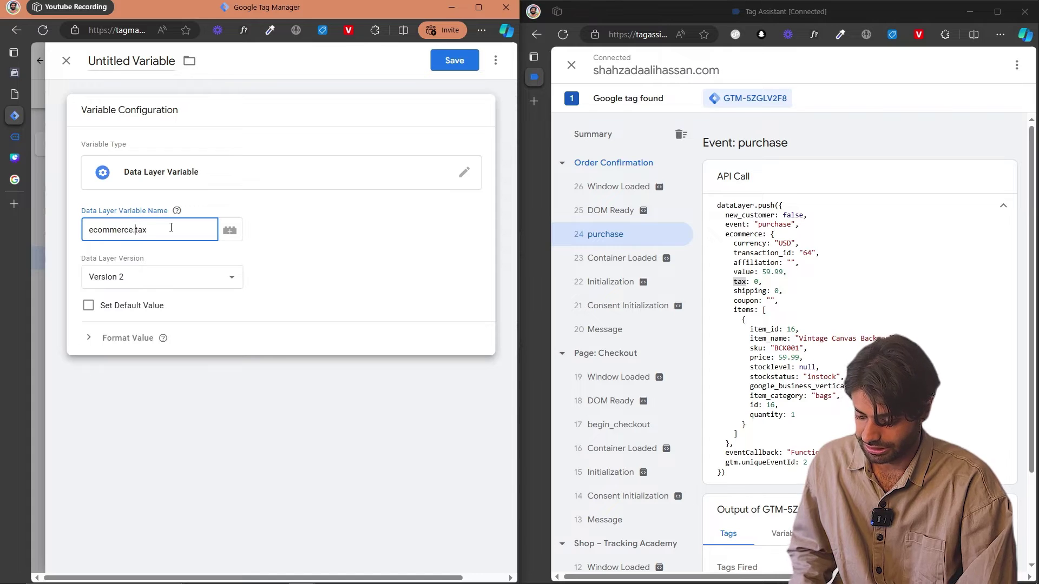
- Name the tax variable "DLV ecommerce.tax" and save it
key(ctrl+a)
key(ctrl+c)
click(107, 60)
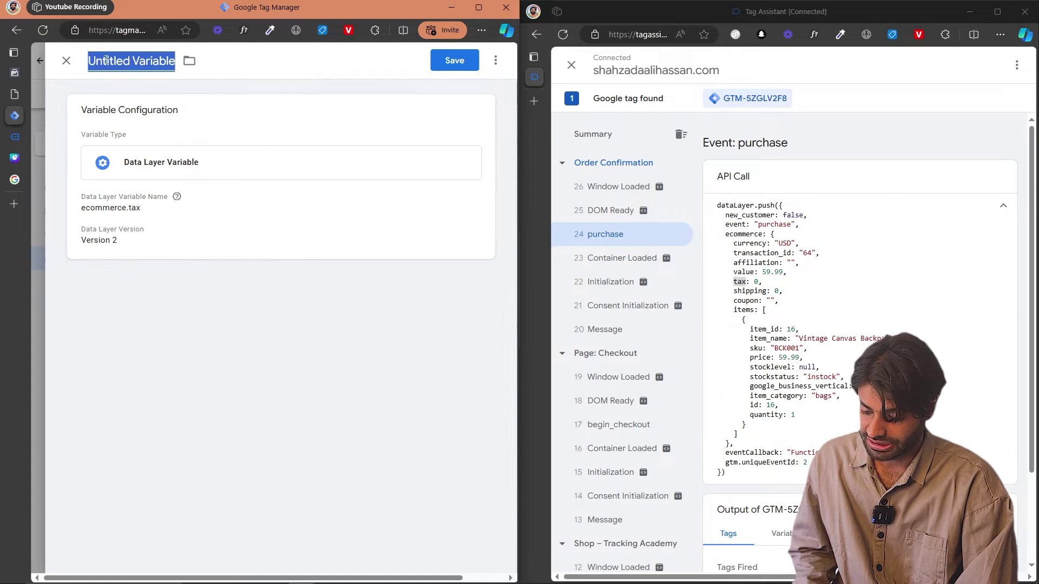
text(DLV)
key(ctrl+v)
click(467, 66)
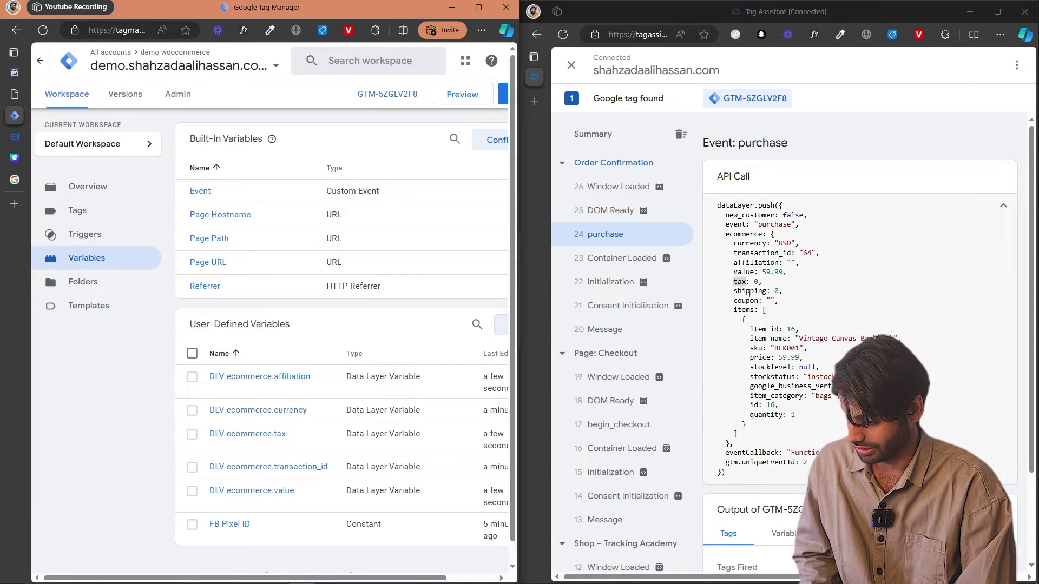
- Create a user-defined Data Layer Variable with the Data Layer Variable Name ecommerce.shipping, copying the shipping key from the purchase event
double_click(750, 291)
key(ctrl+c)
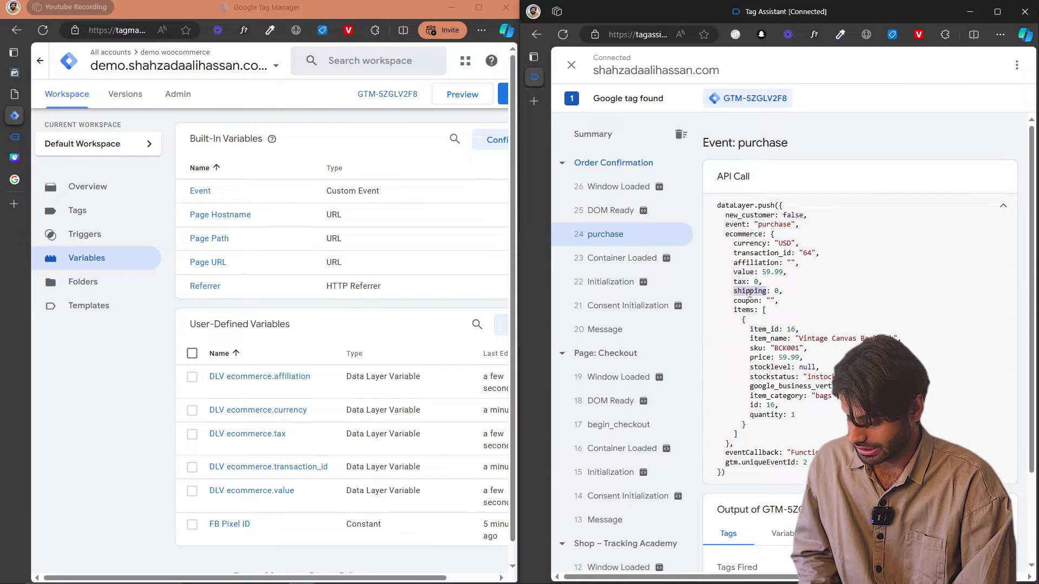
click(502, 333)
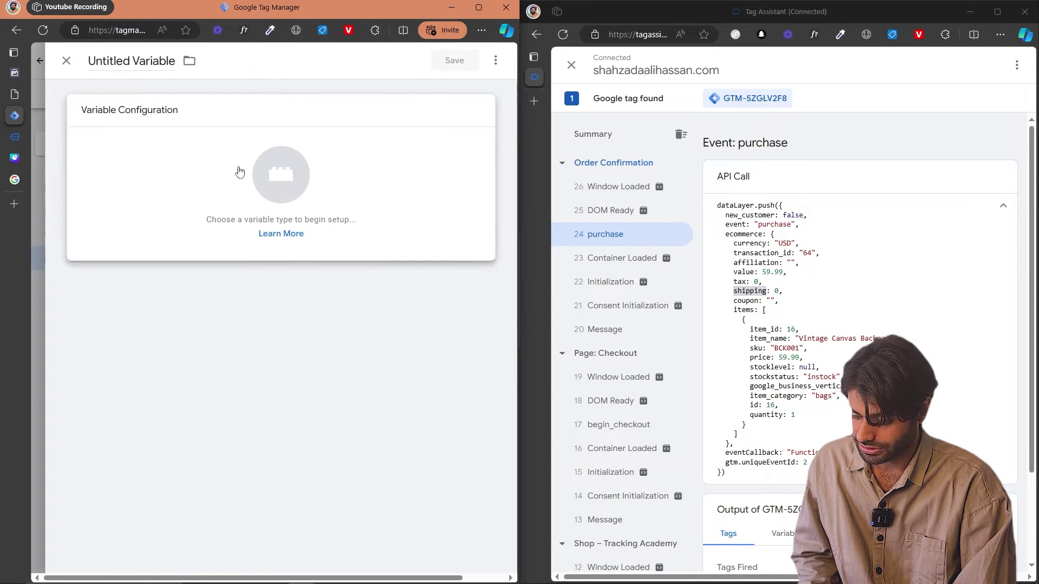
click(306, 227)
click(274, 354)
click(165, 238)
key(ctrl+v)
text(ecomme)
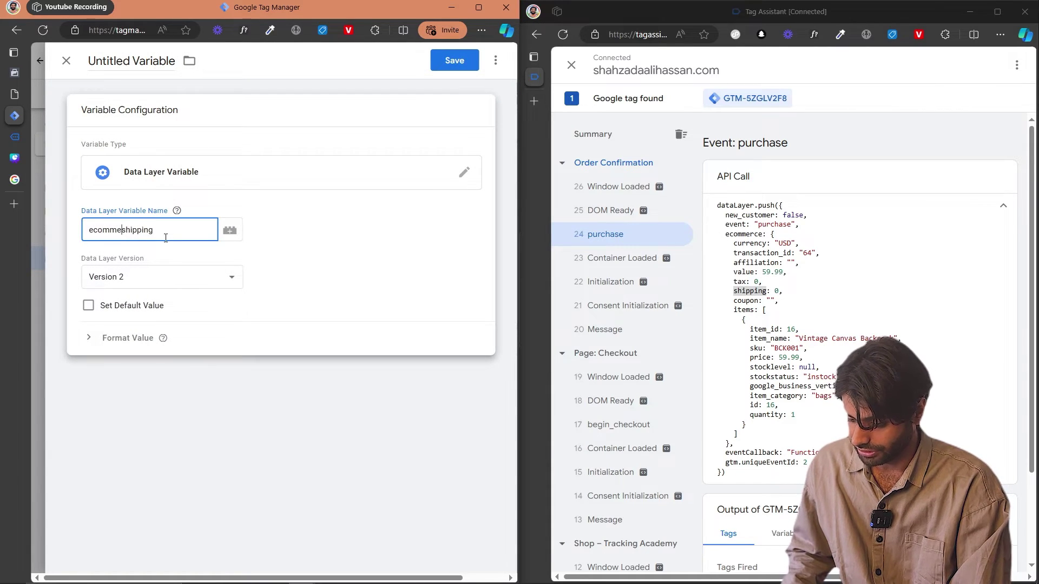
text(rce.)
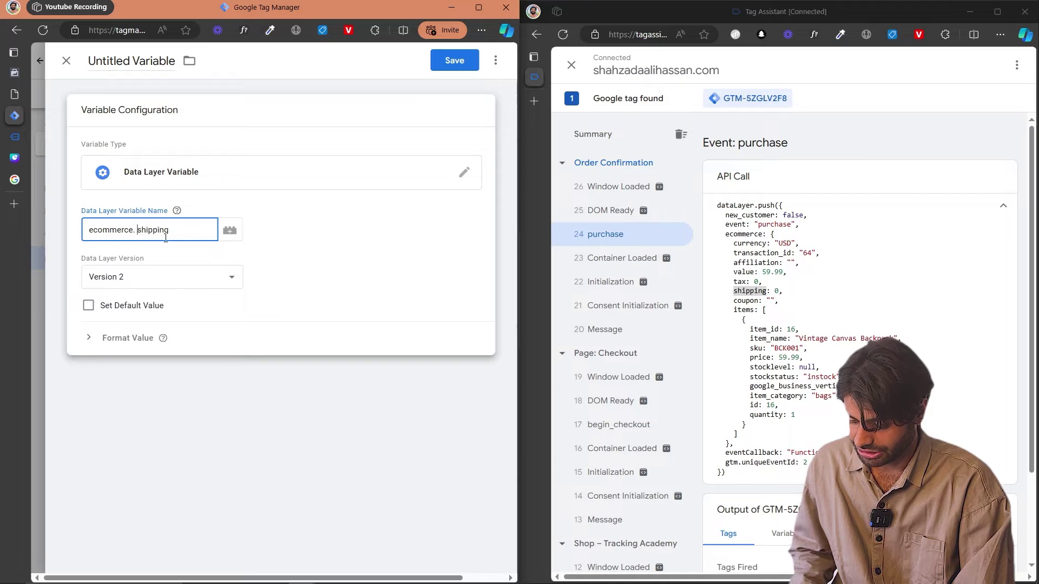
- Name the shipping variable "DLV ecommerce.shipping" and save it
key(ctrl+a)
key(ctrl+c)
click(134, 60)
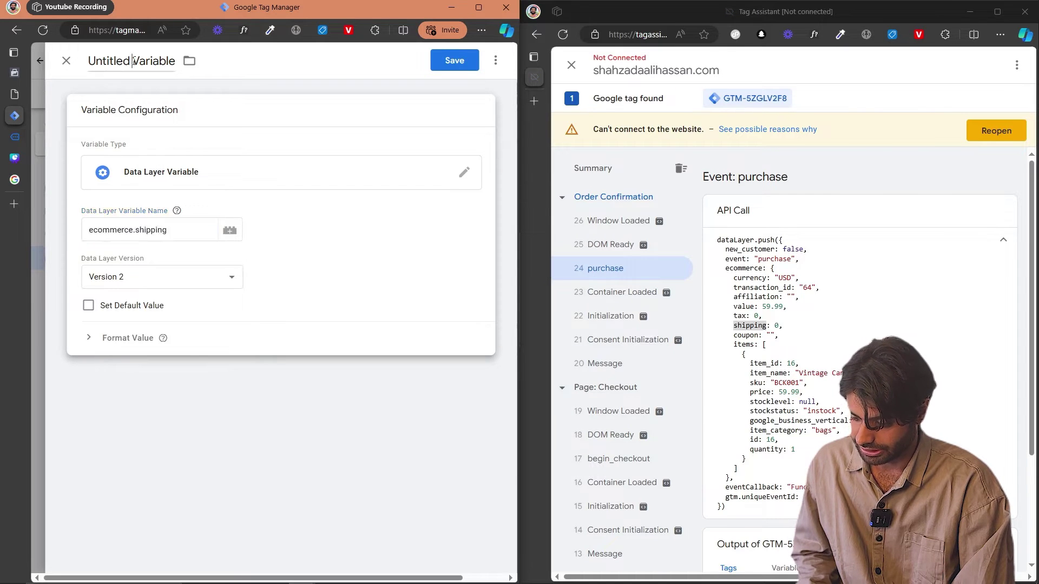
text(DLV)
key(ctrl+v)
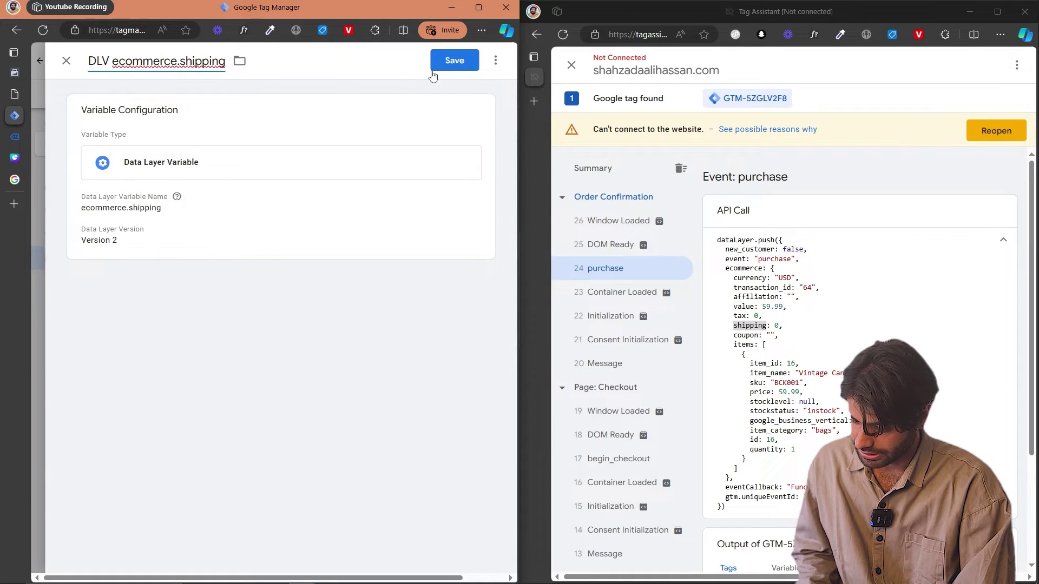
click(459, 63)
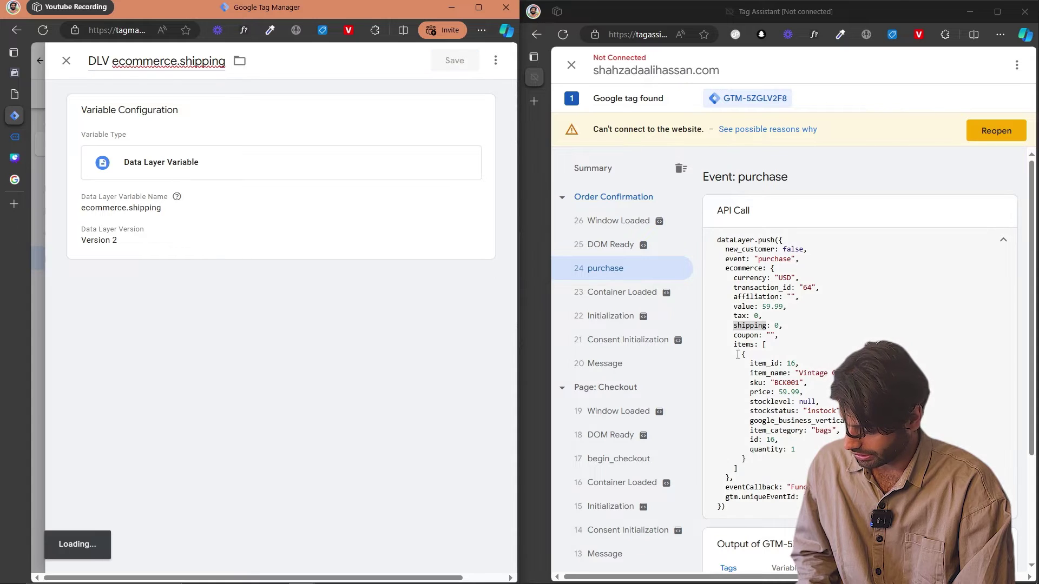
- Create a user-defined Data Layer Variable with the Data Layer Variable Name ecommerce.coupon, copying the coupon key from the purchase event
double_click(739, 336)
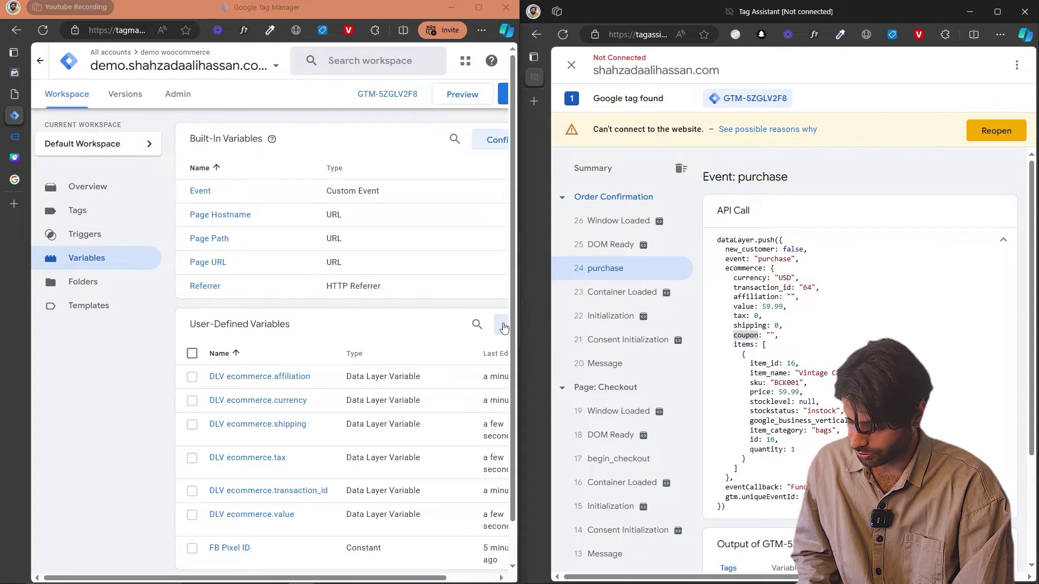
click(501, 324)
click(282, 186)
click(287, 343)
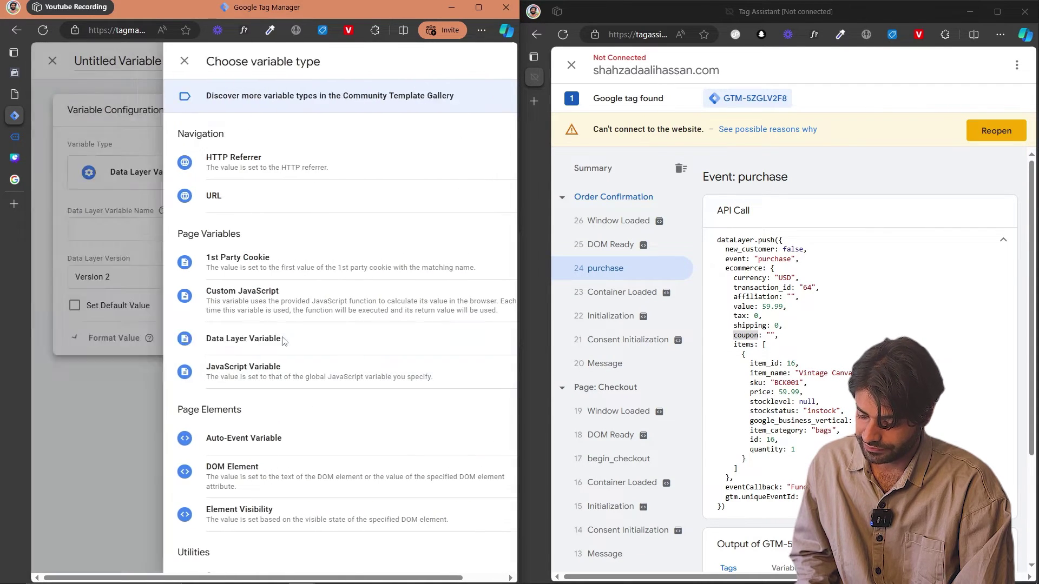
click(170, 224)
text(ecommerce.)
key(ctrl+v)
- Name the coupon variable "DLV ecommerce.coupon" and save it
key(ctrl+a)
click(108, 61)
text(DLV)
key(ctrl+v)
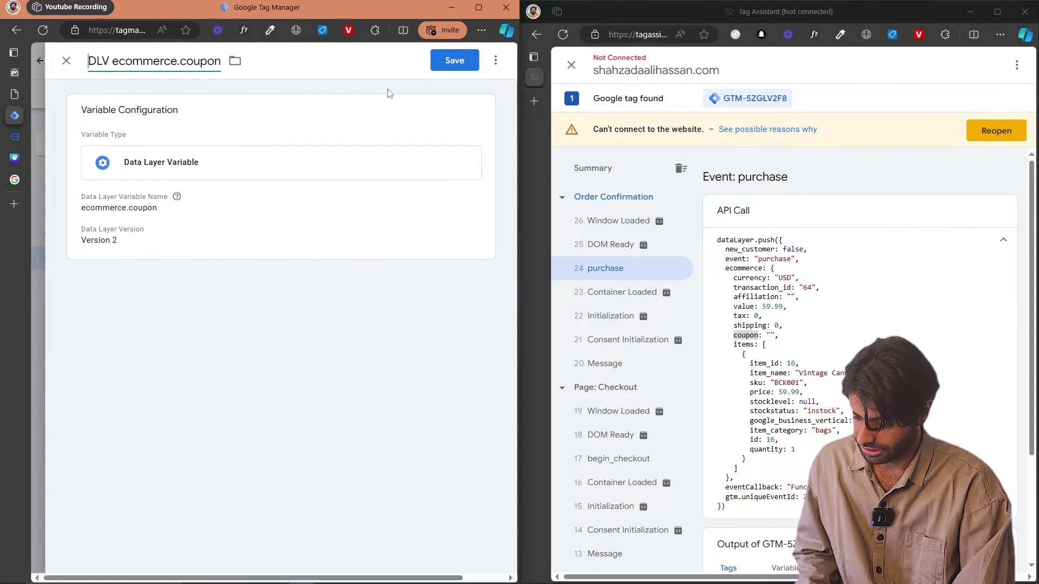
click(454, 60)
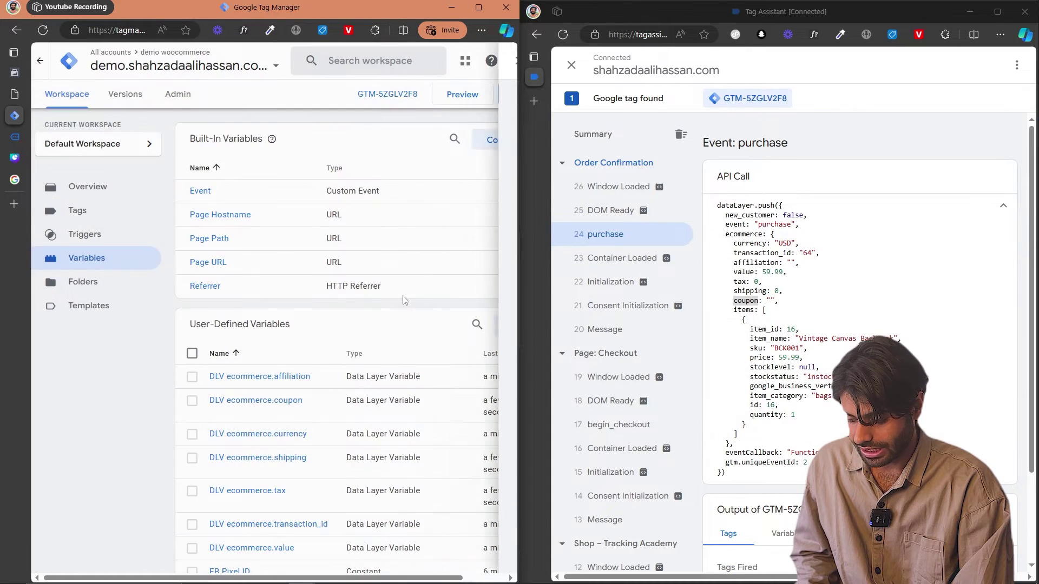
- Create a user-defined Data Layer Variable with the Data Layer Variable Name ecommerce.items
click(503, 334)
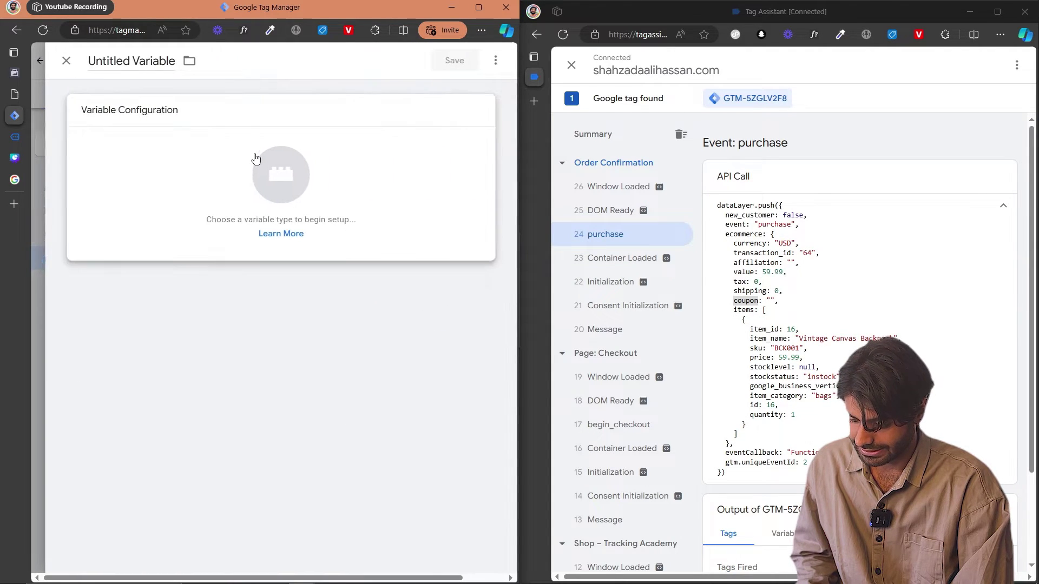
click(286, 255)
click(254, 332)
click(172, 231)
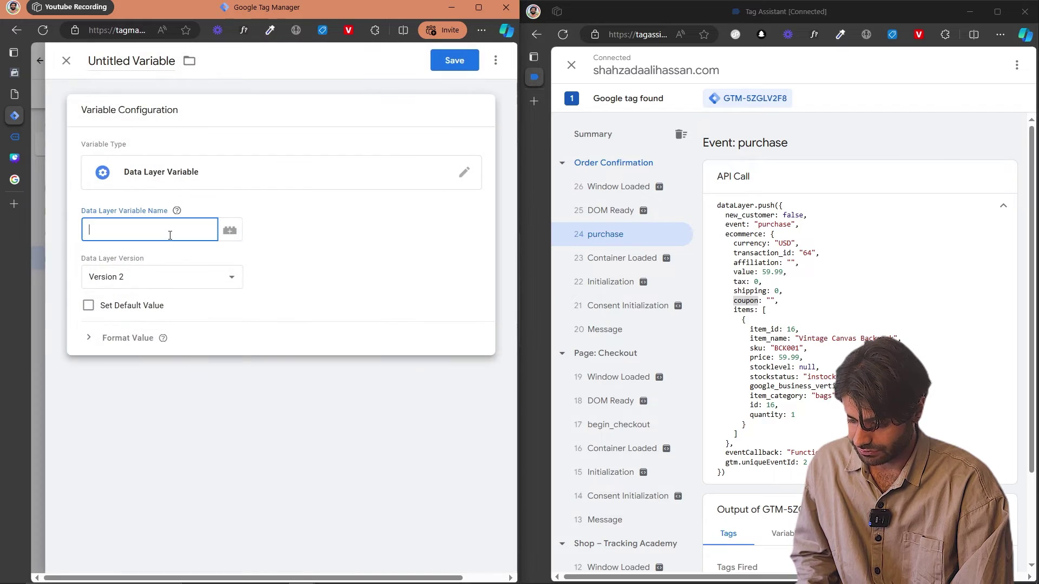
text(ecommerce.items)
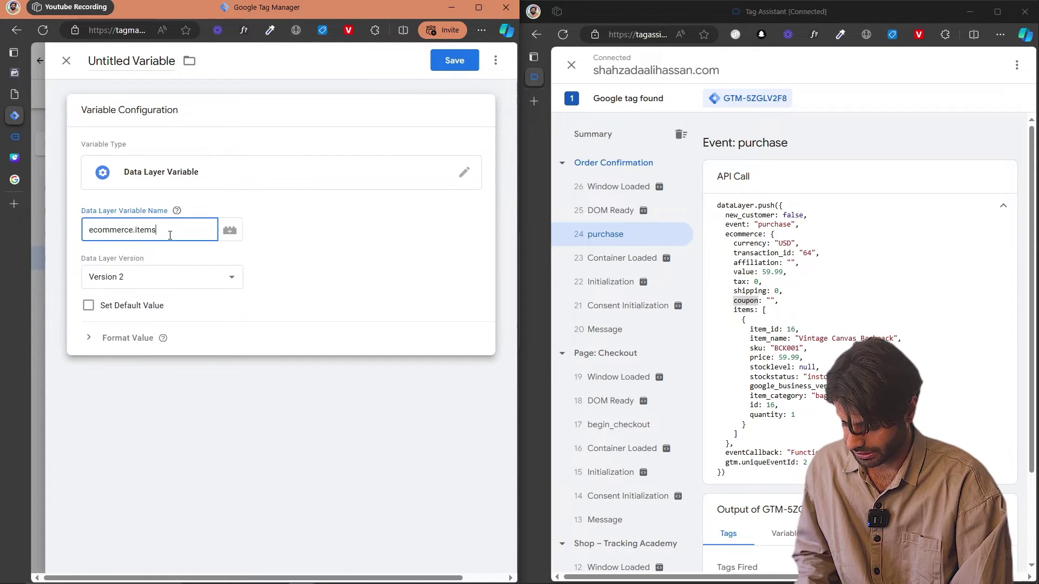
- Name the items variable "DLV ecommerce.items" and save it
key(ctrl+a)
click(132, 58)
text(DLV)
key(ctrl+v)
click(442, 68)
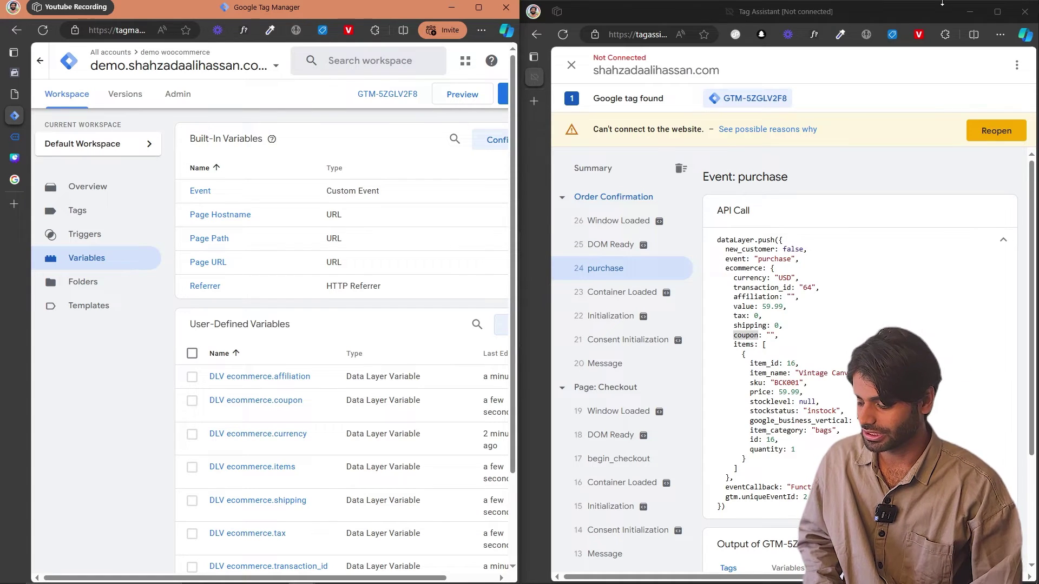
- Search the web for "facebook pixel purchase event parameters" and open Meta's Conversion Tracking documentation for the Meta Pixel
click(997, 11)
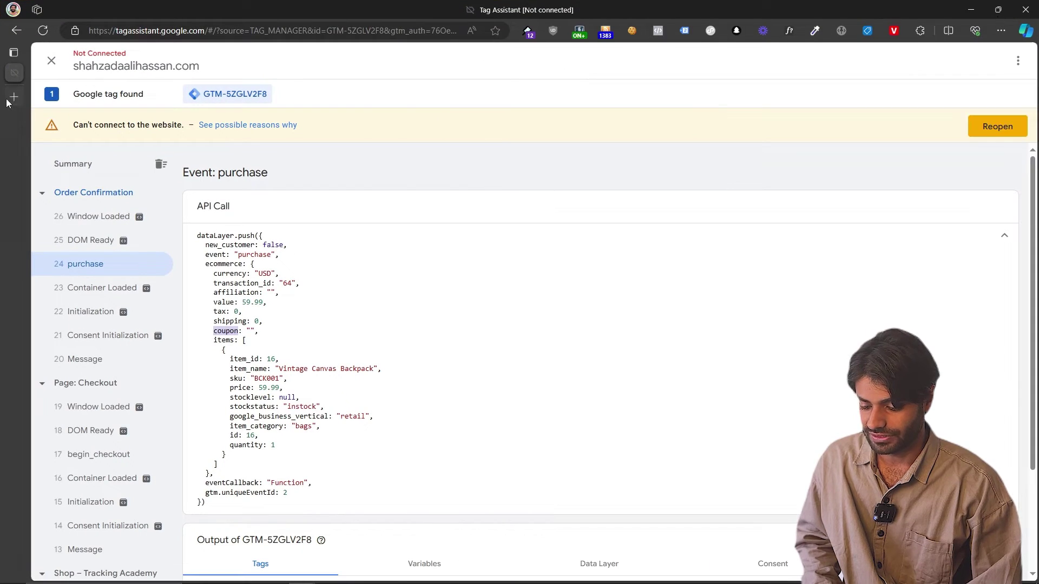
click(8, 101)
text(facebook)
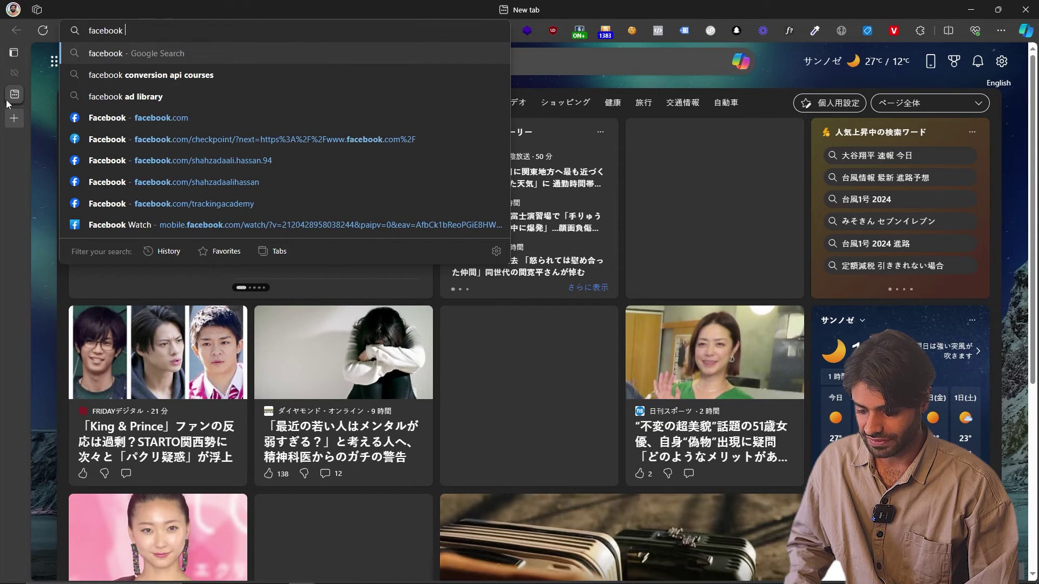
text( pixel)
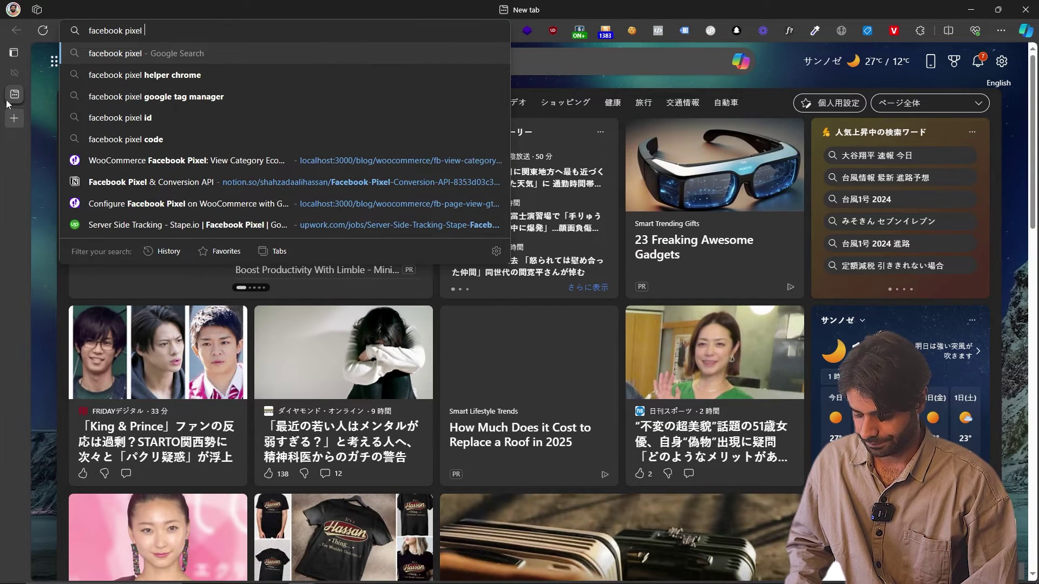
text( event para)
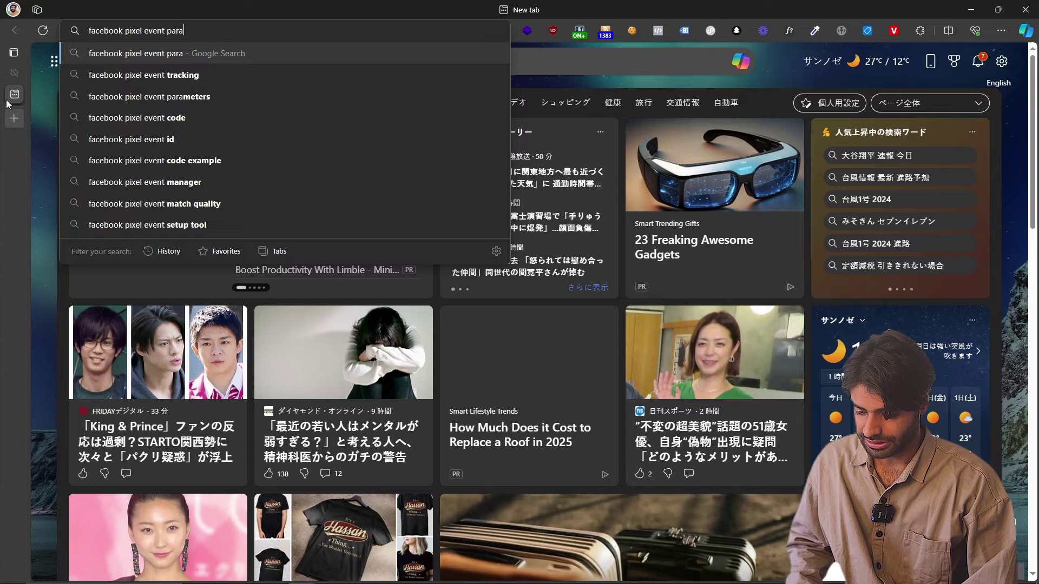
key(Down)
key(Down)
key(Return)
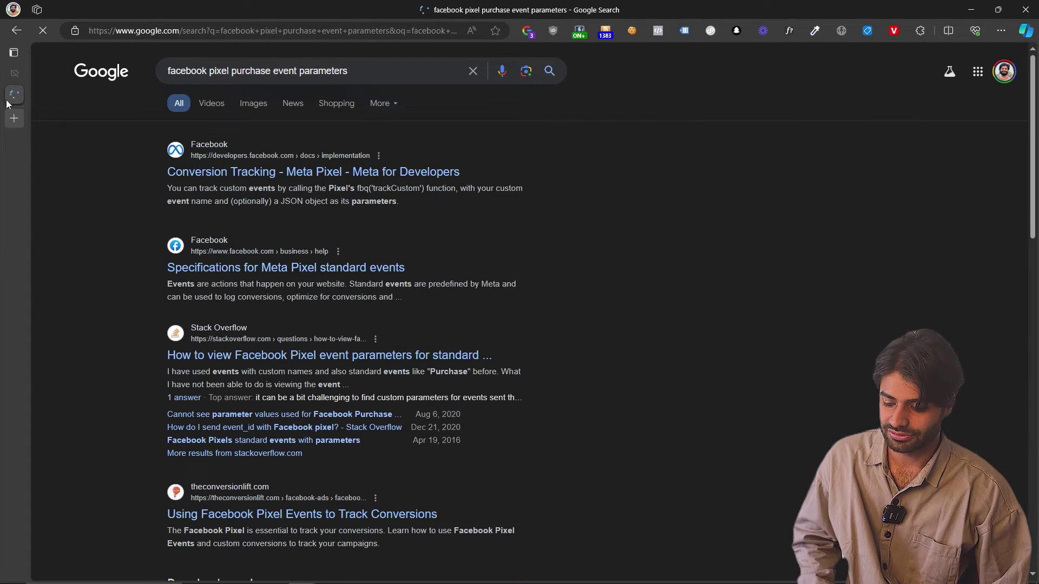
click(219, 173)
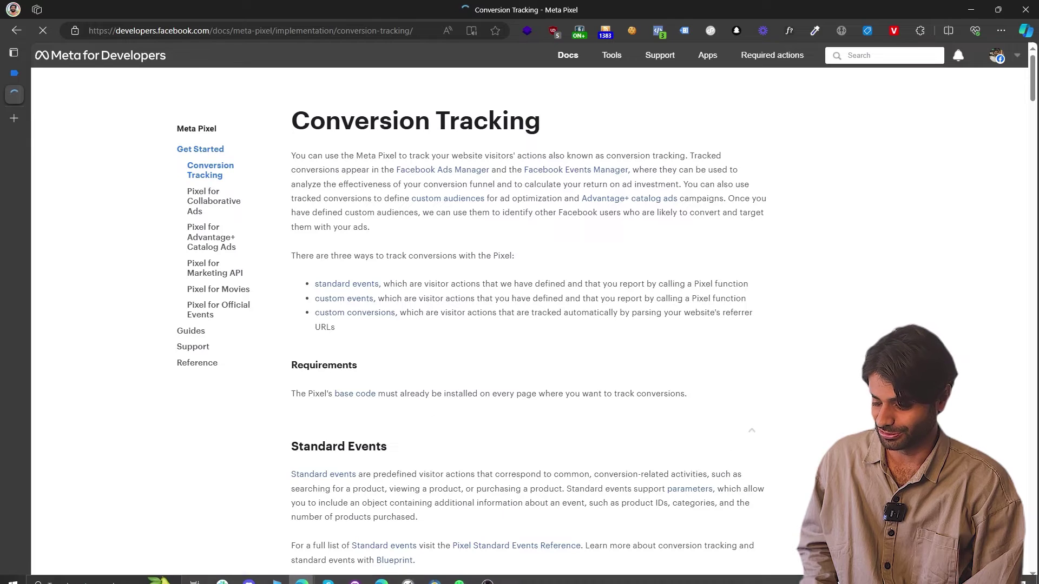
- Switch back to Google Tag Manager and open the Community Template Gallery for importing a variable template
mouse_move(302, 574)
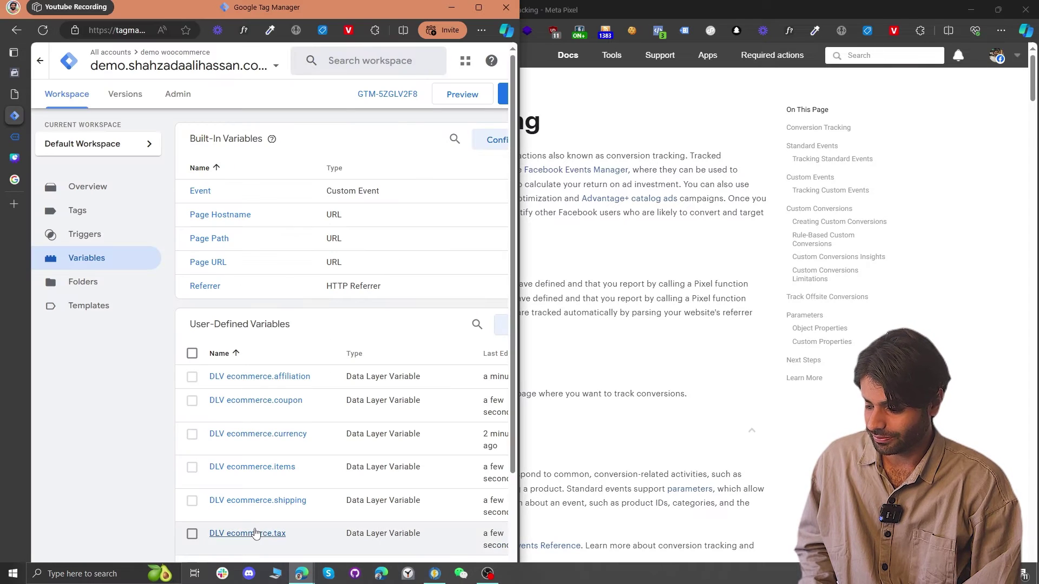
click(243, 527)
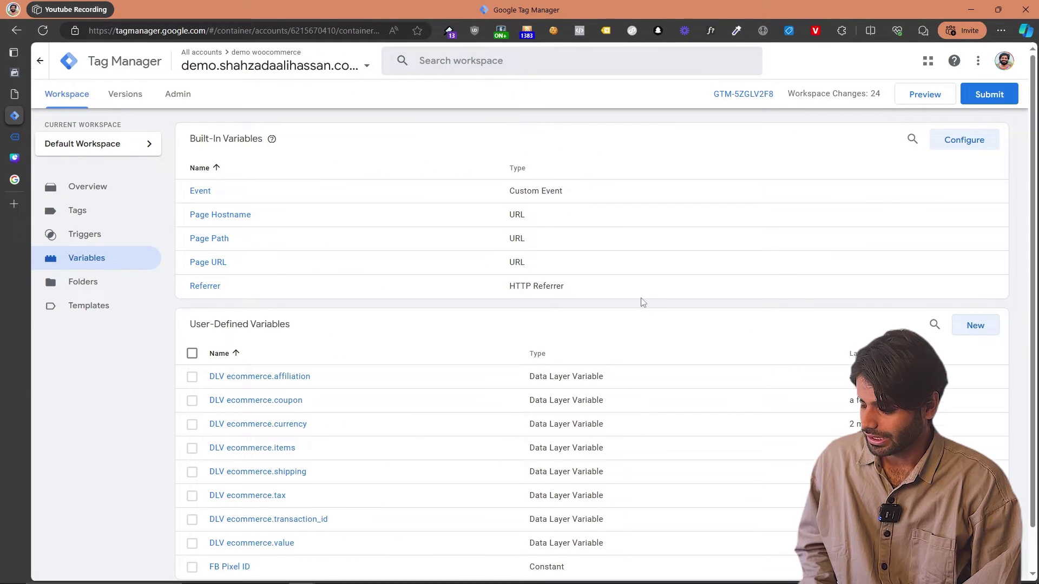
scroll(643, 301, down, 1)
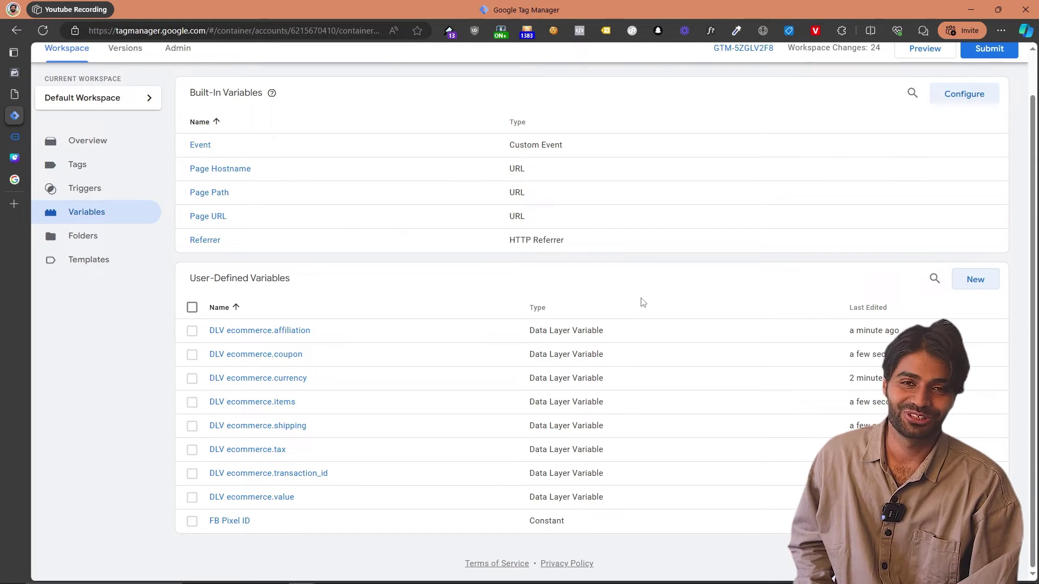
click(96, 261)
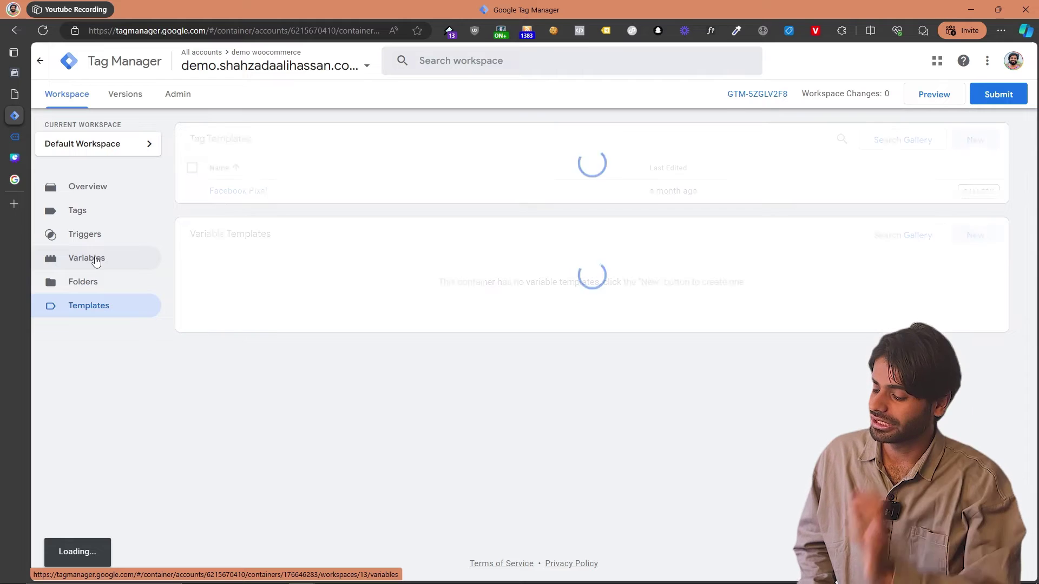
click(917, 237)
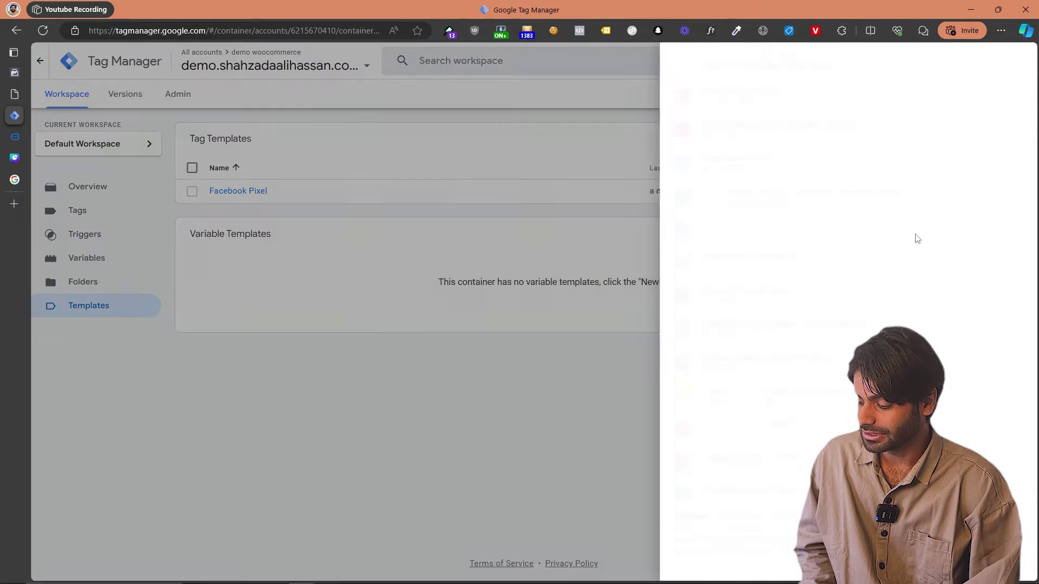
- Search the gallery for "facebo" and add the Facebook Parameter Generator template by stape-io to the workspace
click(1008, 61)
text(fac)
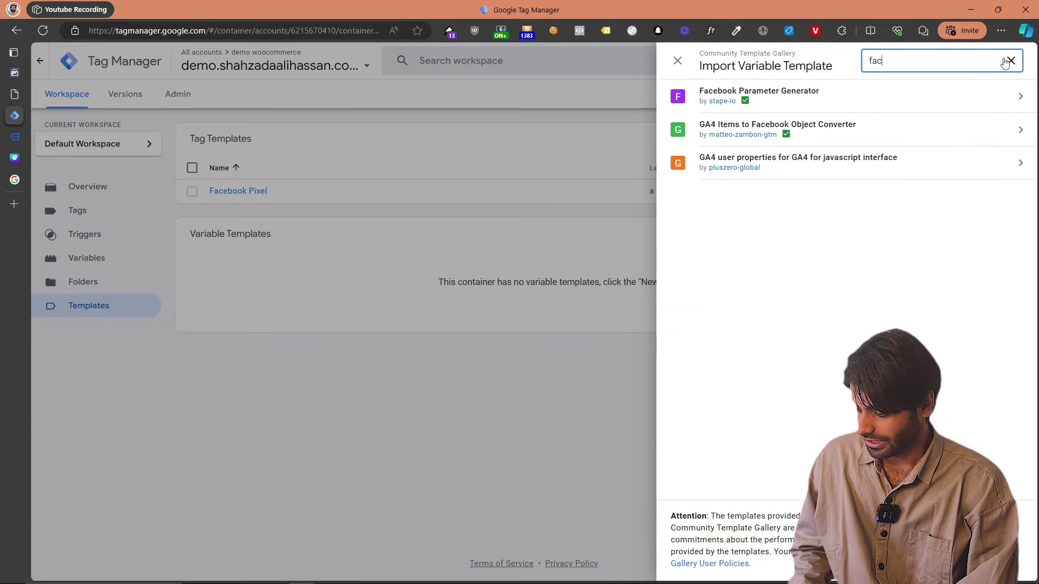
text(ebo)
click(907, 98)
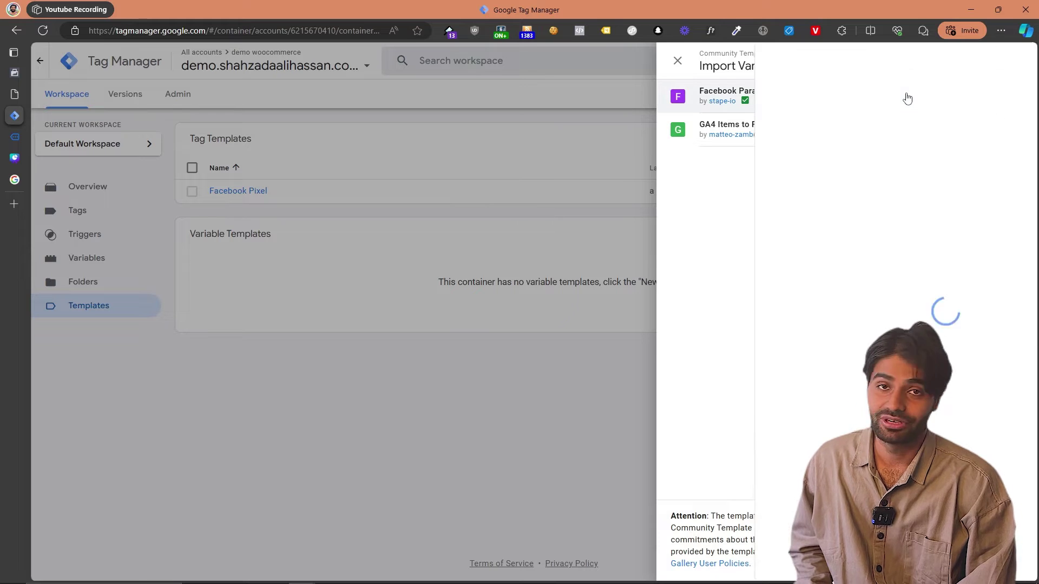
click(914, 61)
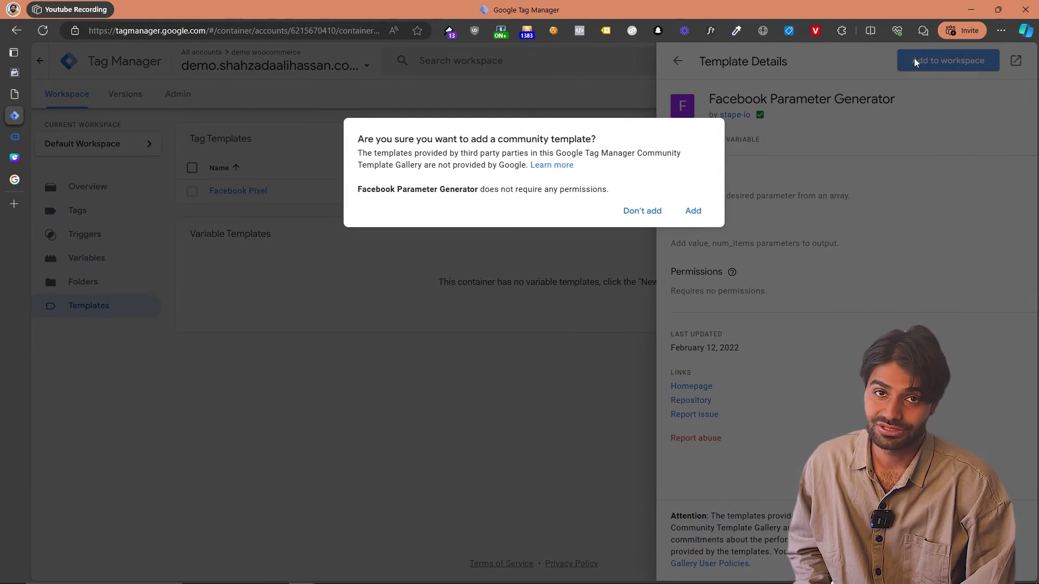
click(692, 211)
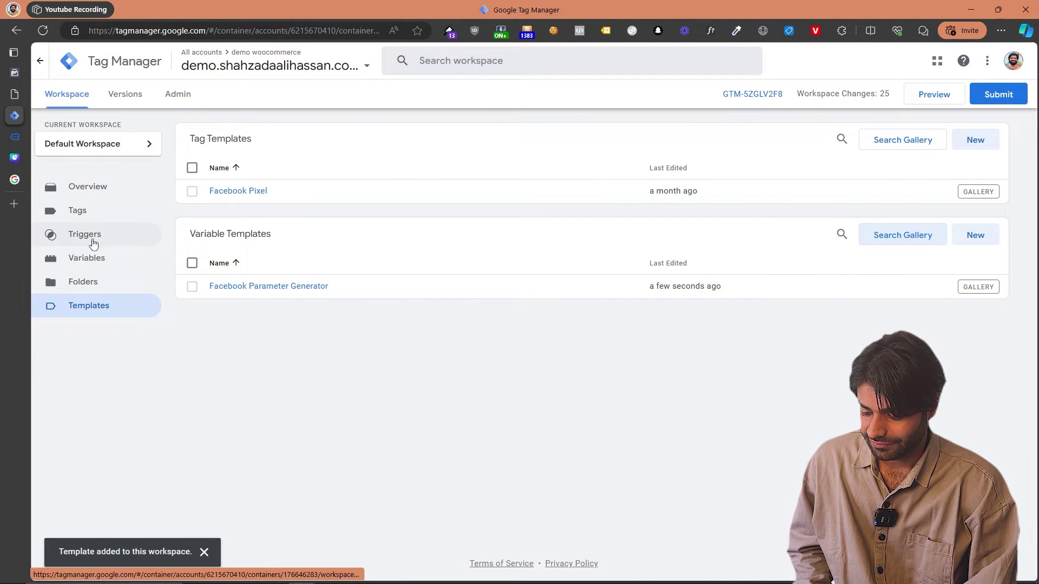
- Start a new Facebook Parameter Generator variable with {{DLV ecommerce.items}} as the Array of Objects and contents [ {} ] as the return value
click(92, 257)
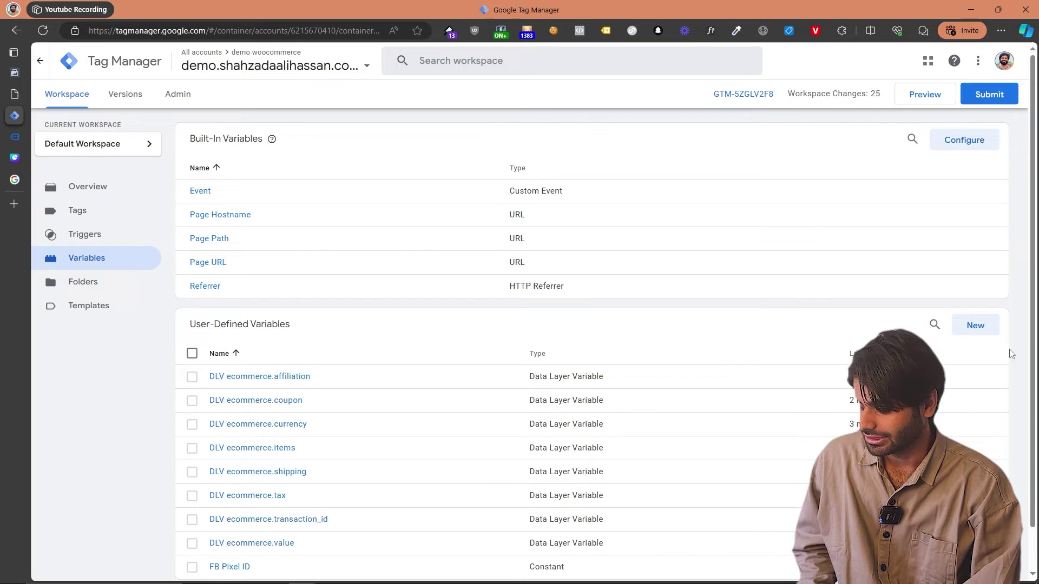
click(961, 324)
click(585, 186)
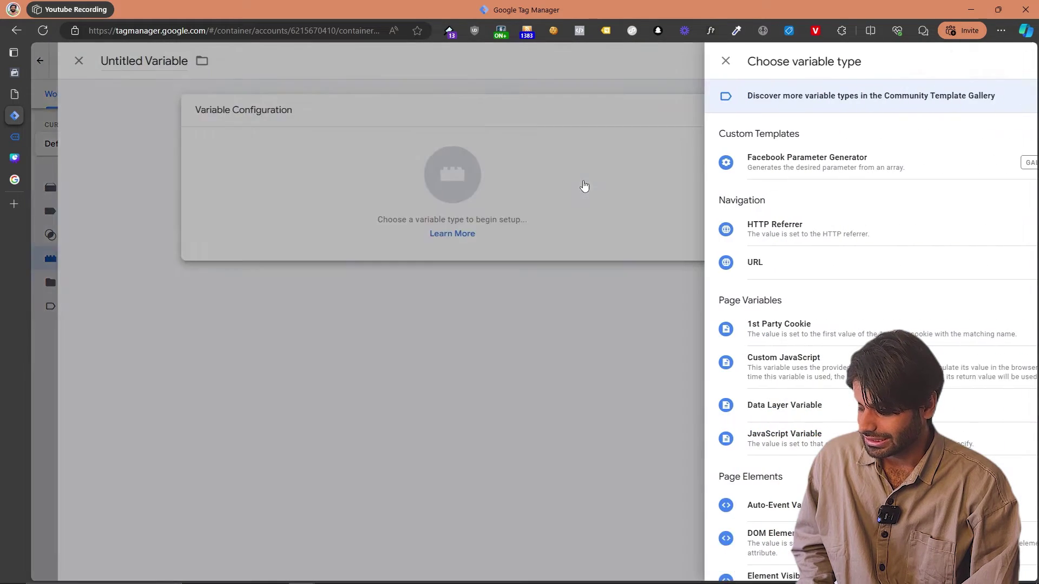
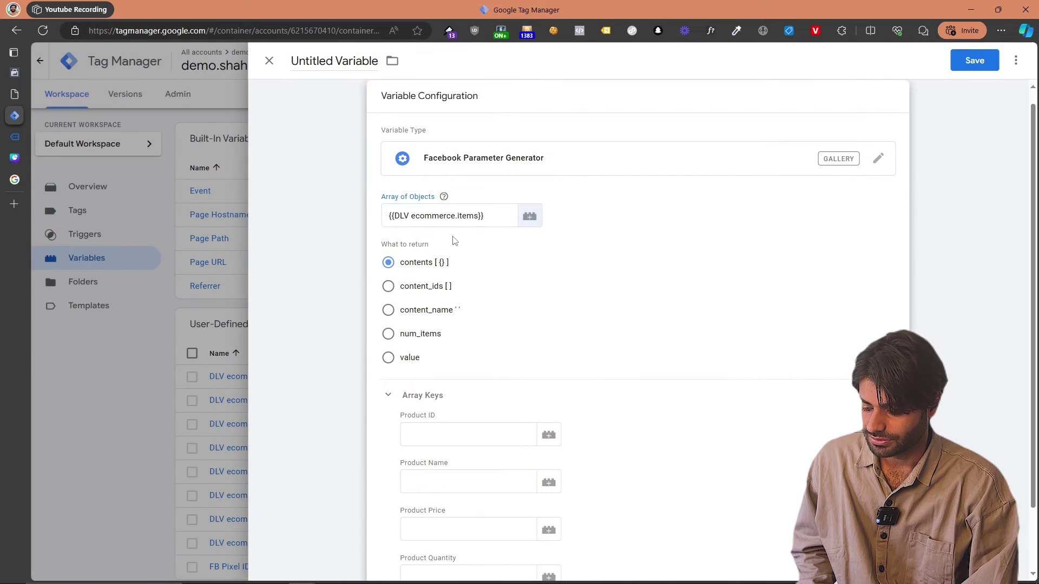
drag(449, 263, 394, 263)
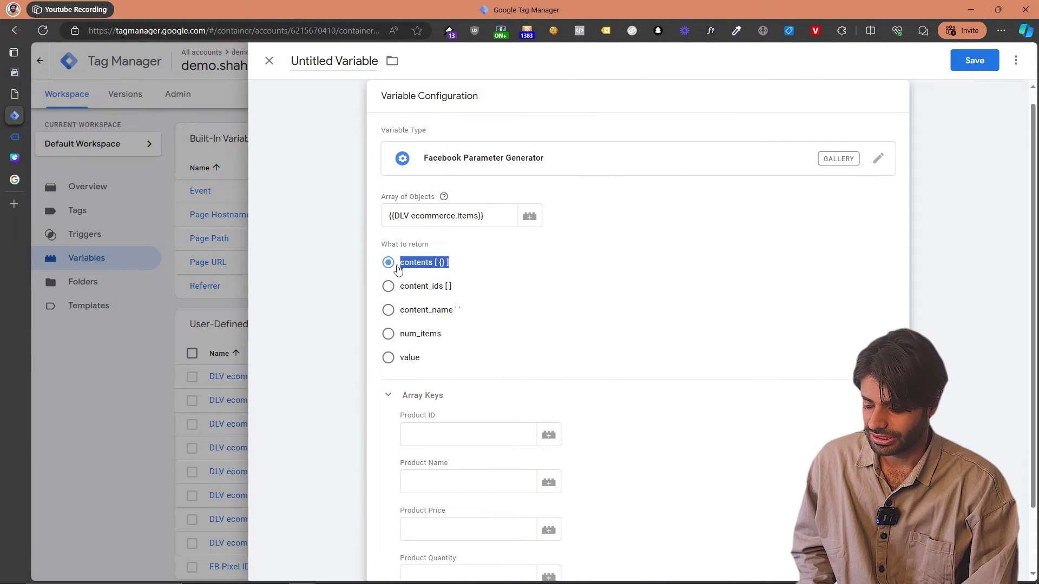
scroll(452, 323, down, 2)
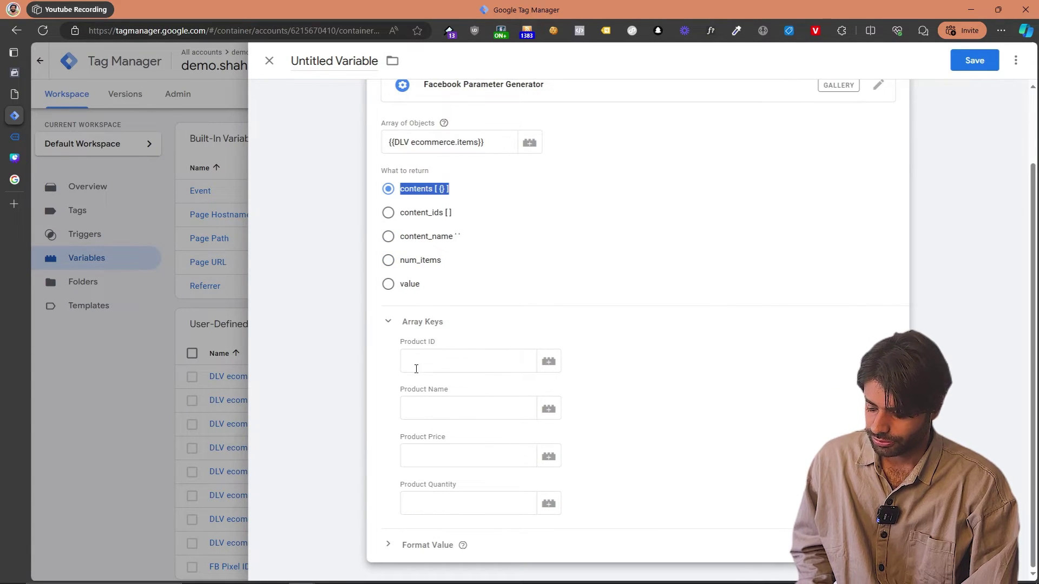
- Arrange the variable editor side by side with Tag Assistant and show the items in the purchase event's data layer
key(super+Left)
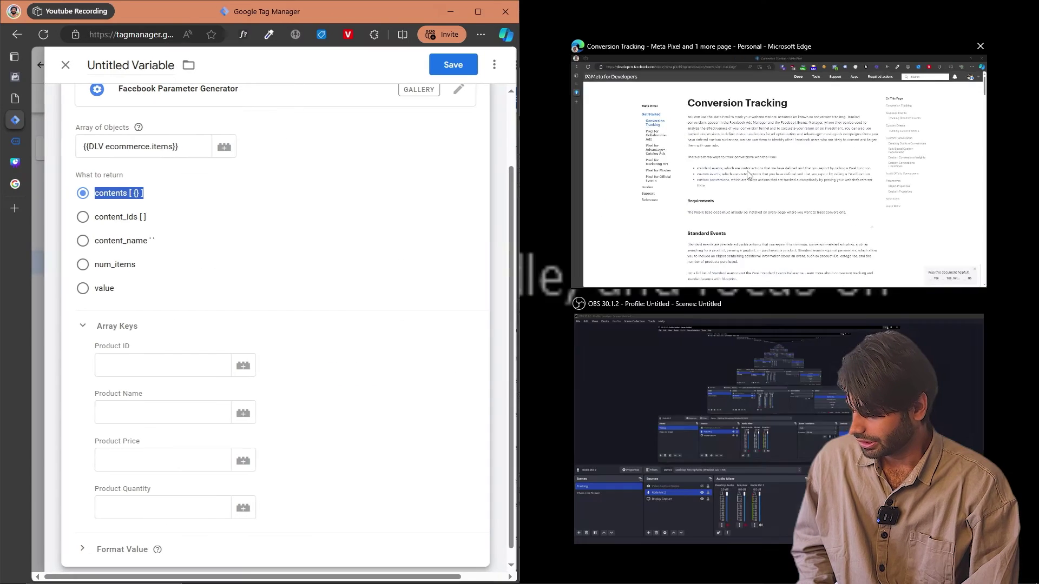
click(590, 111)
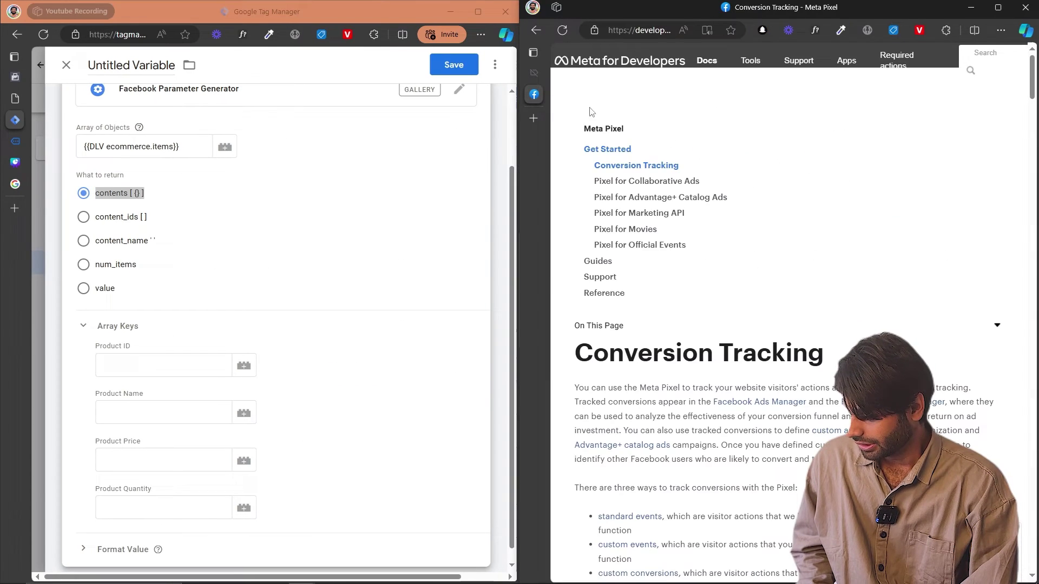
click(533, 72)
scroll(708, 330, down, 3)
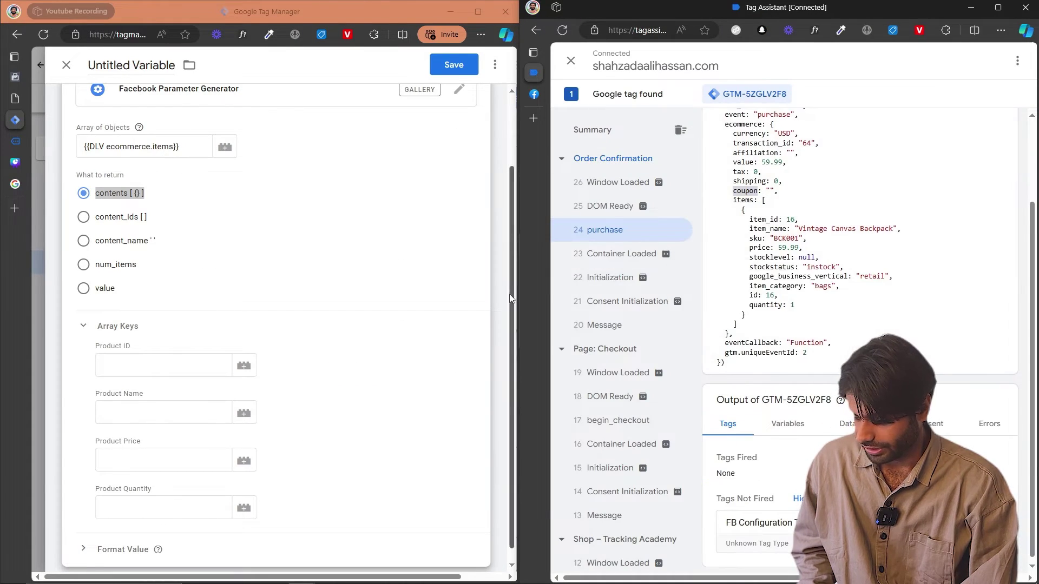
- Set the variable's array keys to item_id for Product ID and item_name for Product Name, as in the purchase event
double_click(764, 219)
key(ctrl+c)
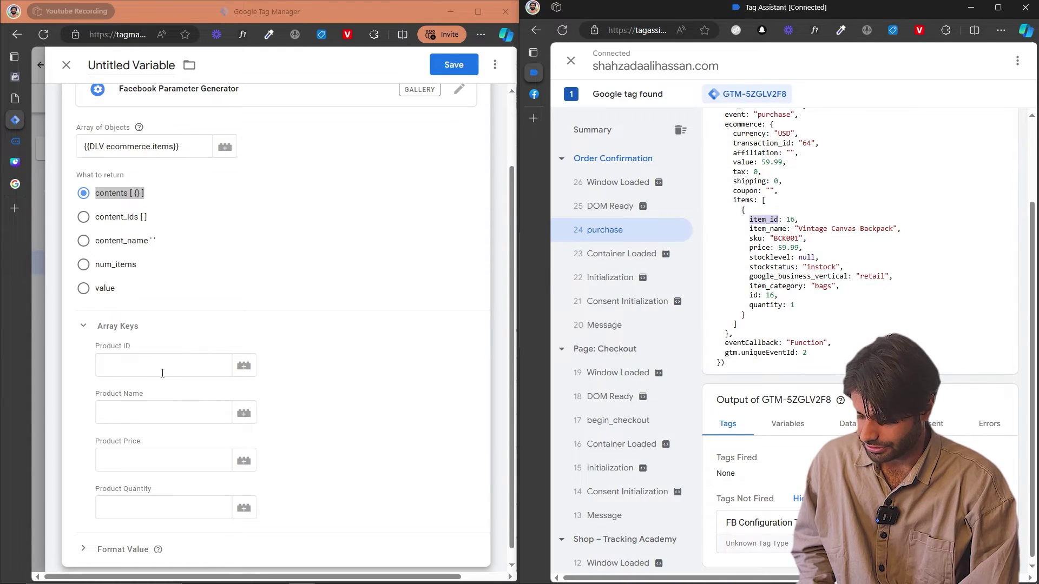
click(161, 368)
key(ctrl+v)
double_click(768, 228)
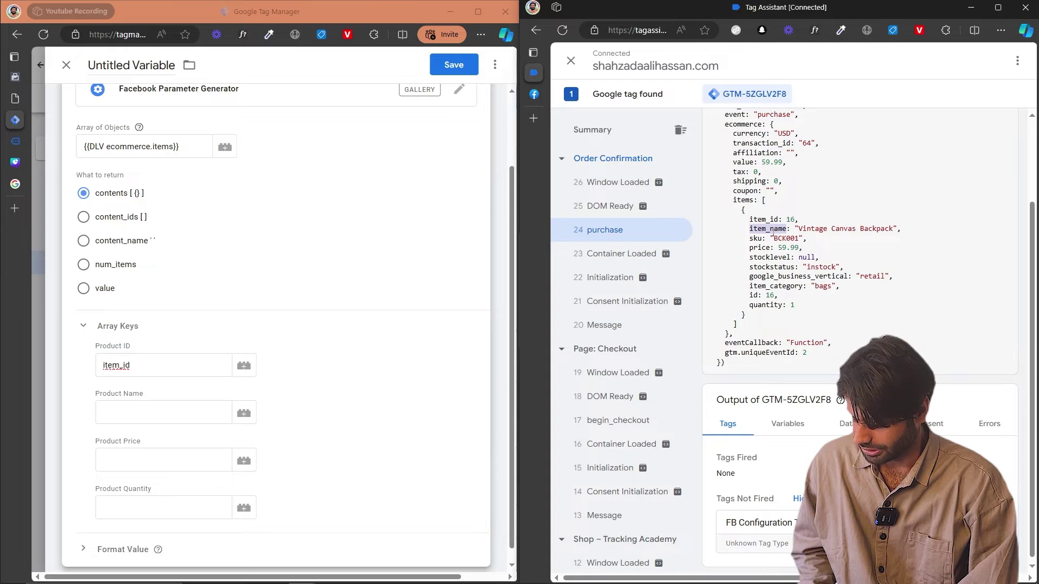
click(162, 412)
text(item_name)
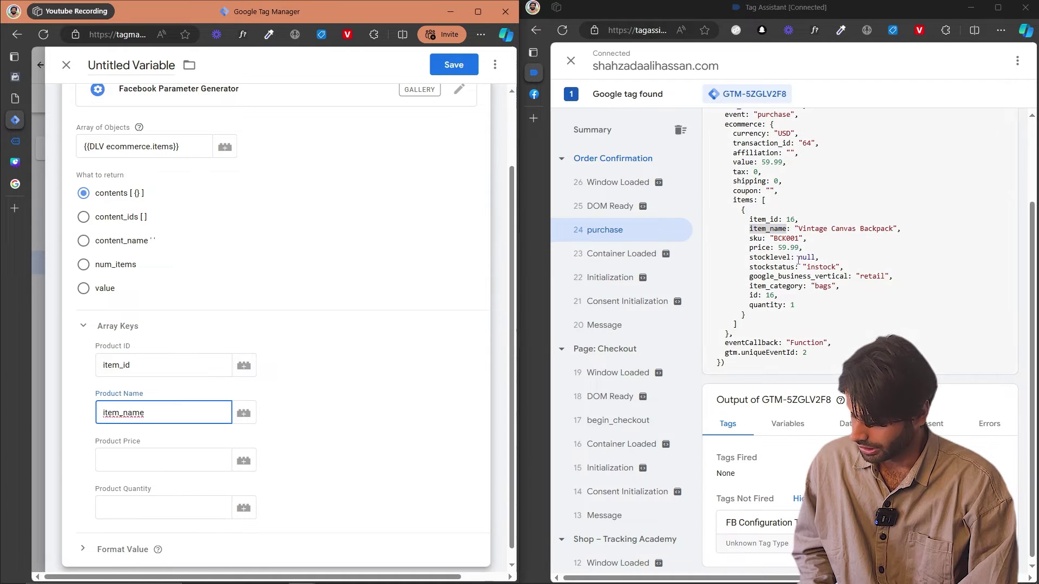
- Set the Product Price key to price and the Product Quantity key to quantity, and compare item_id with id in the event
double_click(761, 248)
key(ctrl+c)
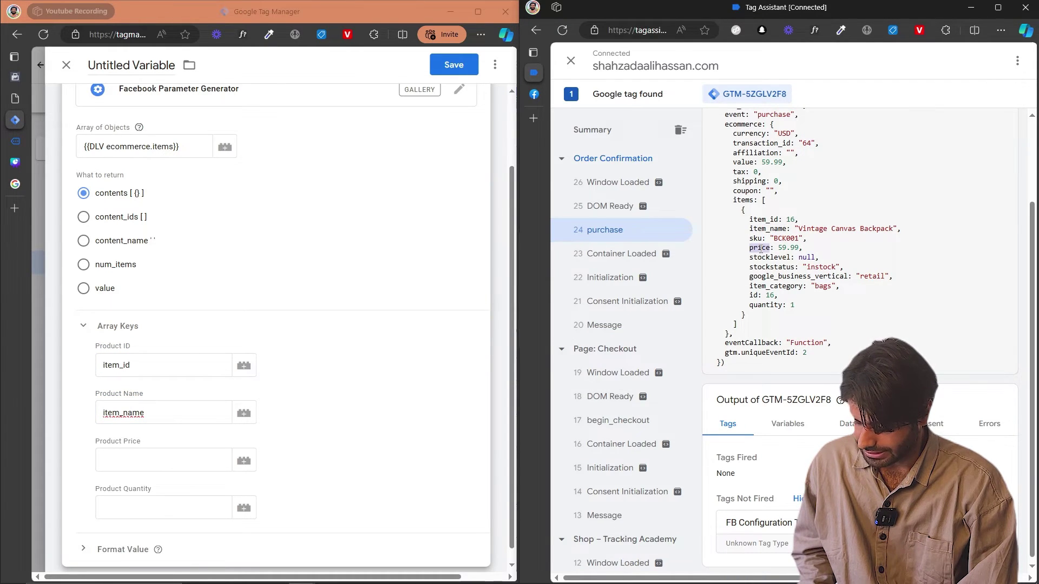
click(162, 460)
key(ctrl+v)
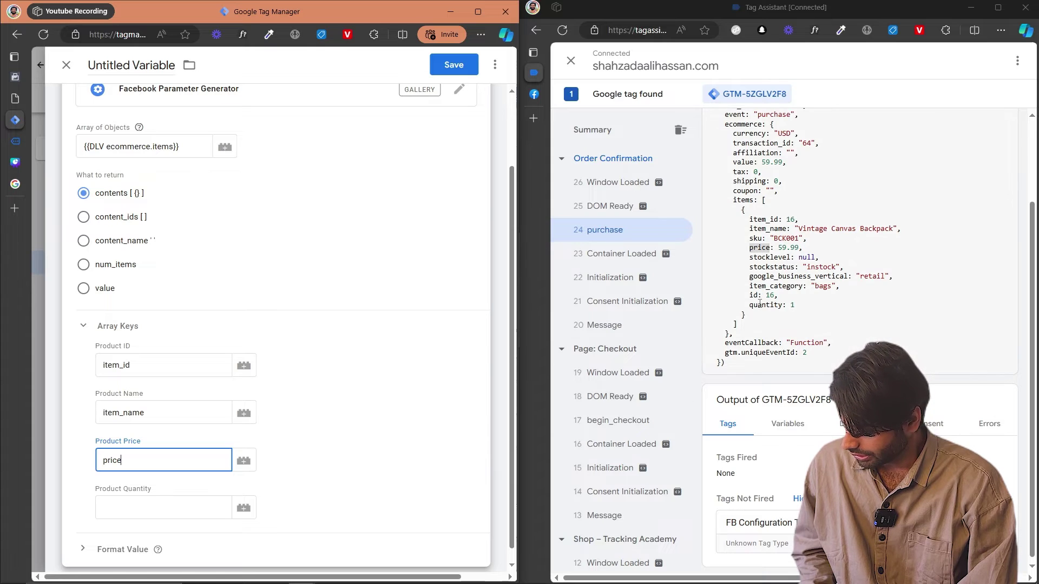
double_click(760, 305)
key(ctrl+c)
click(222, 507)
key(ctrl+v)
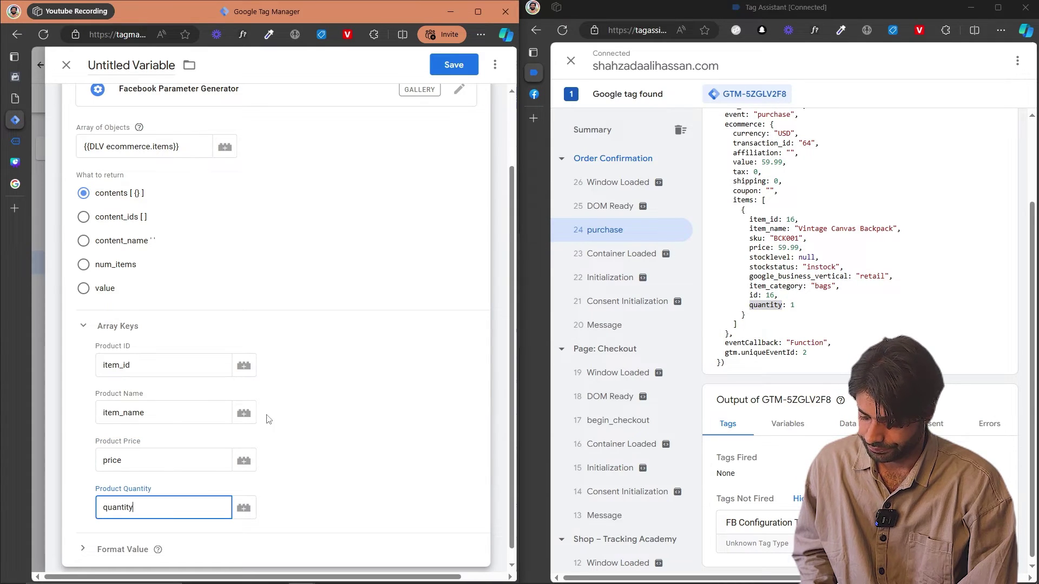
double_click(768, 219)
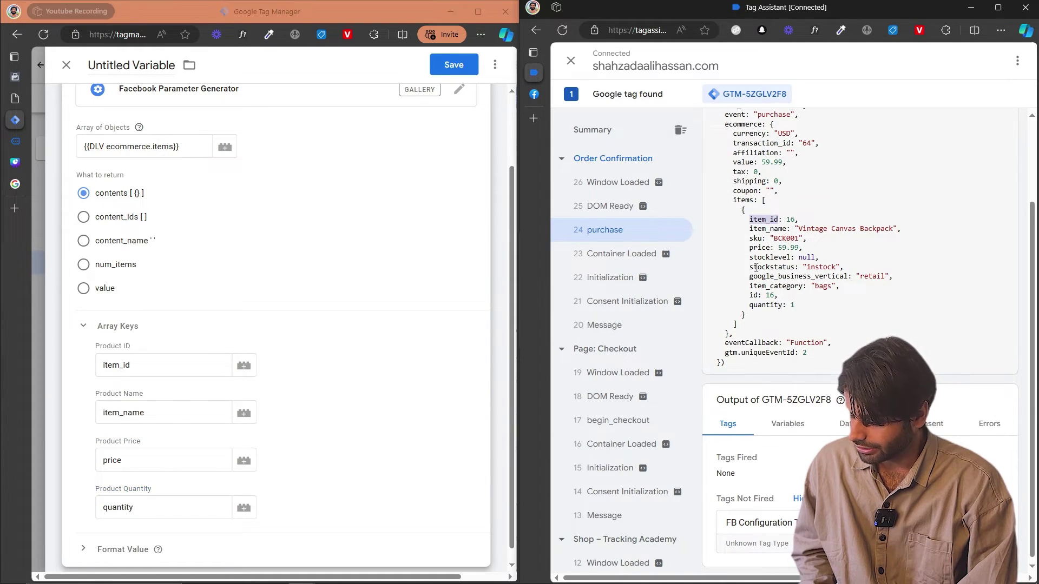
double_click(753, 295)
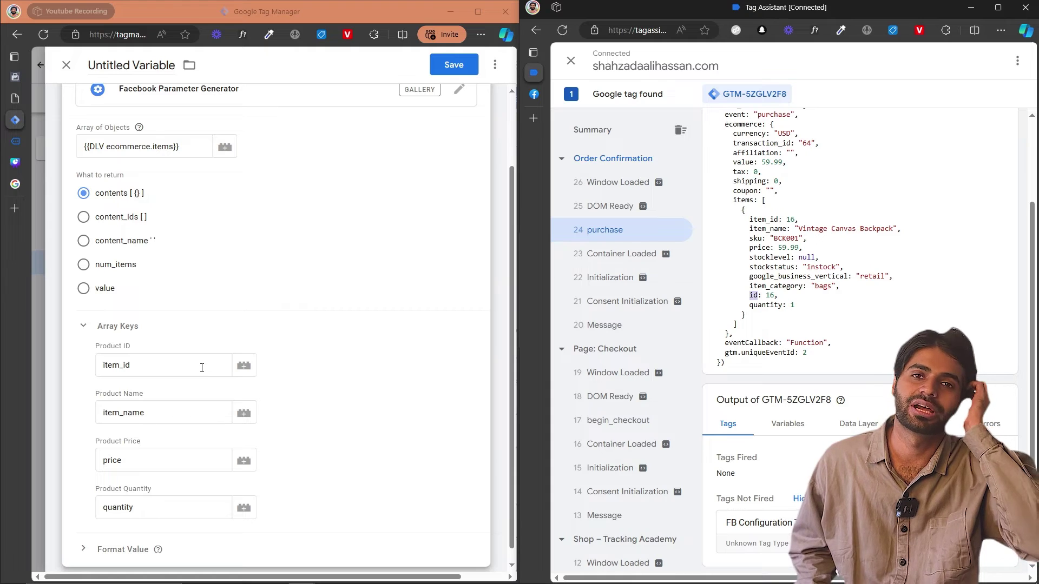
- Name the variable "FPG EI Contents" and save it
scroll(137, 149, up, 2)
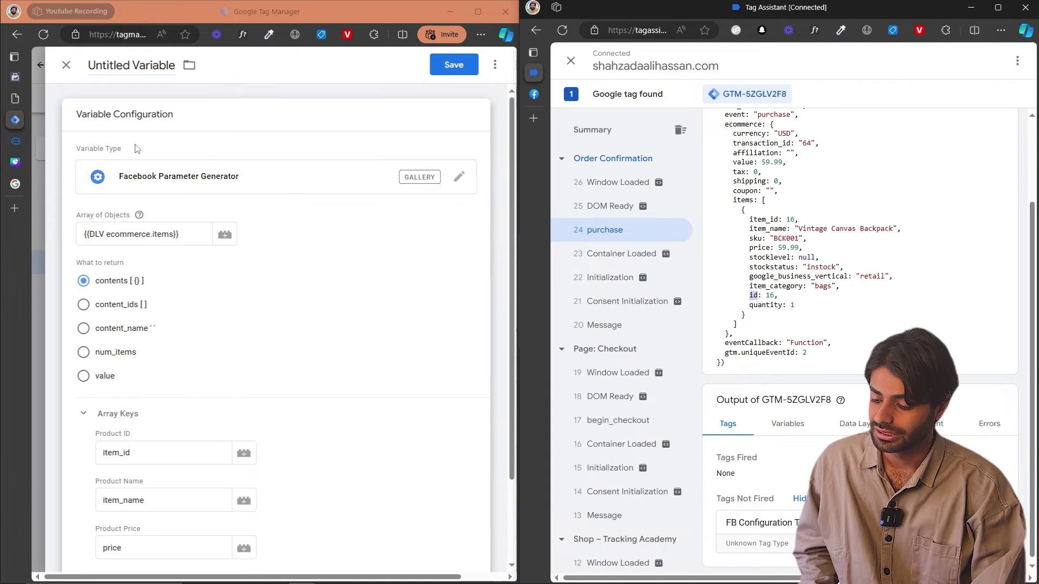
click(139, 57)
text(FPG EI)
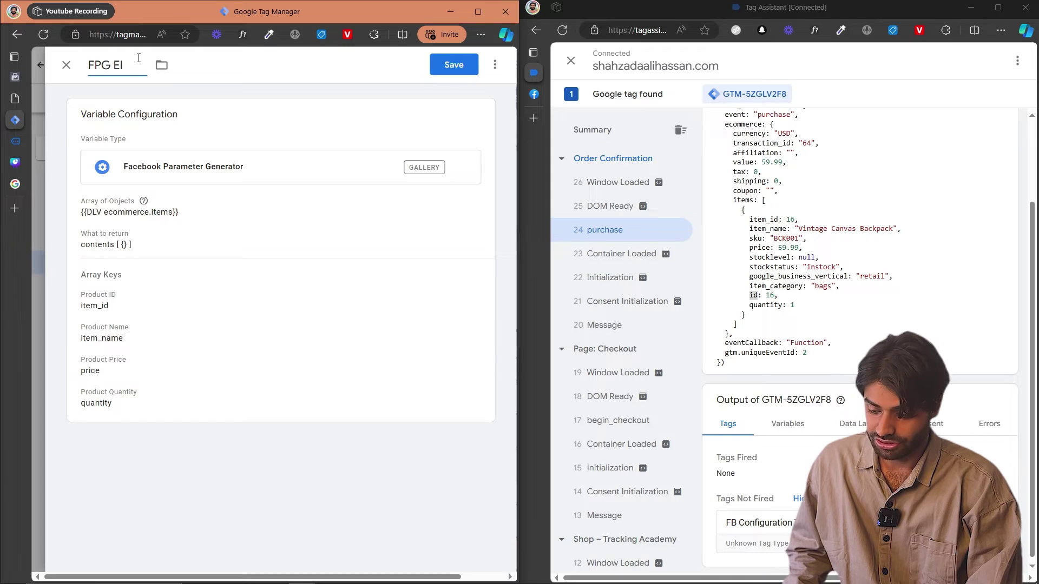
text( Contents)
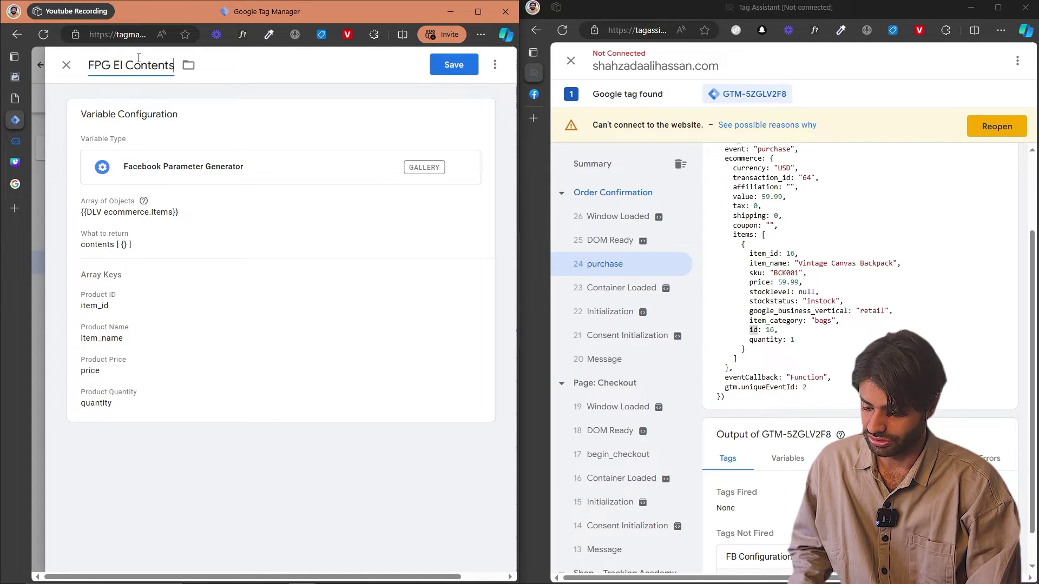
click(454, 65)
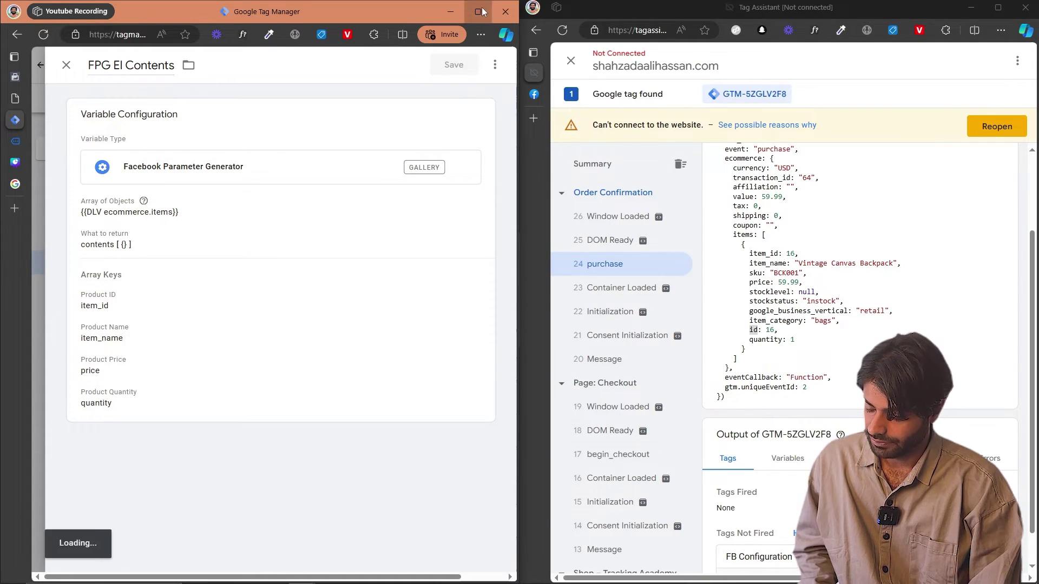
- Maximize the Tag Manager window, reopen the FPG EI Contents variable and make a copy of it
click(478, 12)
scroll(417, 359, down, 1)
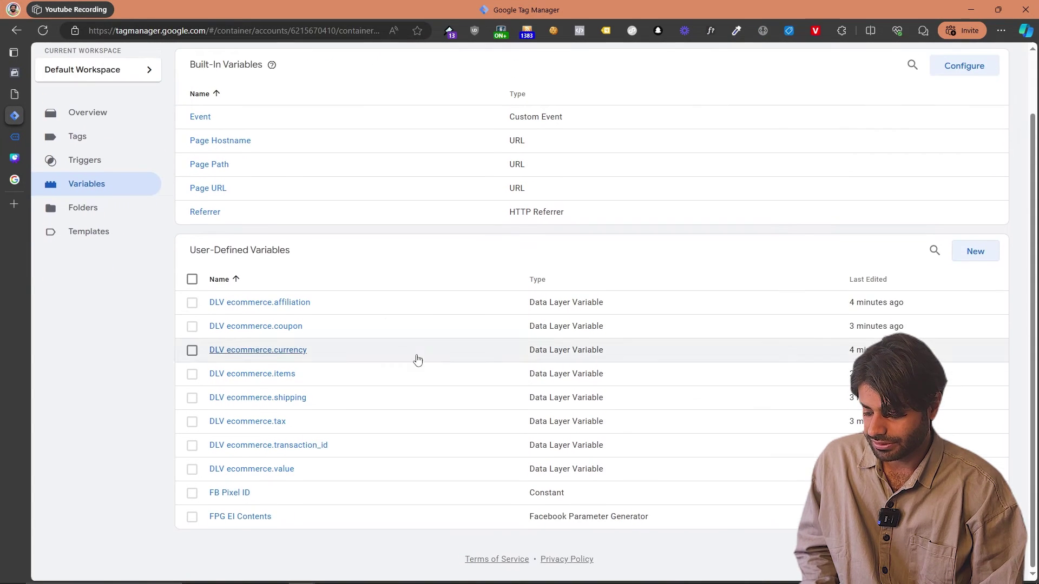
click(232, 522)
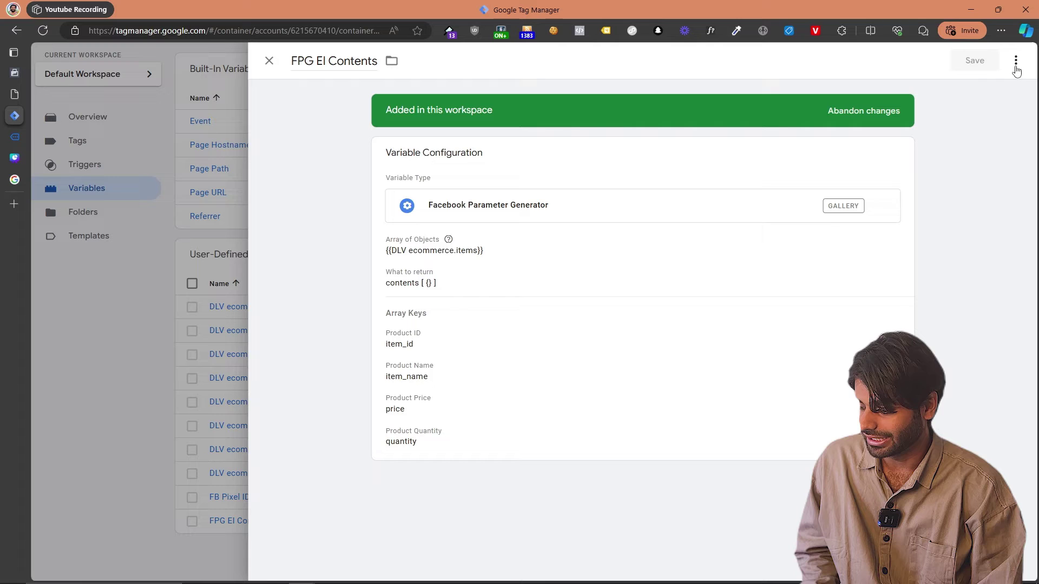
click(1016, 60)
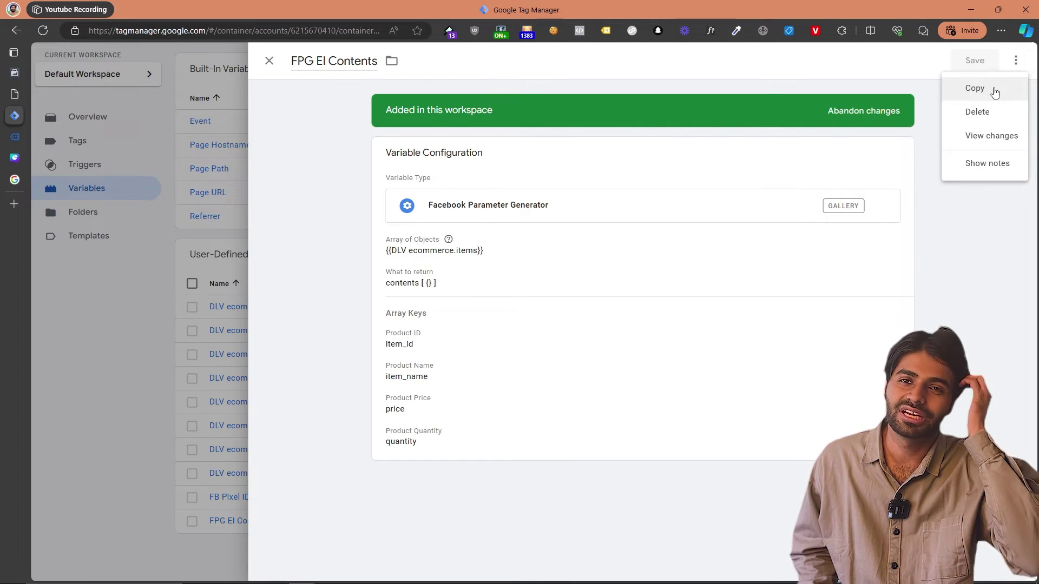
click(995, 91)
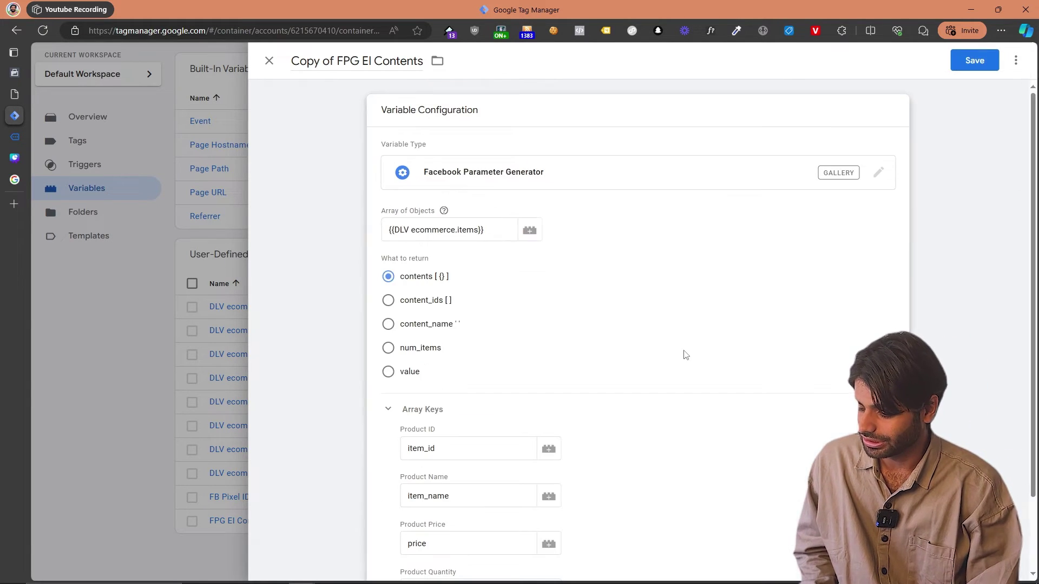
- Set the copied variable to return content_ids [ ], rename it "FPG EI Content IDs" and save it
click(441, 301)
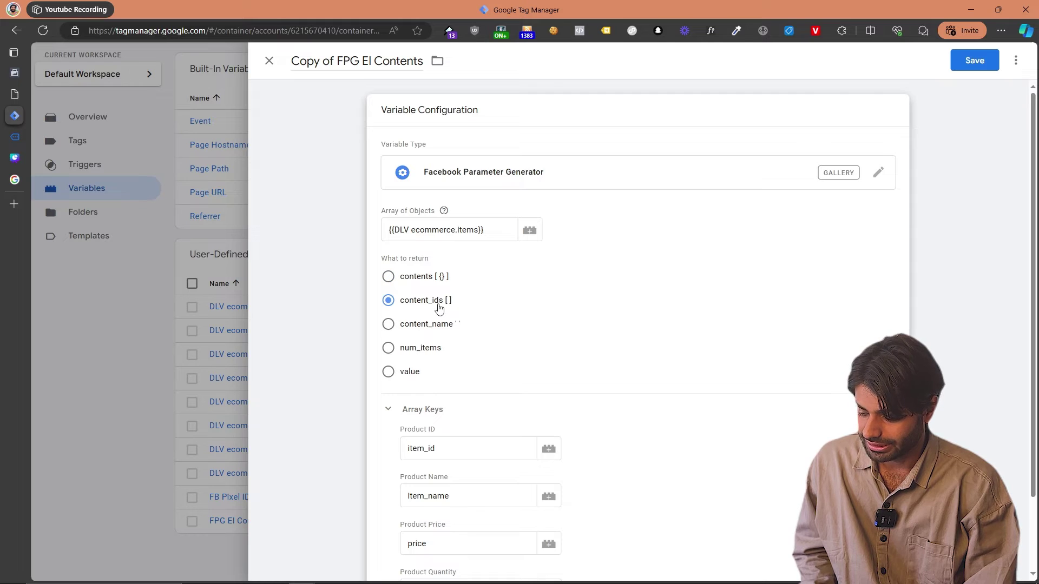
drag(337, 62, 269, 76)
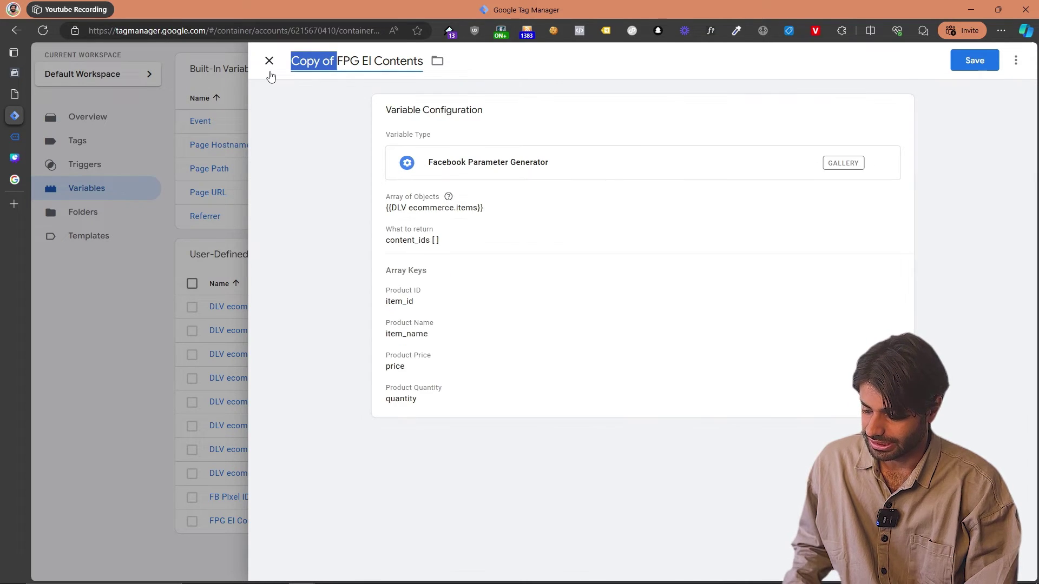
key(BackSpace)
key(End)
key(BackSpace)
text(I)
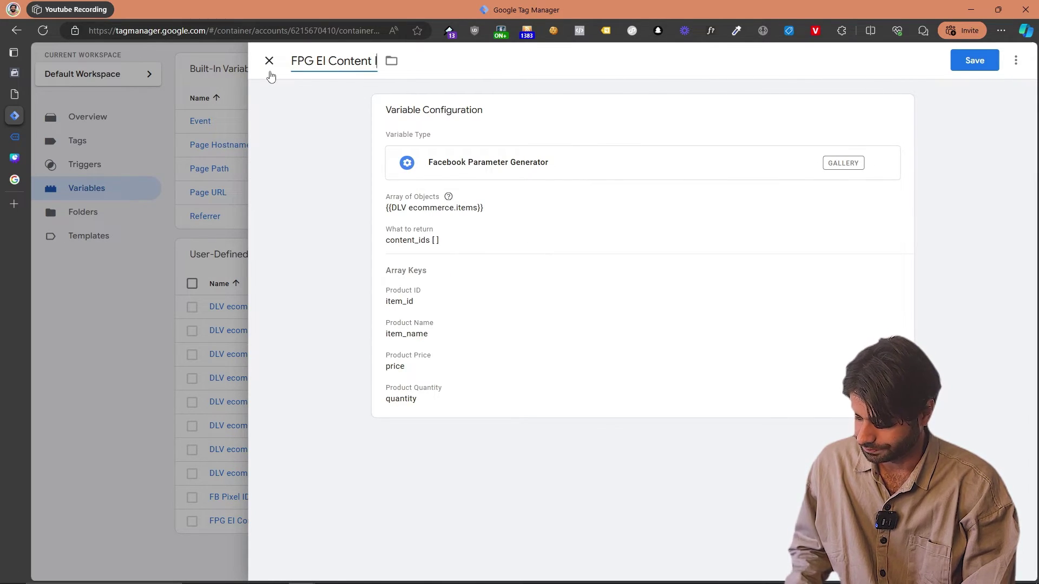
text(Ds)
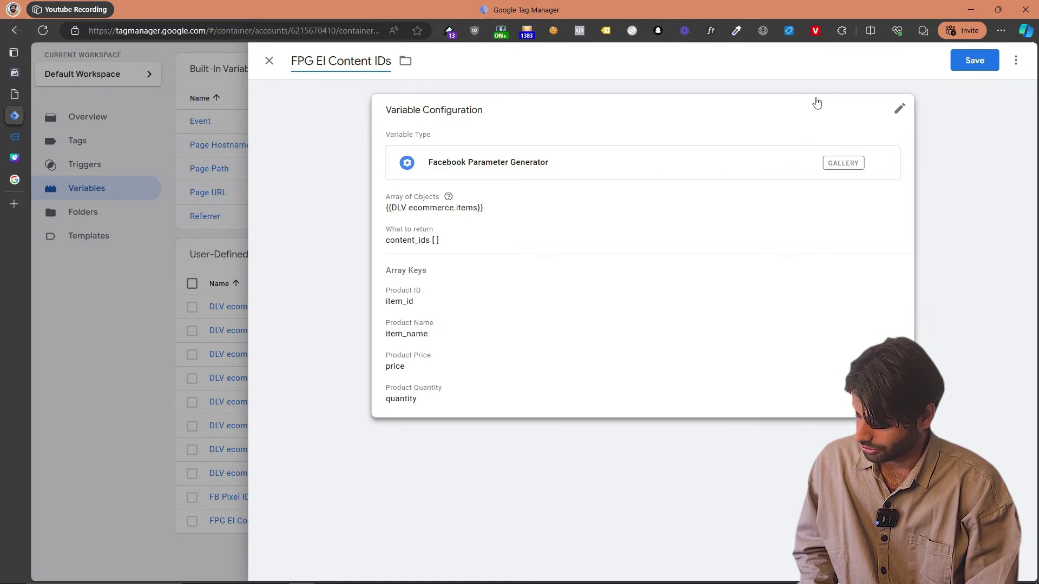
click(964, 61)
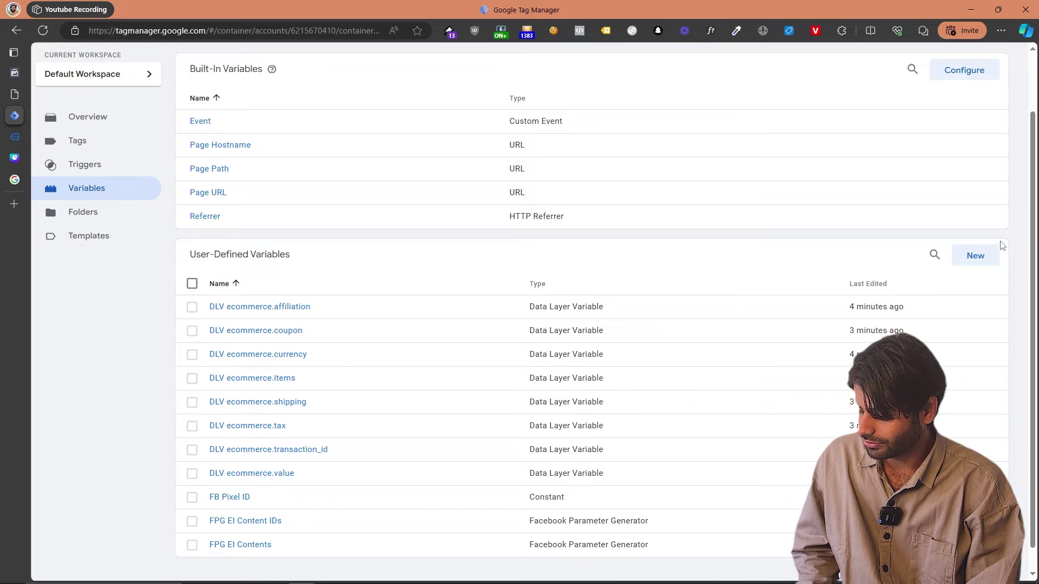
- Start a new Facebook Parameter Generator variable with {{DLV ecommerce.items}} as the Array of Objects and content_name as the return value
click(986, 262)
click(755, 170)
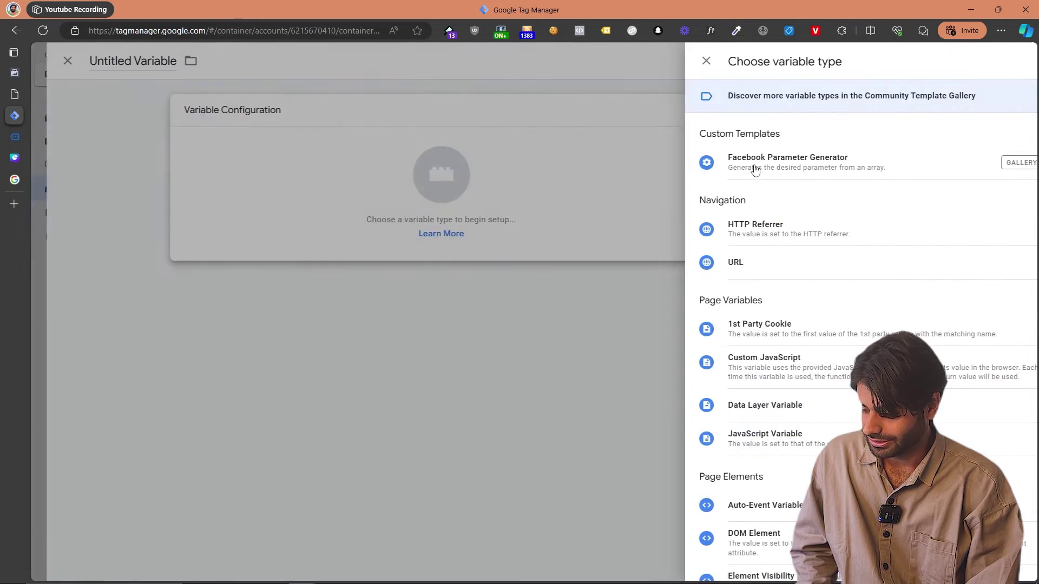
click(756, 169)
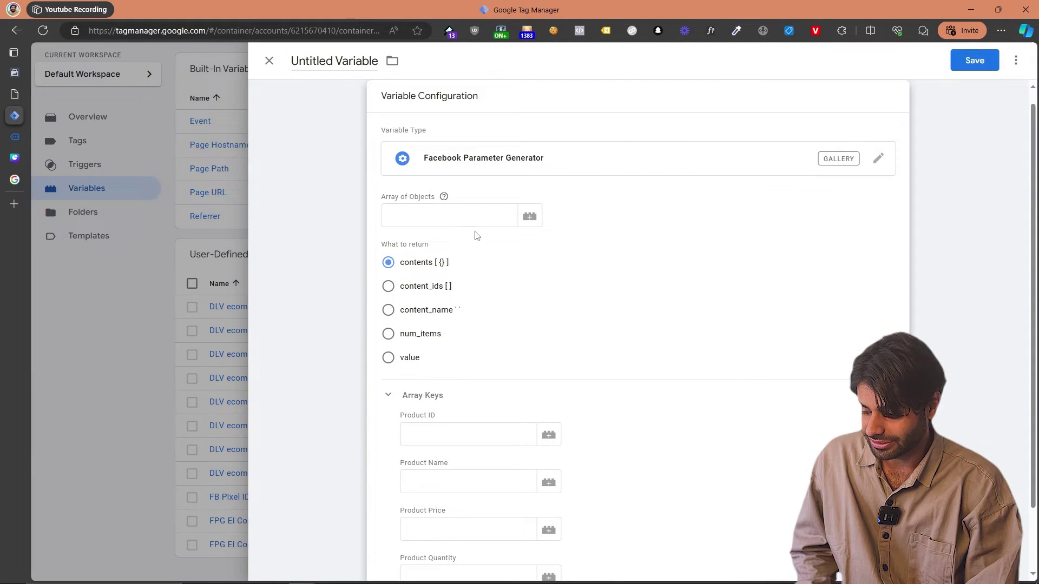
click(460, 216)
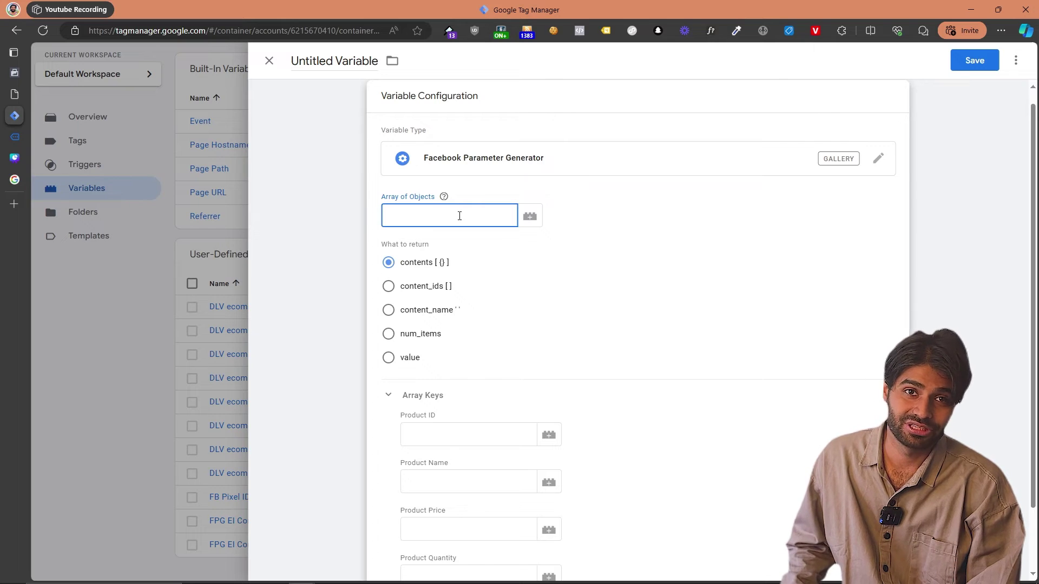
click(530, 216)
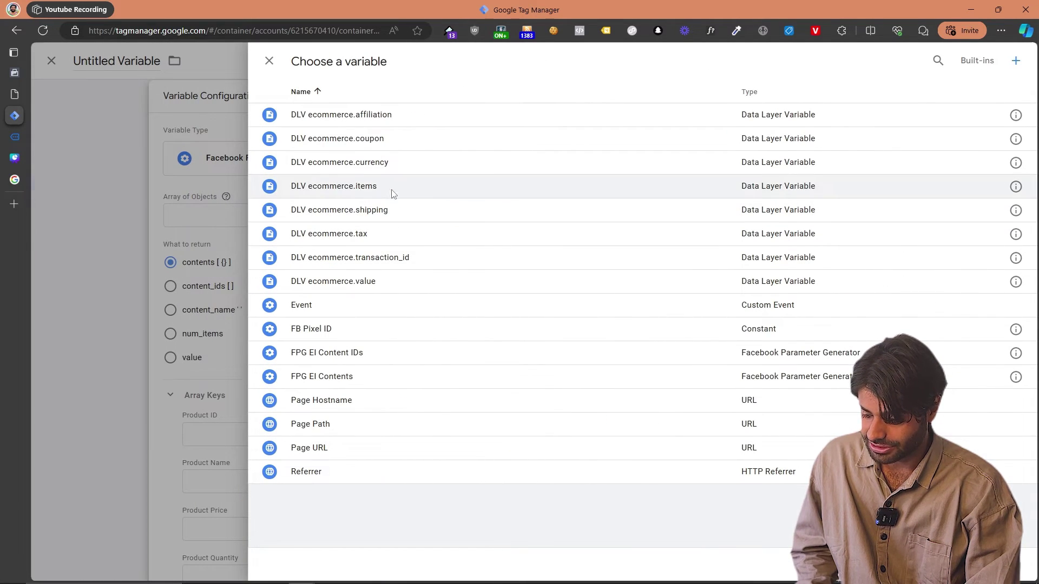
click(389, 189)
click(402, 313)
scroll(401, 313, down, 2)
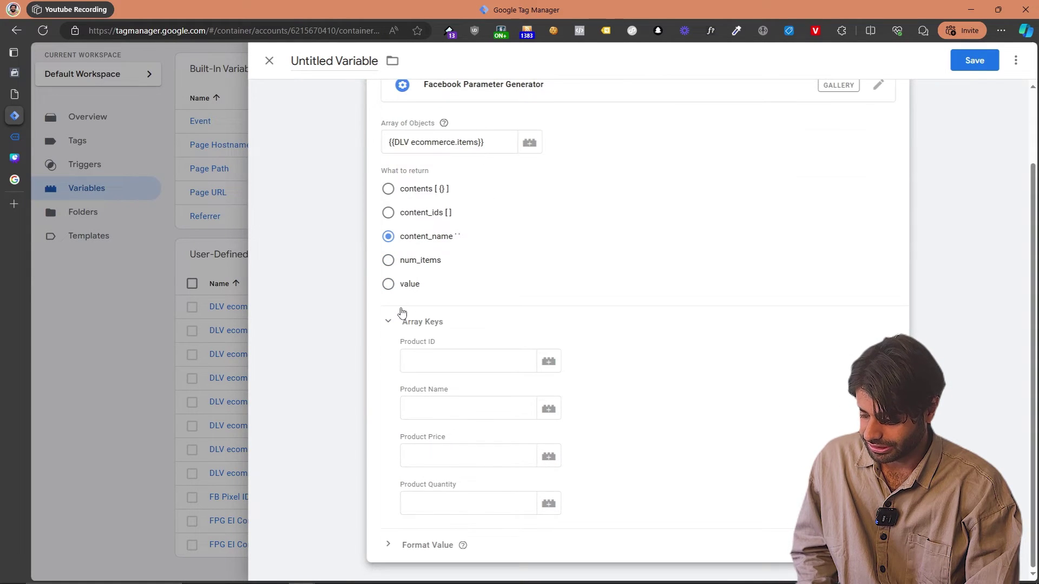
- Map the Product ID array key to item_id and Product Name to item_name, copied from the purchase event in Tag Assistant
click(467, 367)
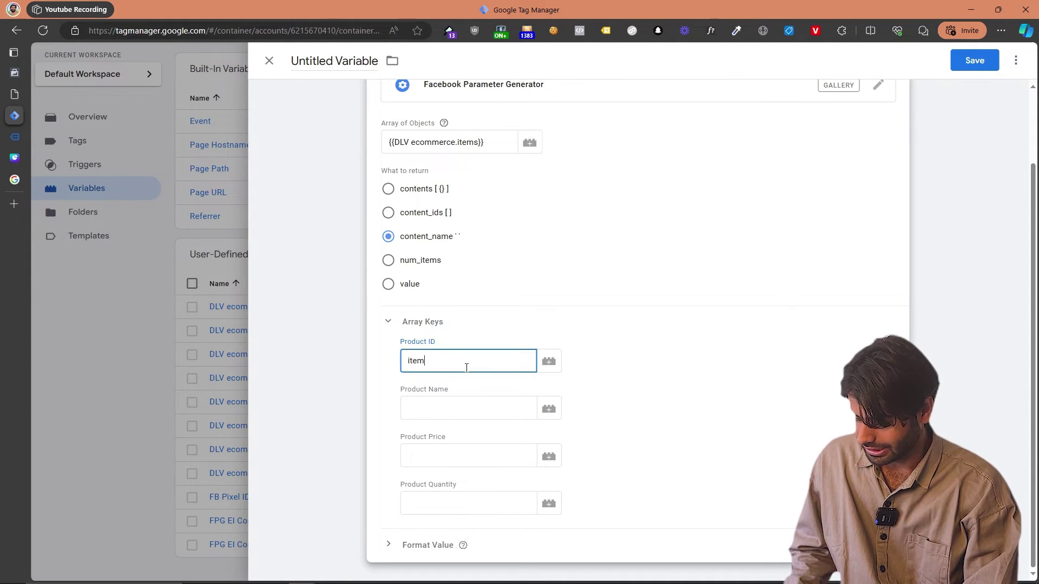
key(super+Left)
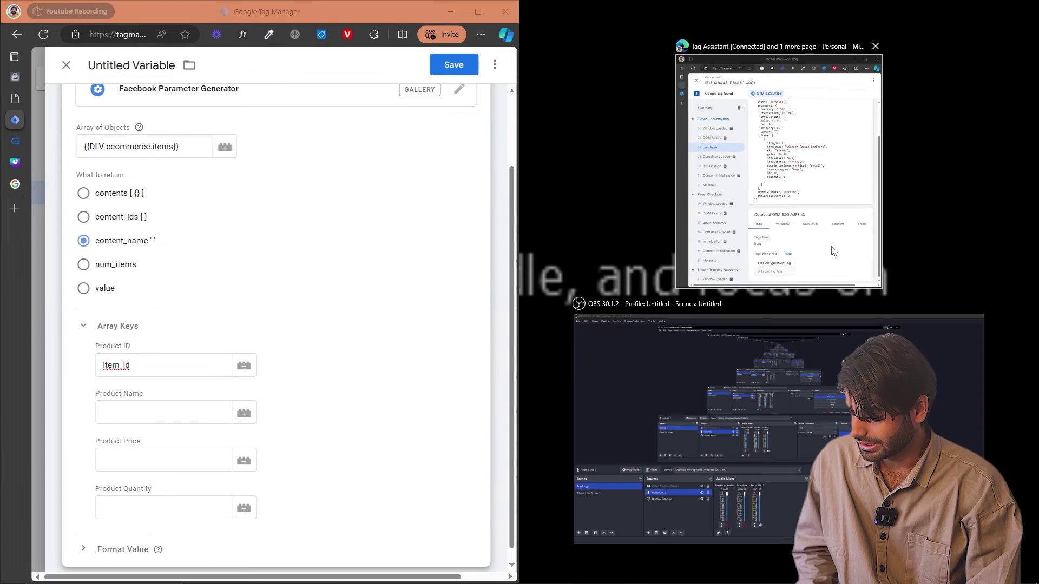
click(833, 251)
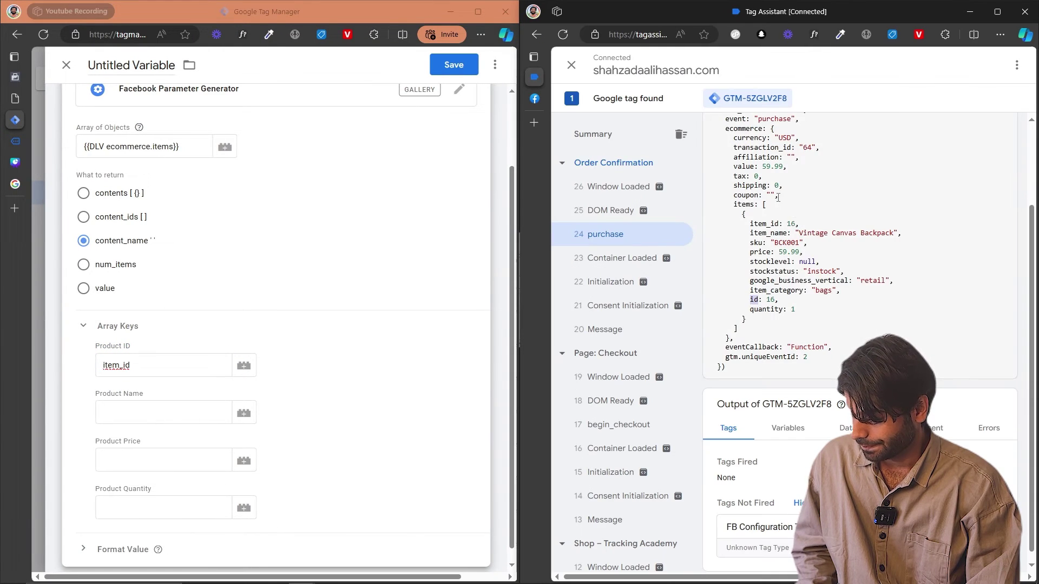
scroll(778, 198, up, 3)
double_click(777, 323)
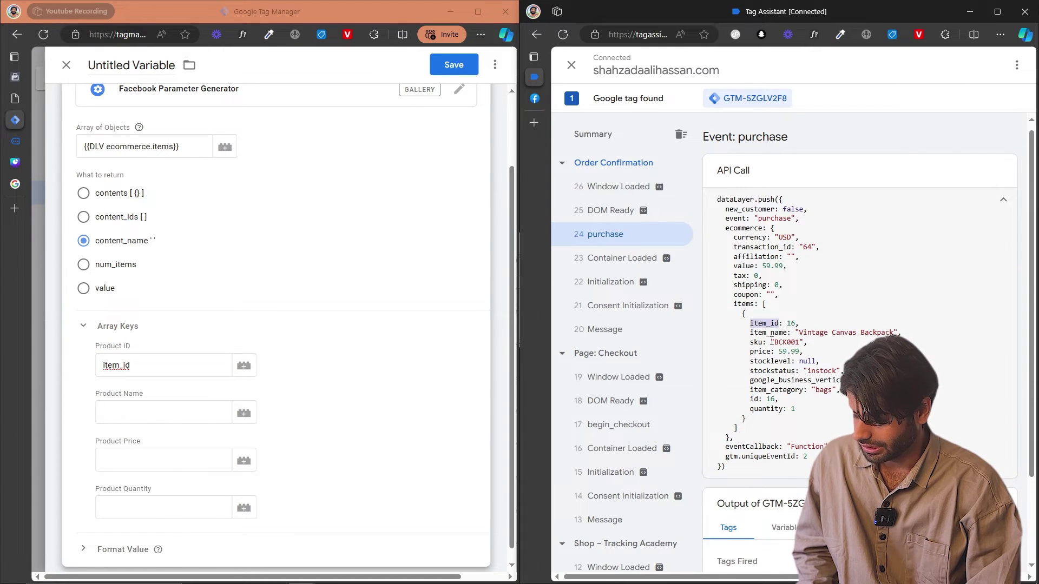
double_click(769, 333)
key(ctrl+c)
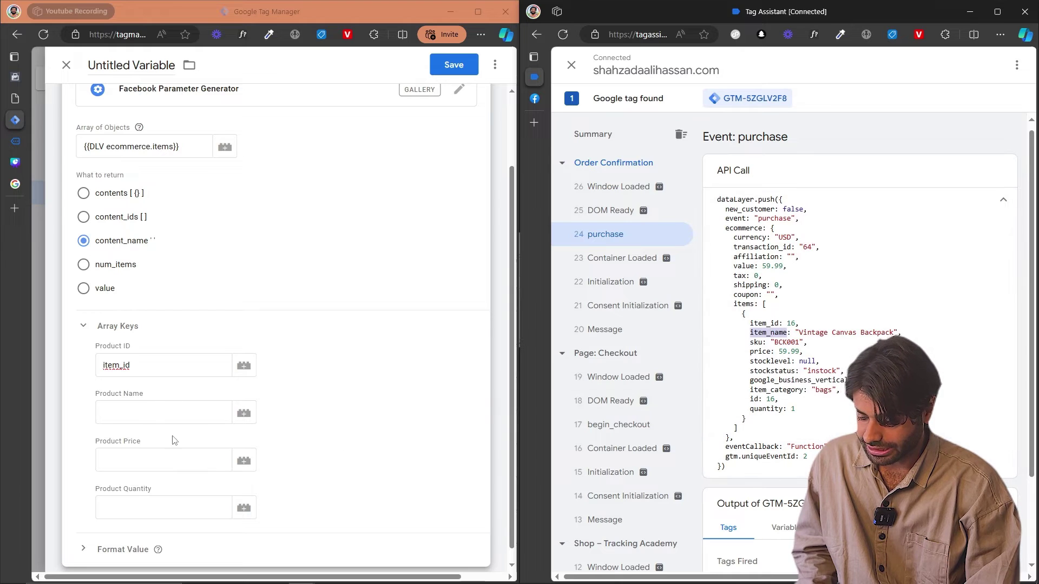
click(152, 417)
key(ctrl+v)
- Set the Product Price array key to price and the Product Quantity array key to quantity
click(177, 461)
text(pri)
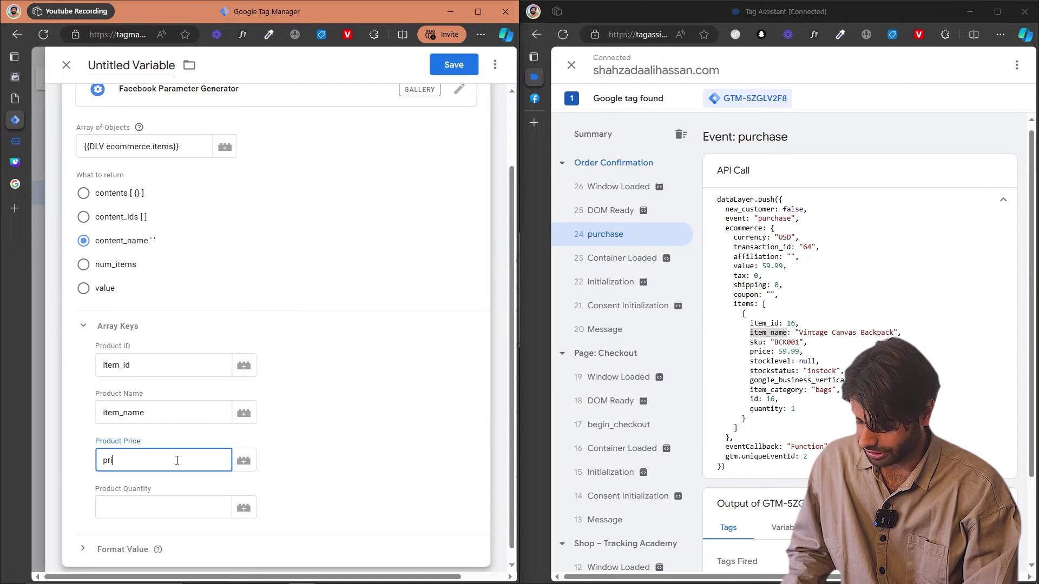
text(ce)
key(Tab)
text(quan)
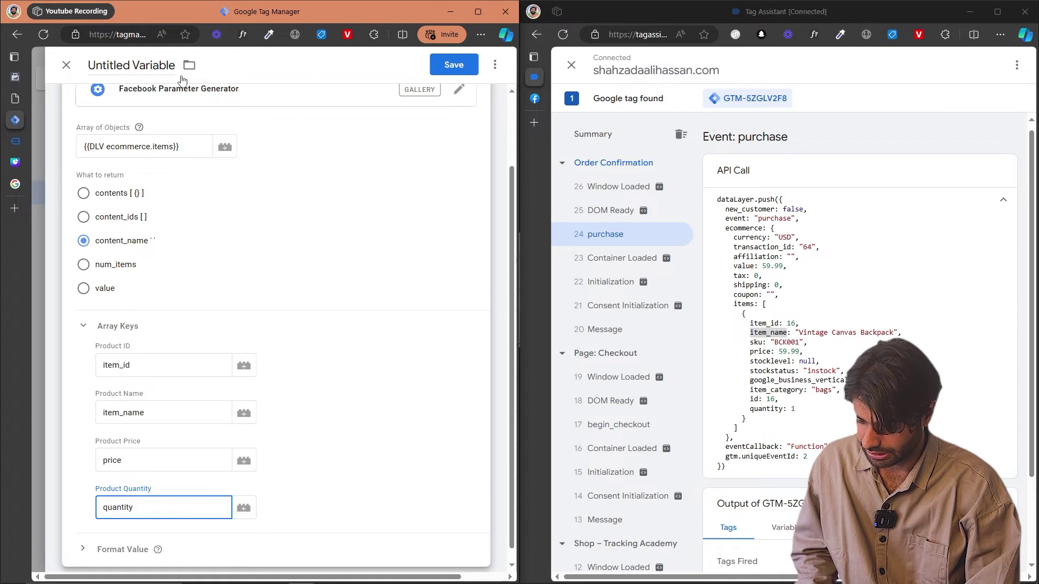
- Name the variable "FPG EI Content Name" and save it
click(157, 67)
text(FPG)
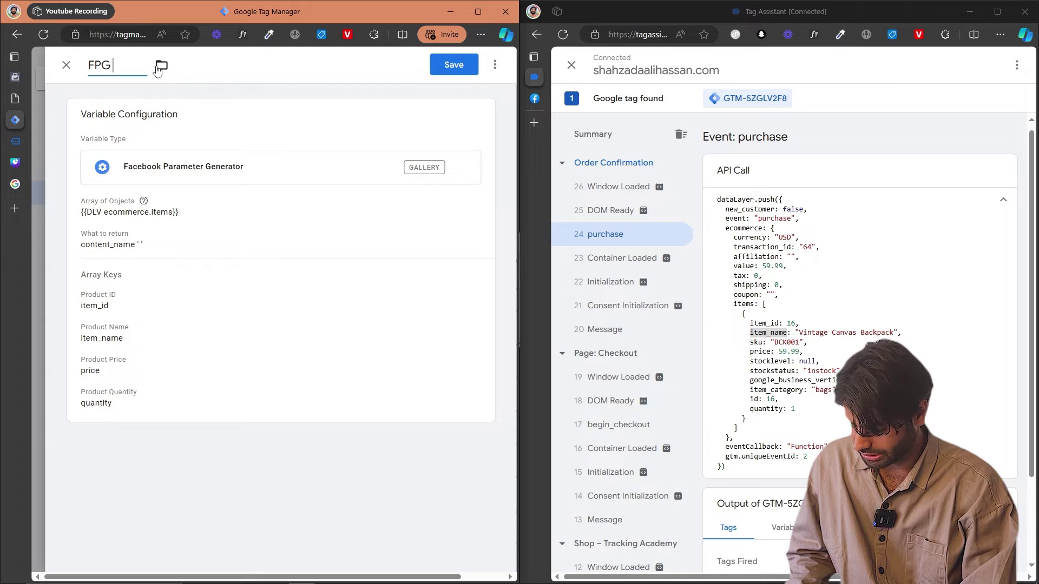
text( EI Content Name)
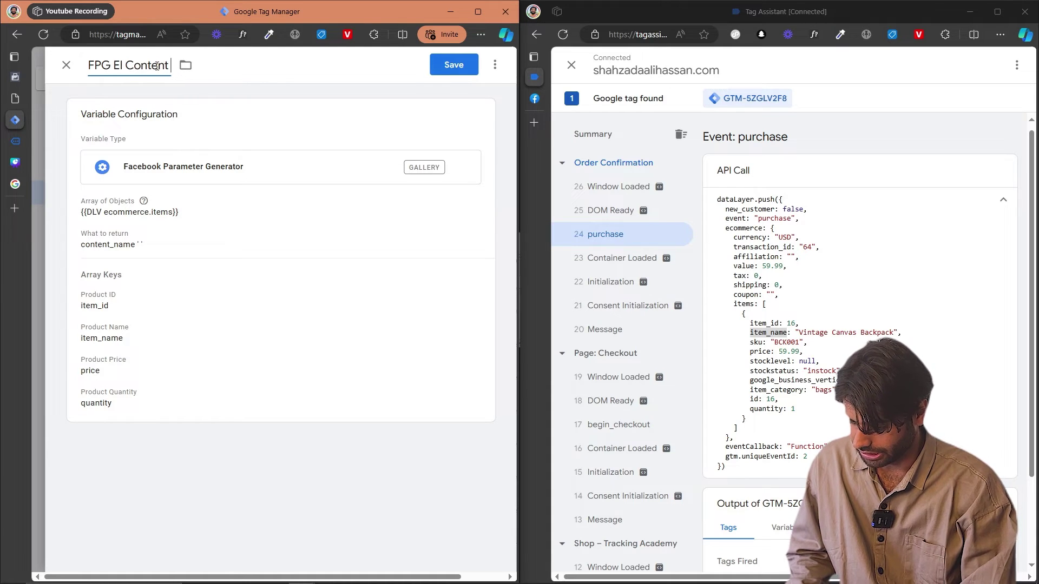
click(454, 65)
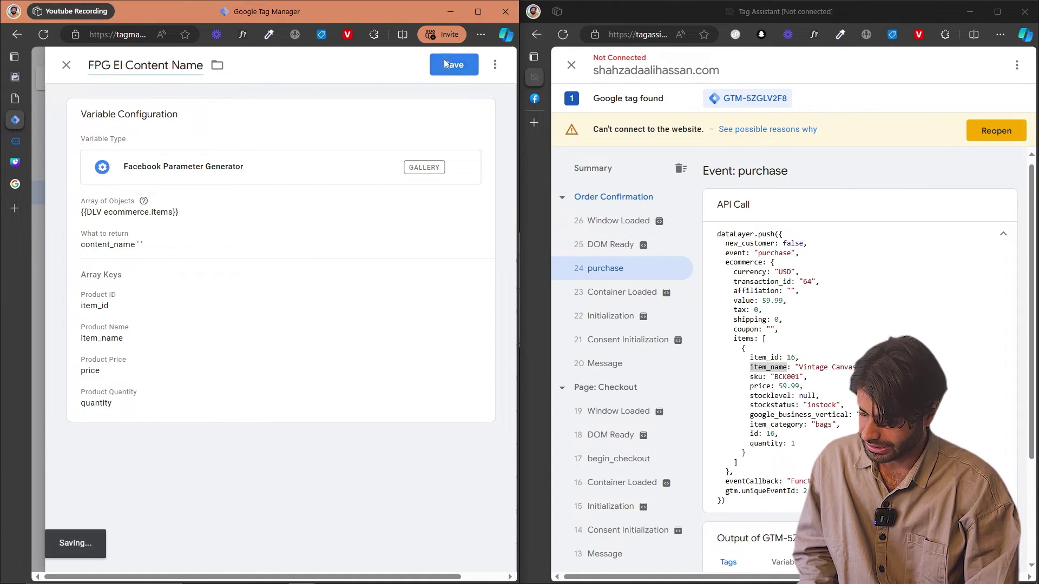
- Maximize the Tag Manager window, open the FPG EI Content Name variable and make a copy of it
double_click(472, 12)
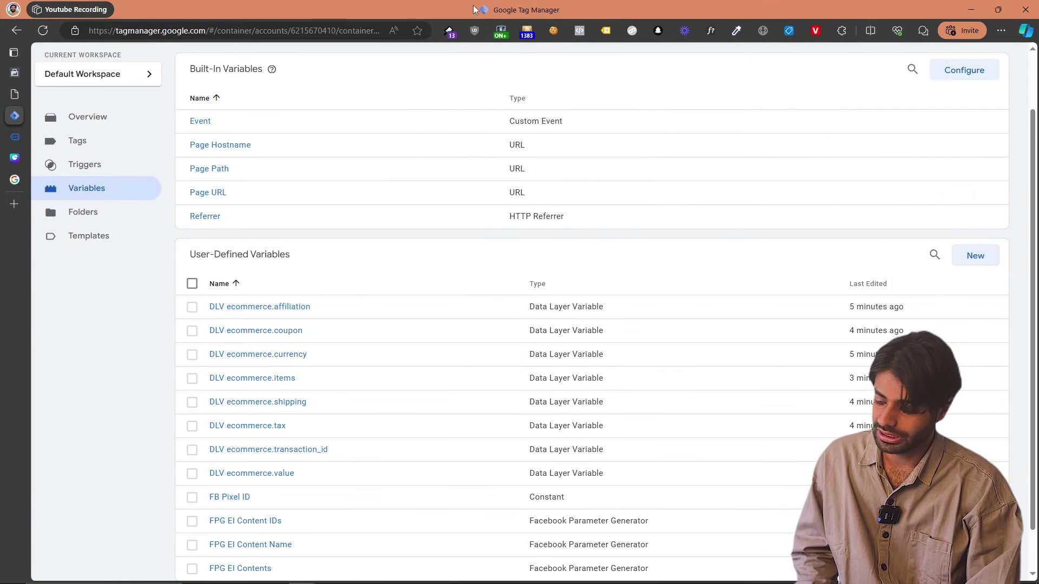
scroll(287, 500, down, 1)
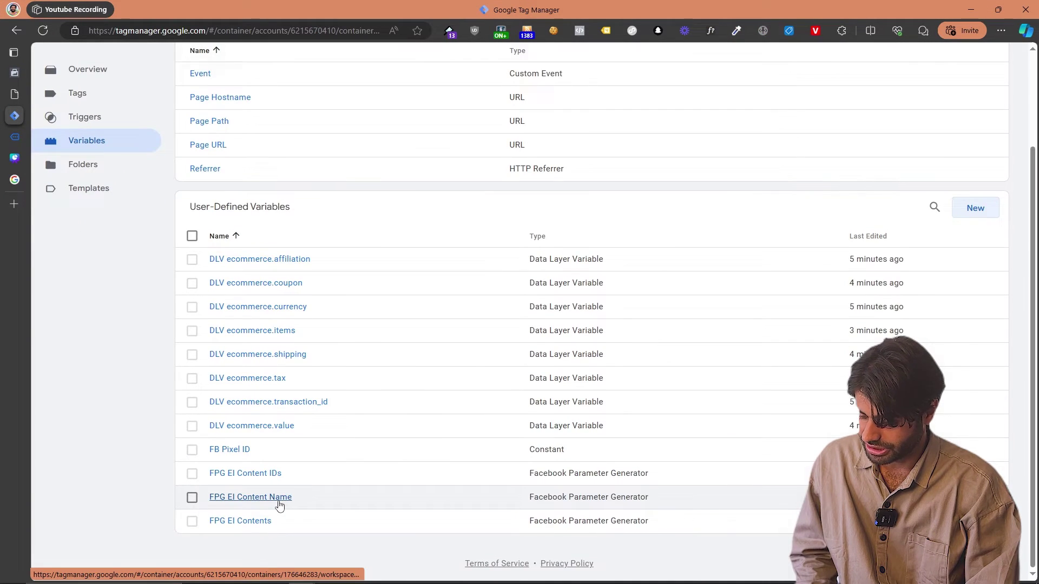
click(279, 503)
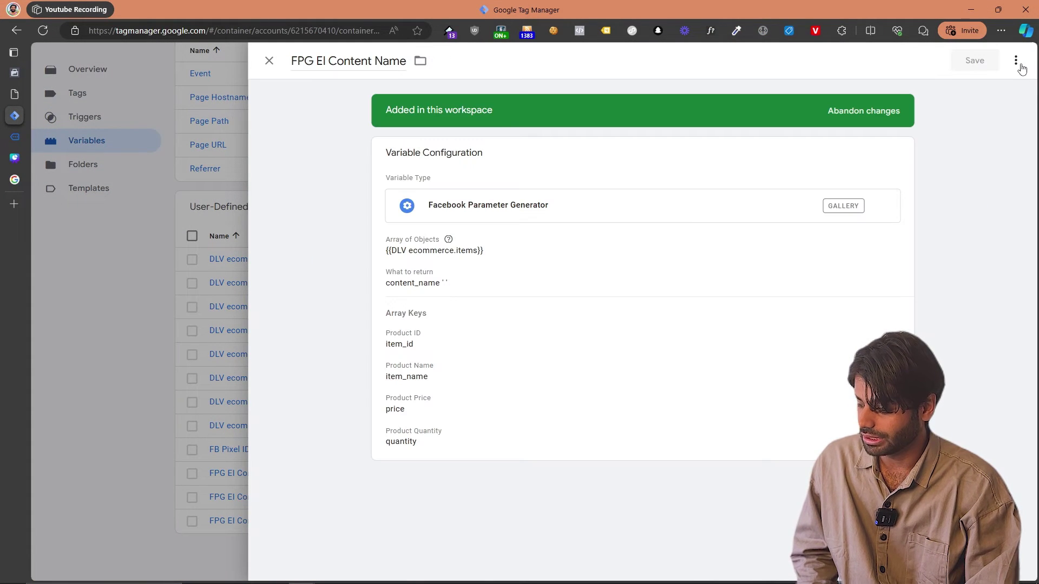
click(1016, 60)
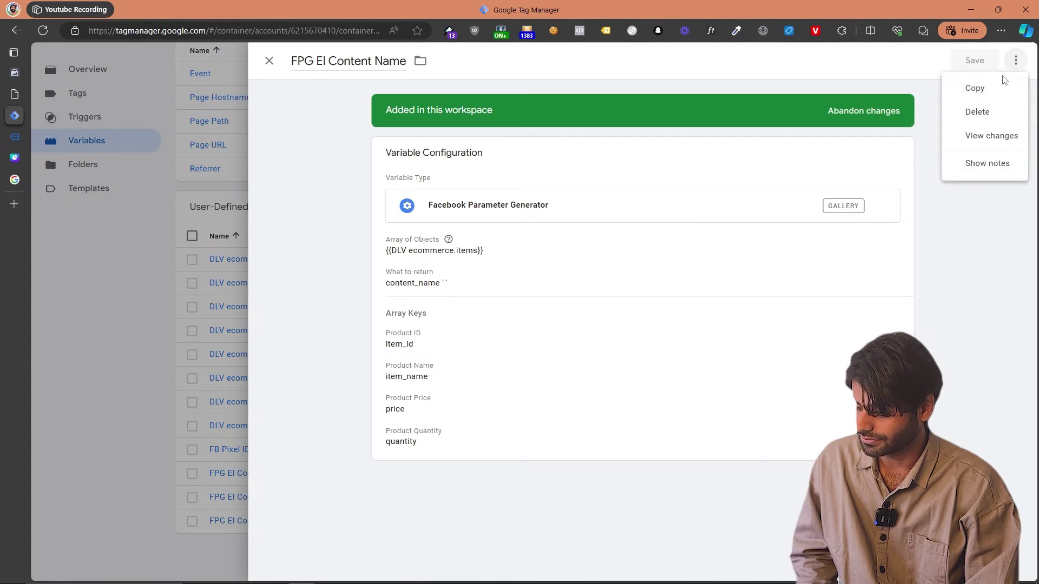
click(1003, 86)
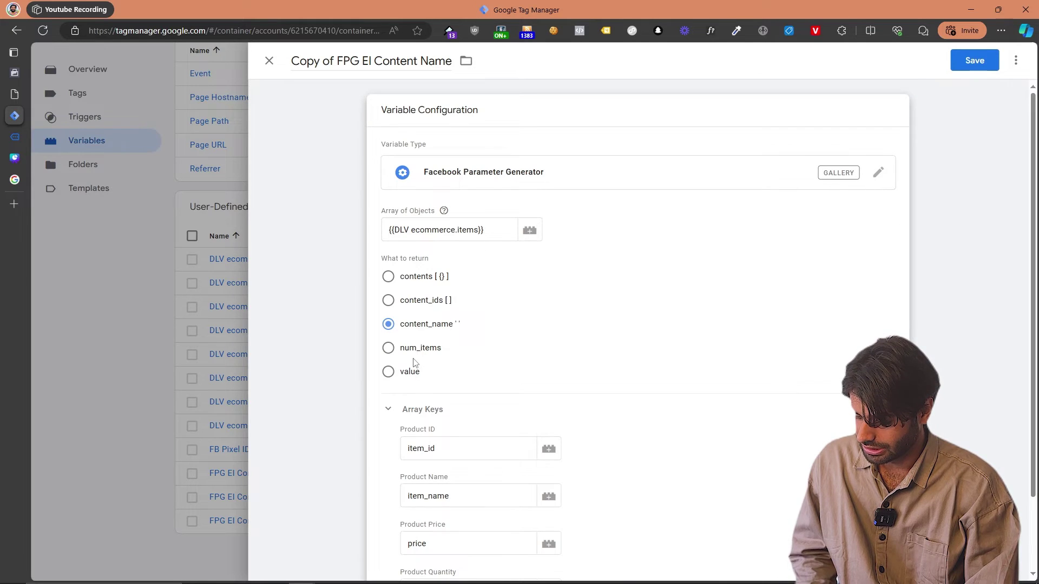
- Set the copied variable to return num_items, rename it "FPG EI Num Items" and save it
click(414, 350)
drag(330, 67, 254, 82)
key(BackSpace)
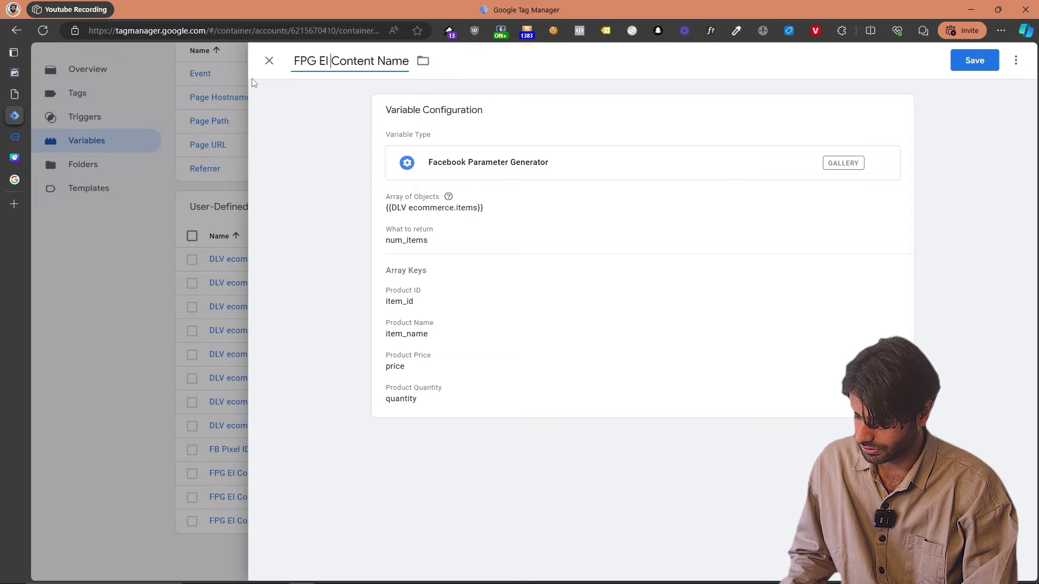
key(ctrl+Delete)
key(ctrl+Delete)
text(Num Item)
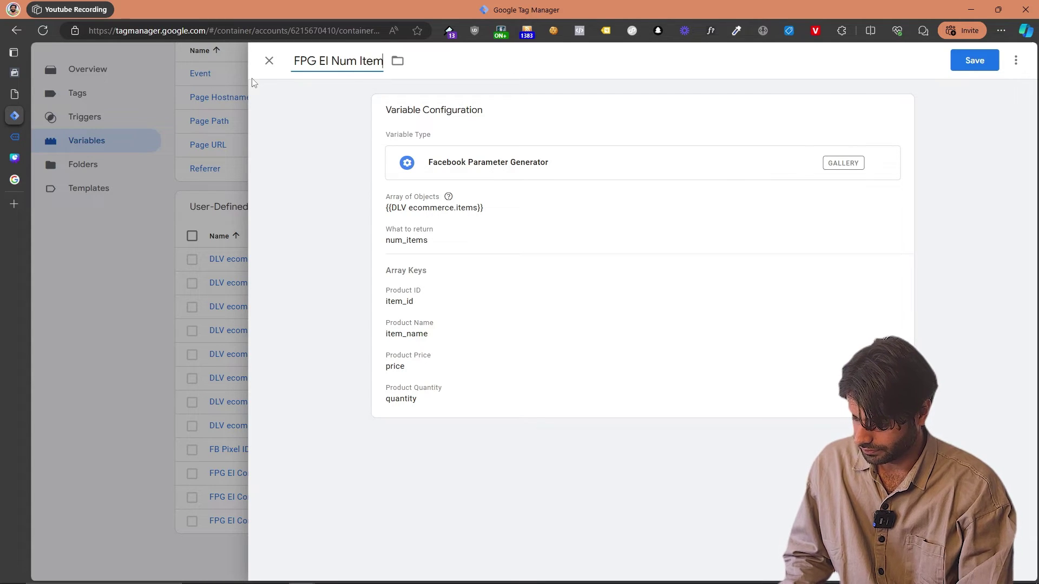
text(s)
click(984, 57)
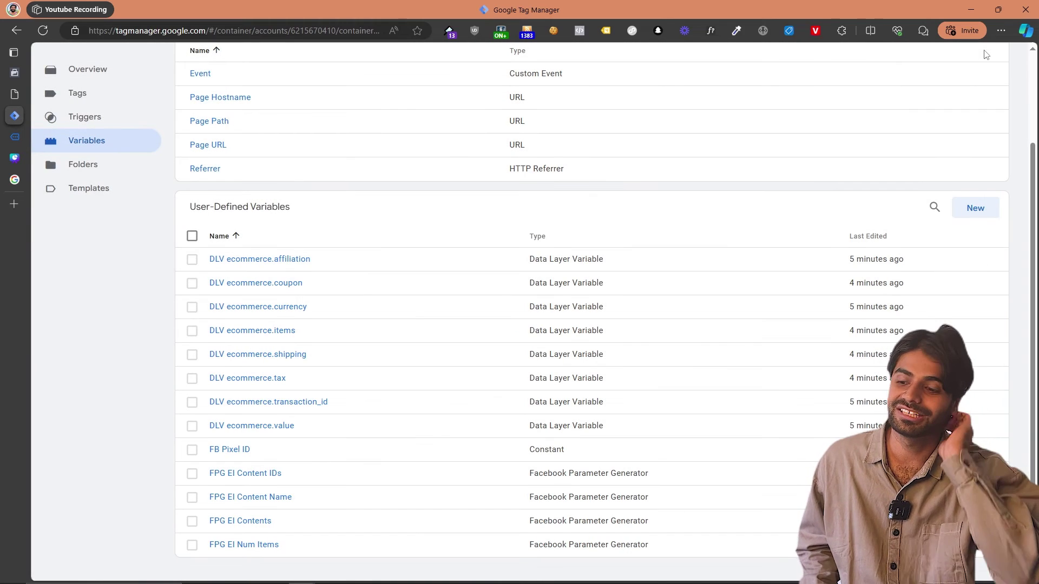
- Start a new tag and open its trigger selection
click(87, 92)
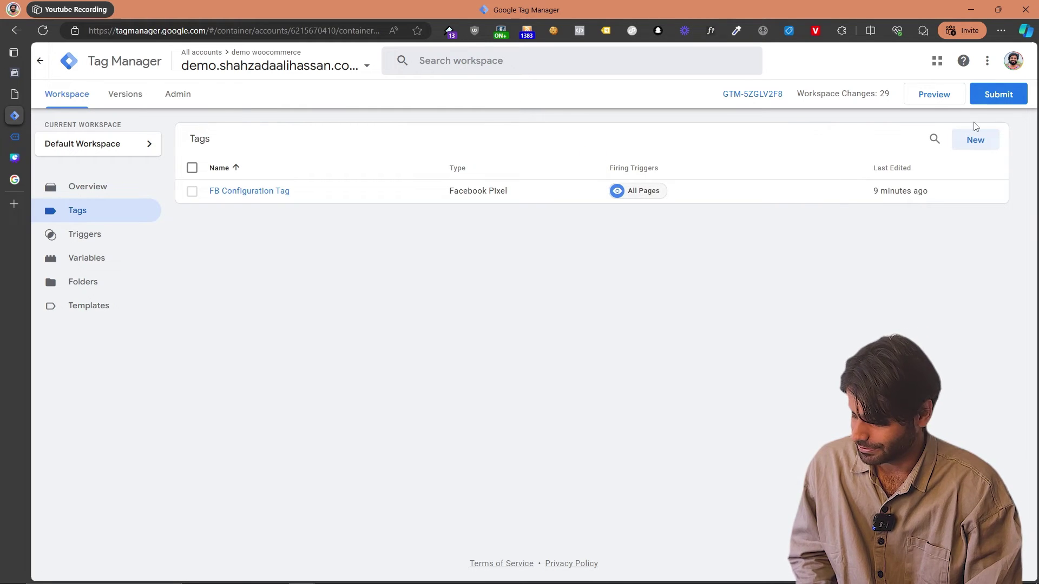
click(979, 142)
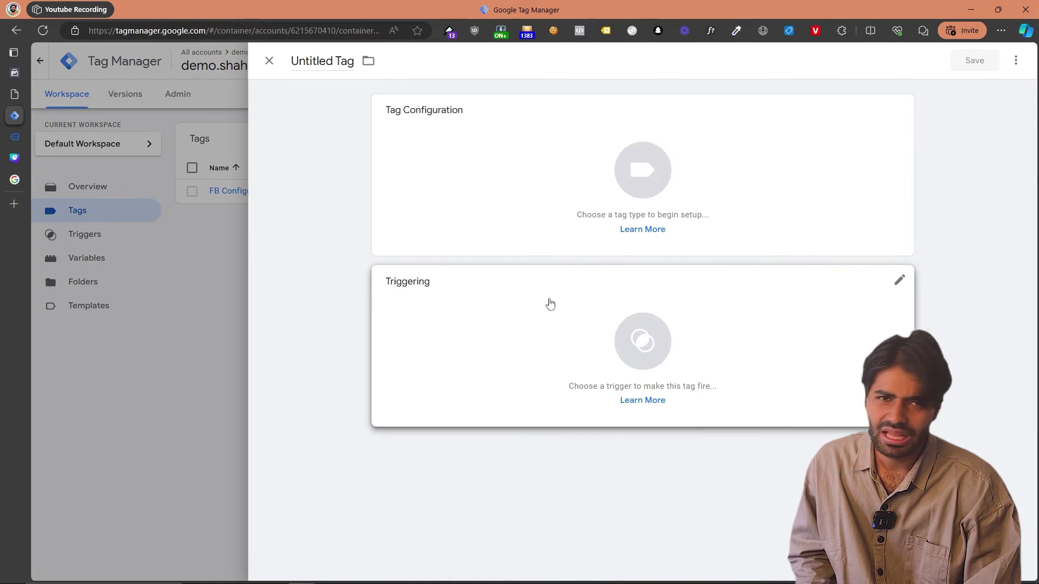
click(550, 304)
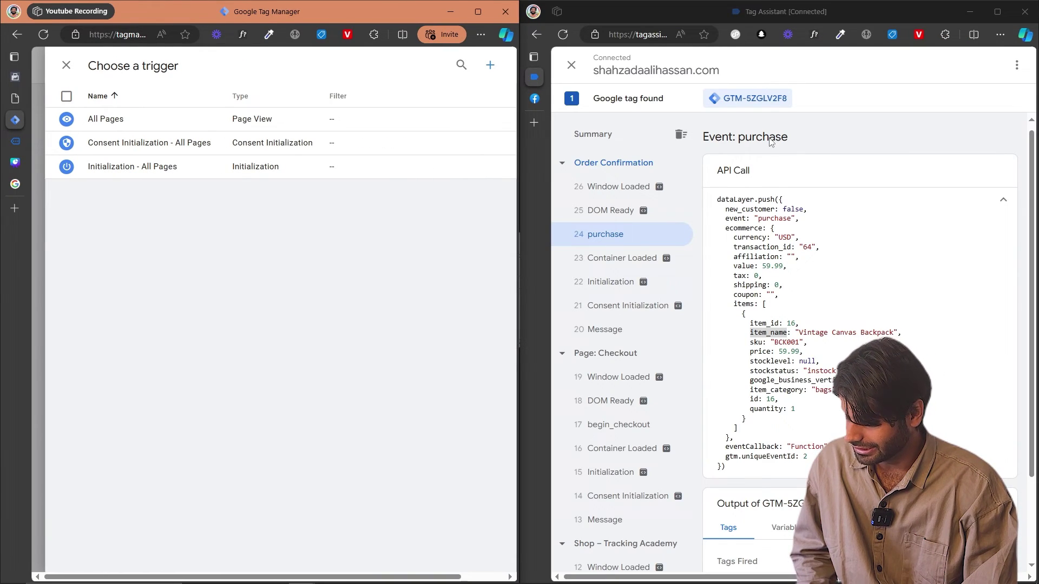
- Create a Custom Event trigger with the event name purchase, copied from the Tag Assistant event
double_click(771, 138)
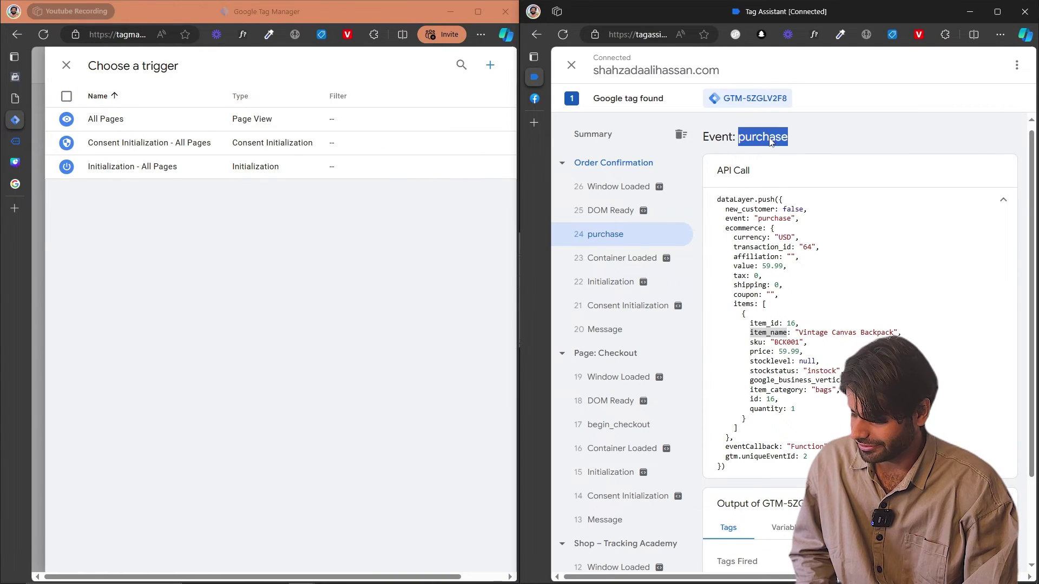
right_click(768, 138)
click(780, 148)
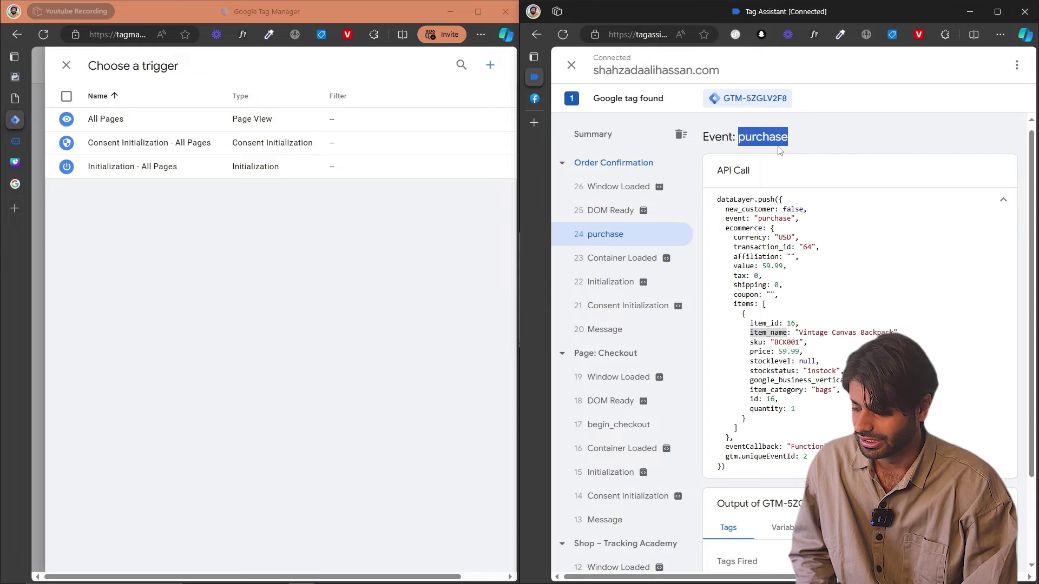
click(489, 65)
click(302, 178)
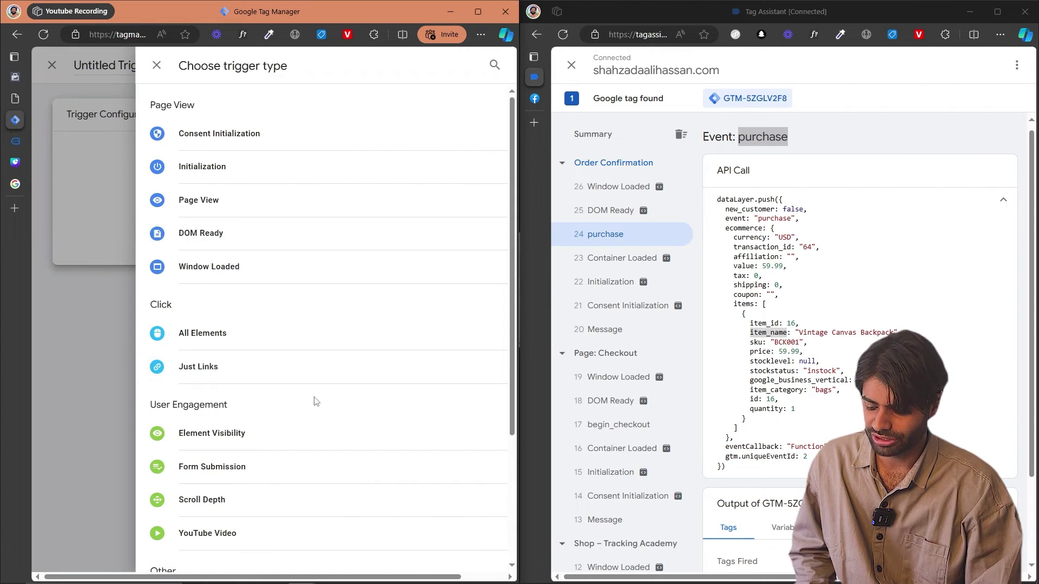
scroll(316, 401, down, 3)
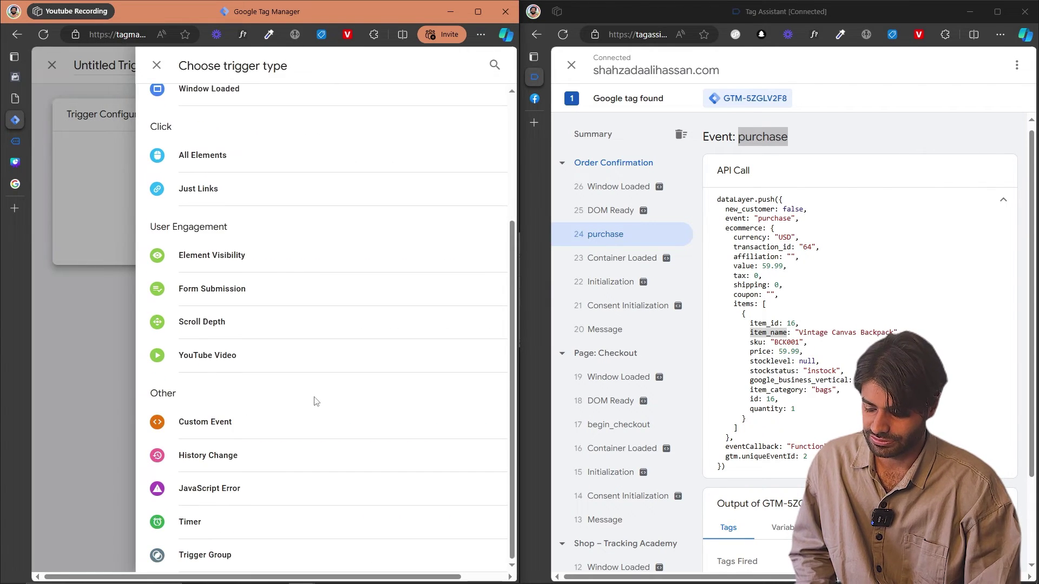
click(267, 419)
click(162, 233)
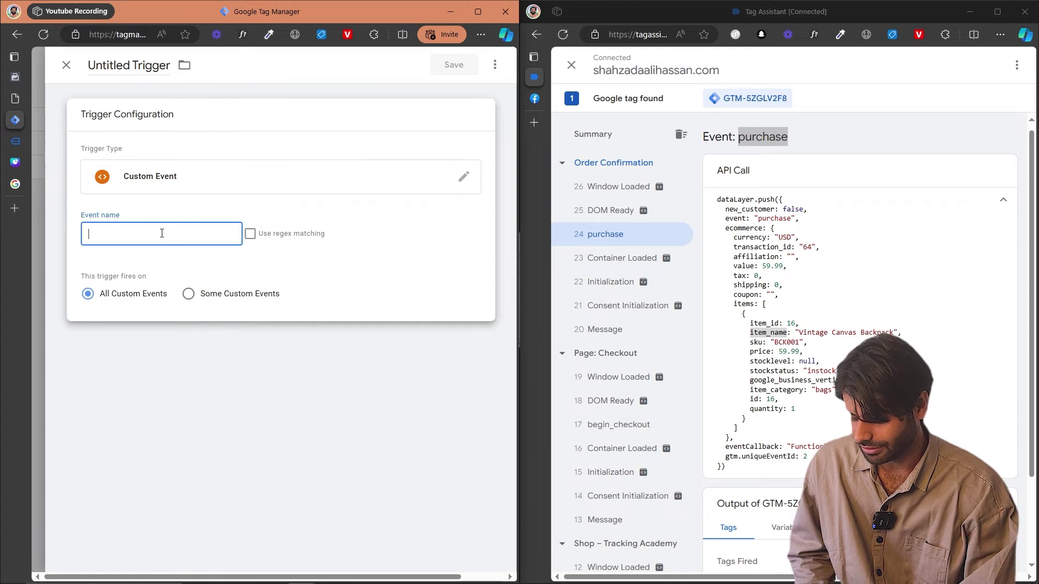
key(ctrl+v)
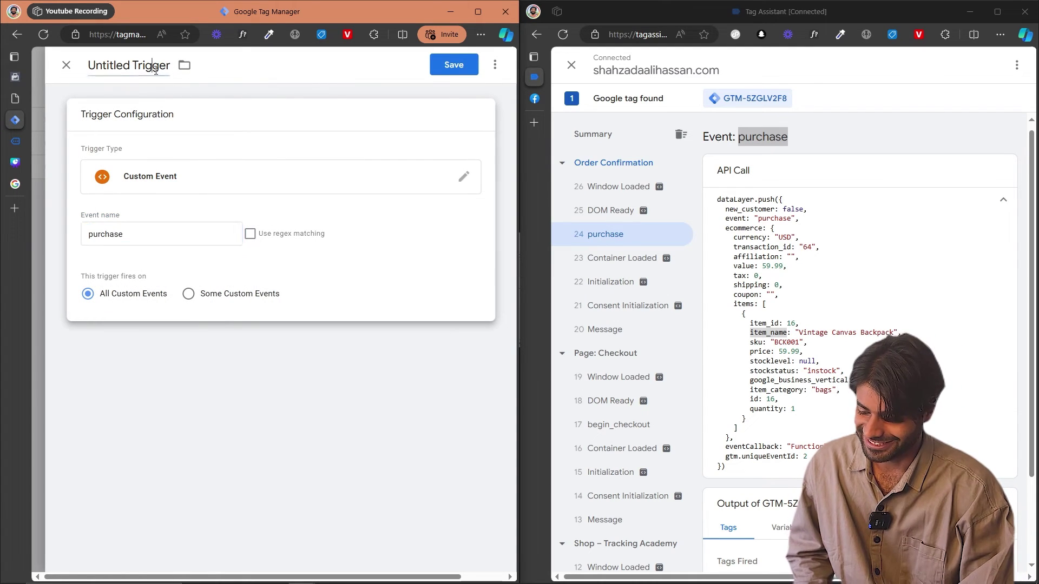
- Name the trigger "CE purchase" and save it
click(157, 72)
text(E)
key(Home)
text(C)
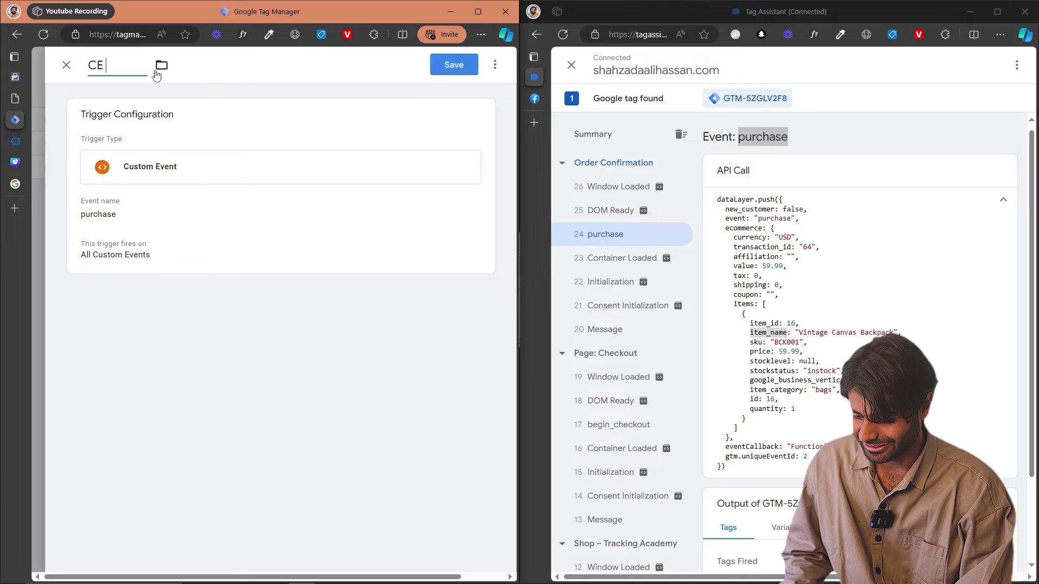
key(End)
text(purchase)
click(461, 73)
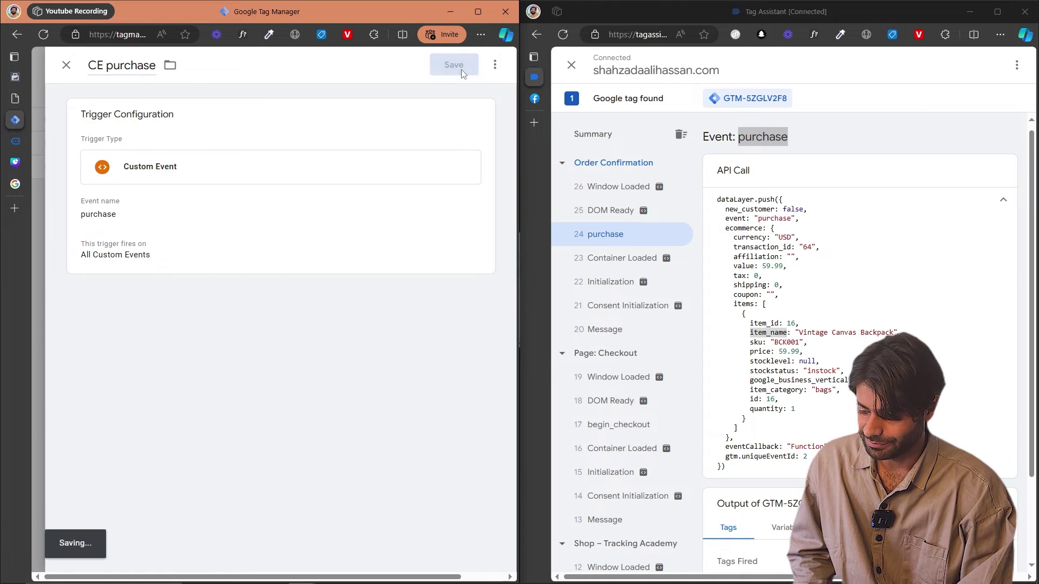
- Maximize the Tag Manager window and choose Facebook Pixel as the new tag's type
double_click(485, 9)
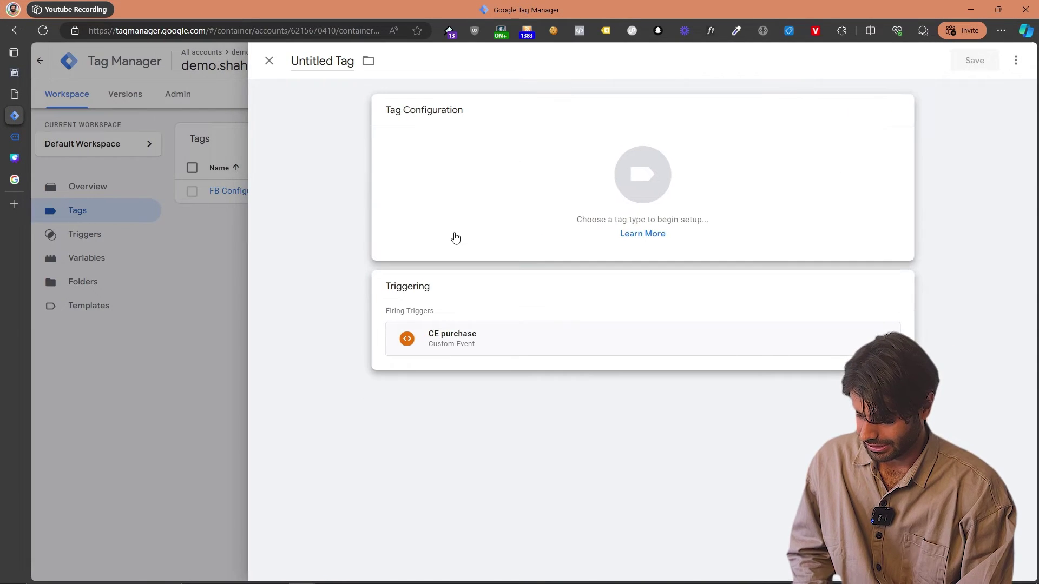
click(452, 236)
scroll(779, 374, down, 2)
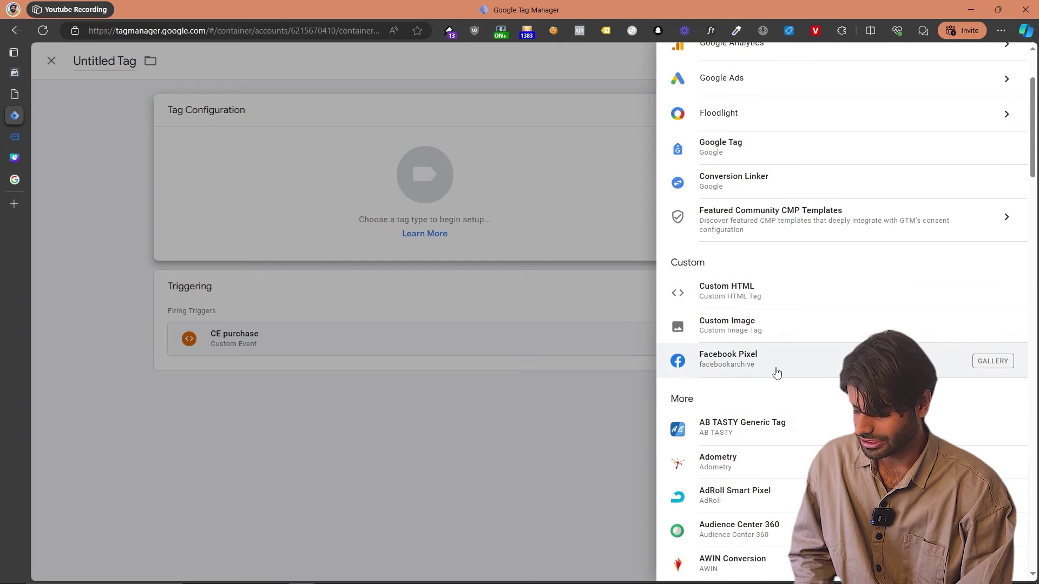
click(780, 373)
click(434, 260)
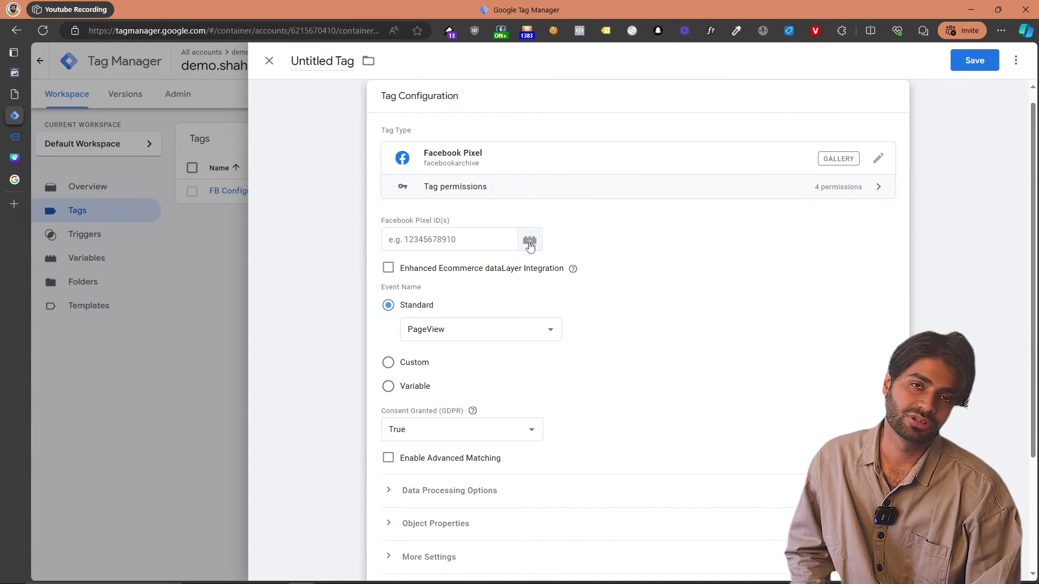
- Set the tag's Facebook Pixel ID to the FB Pixel ID variable and its standard event to Purchase
click(529, 240)
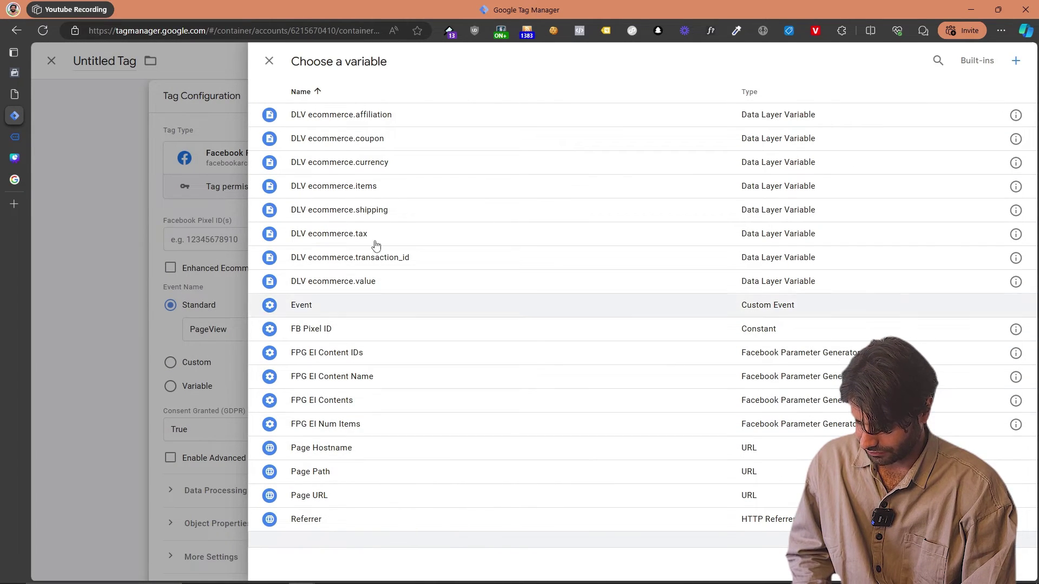
click(361, 330)
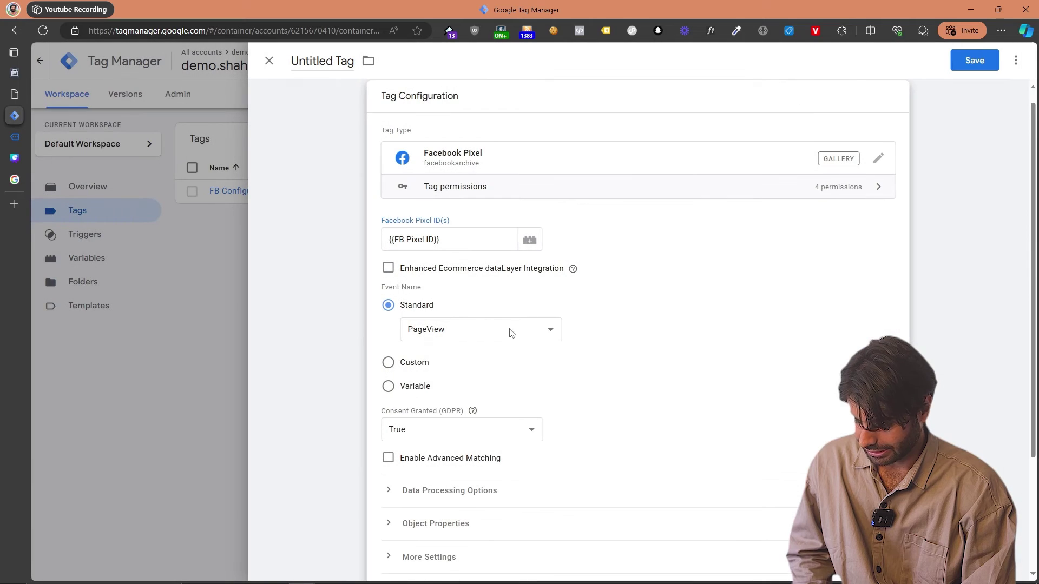
click(512, 332)
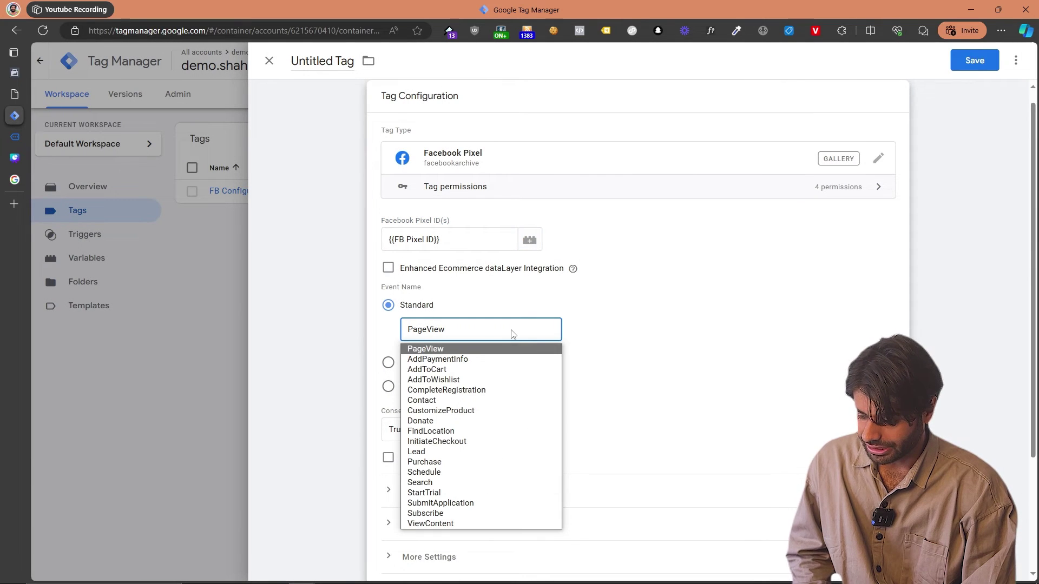
click(467, 462)
- Expand the tag's Object Properties and add seven blank property rows
scroll(545, 399, down, 3)
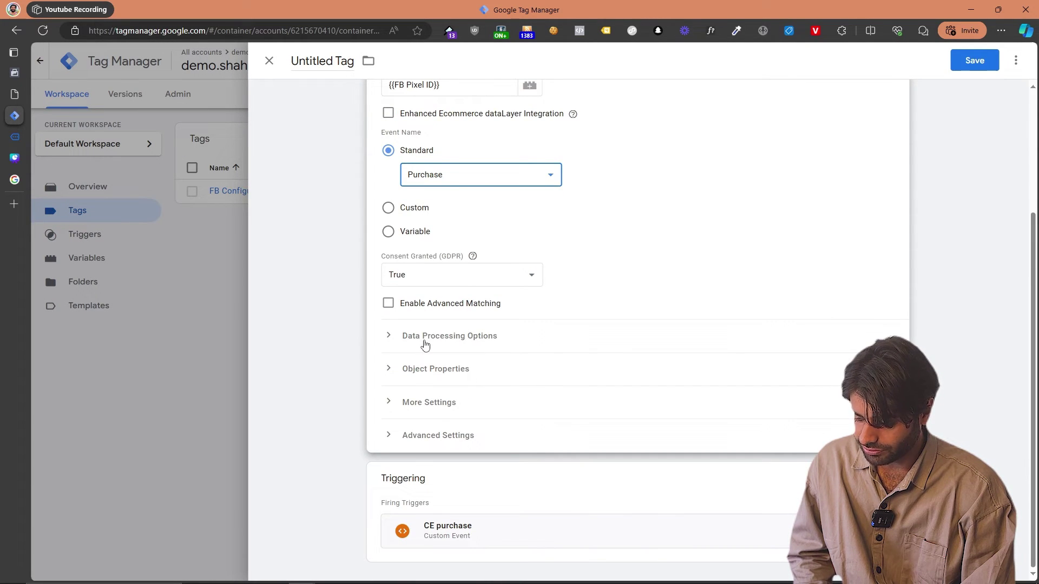
click(422, 368)
scroll(421, 370, down, 2)
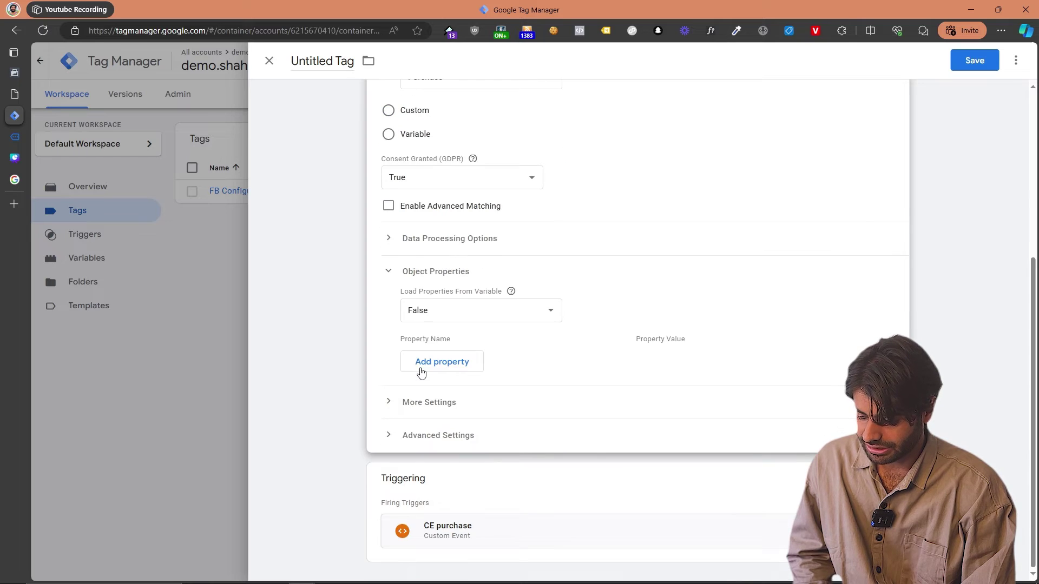
click(439, 361)
click(449, 400)
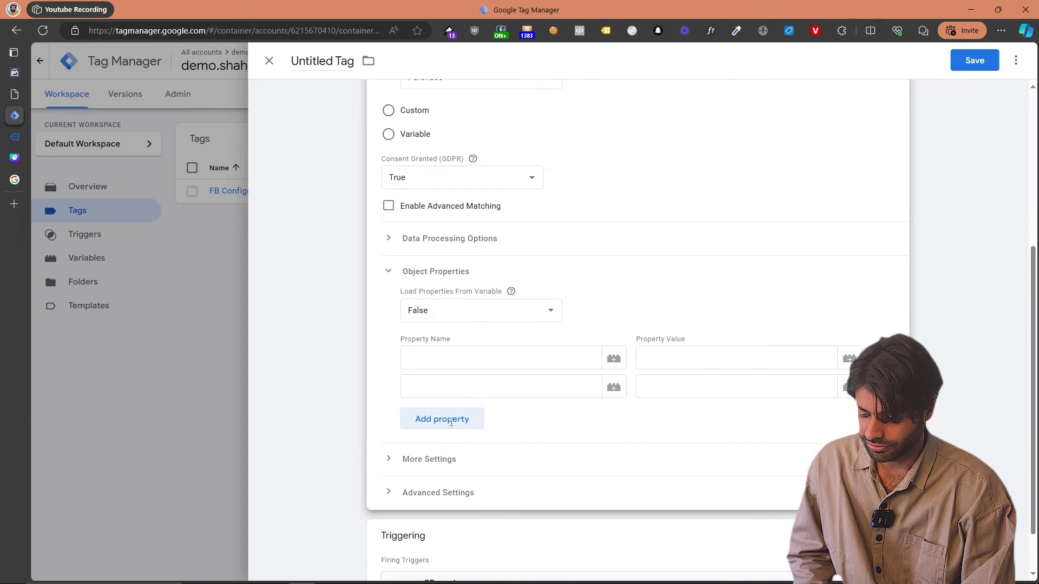
click(451, 422)
click(454, 449)
click(453, 484)
click(453, 507)
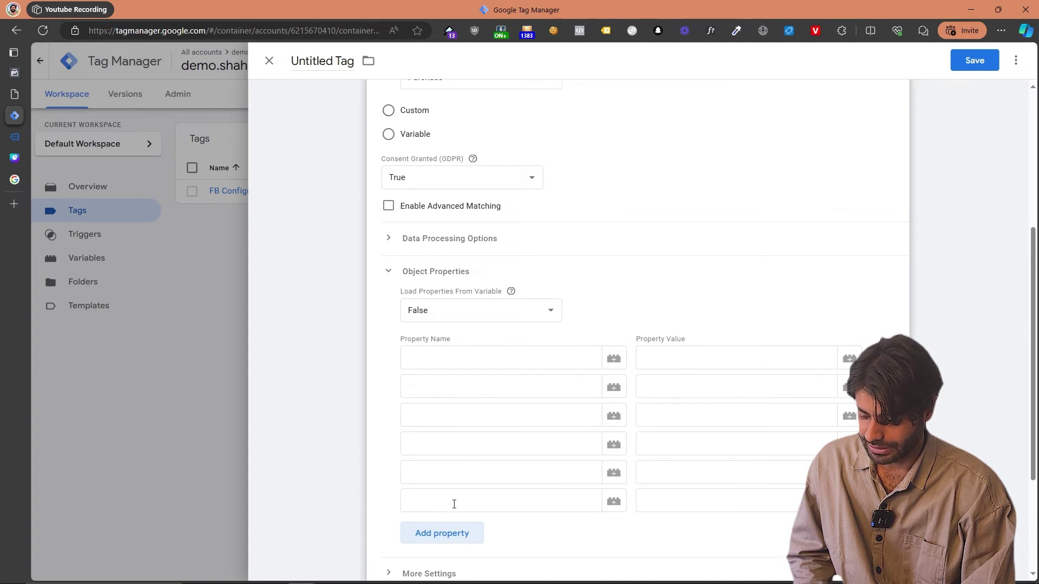
click(457, 536)
- Name the first six object properties value, currency, order_id, contents, content_ids and content_type
click(470, 366)
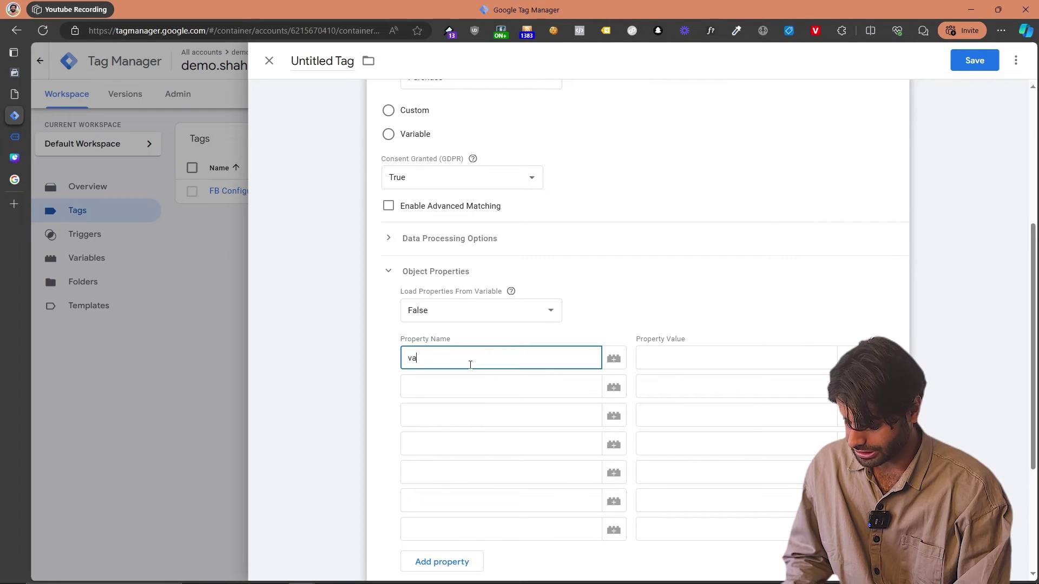
click(466, 388)
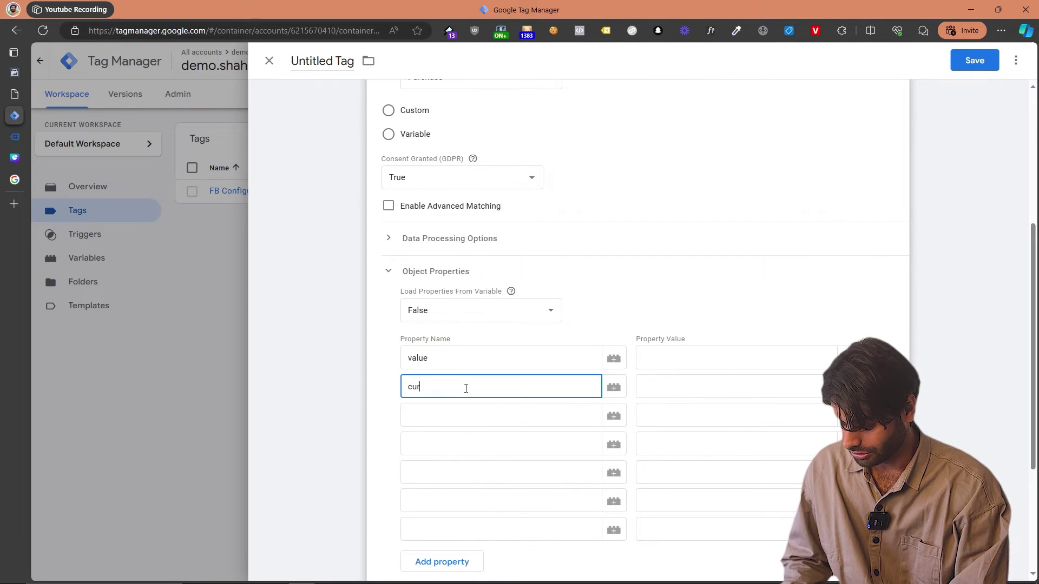
click(455, 411)
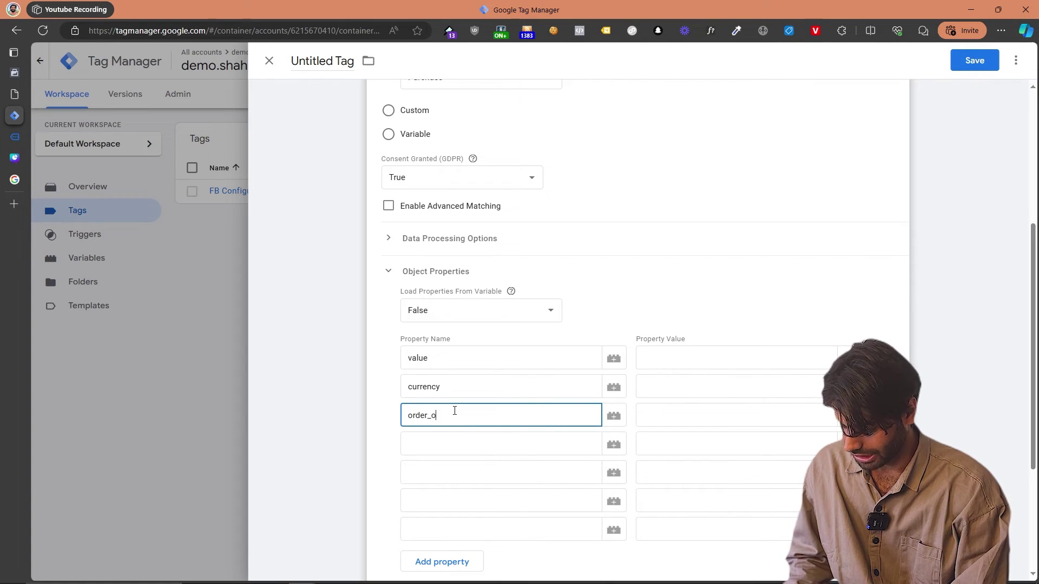
click(439, 445)
text(contents)
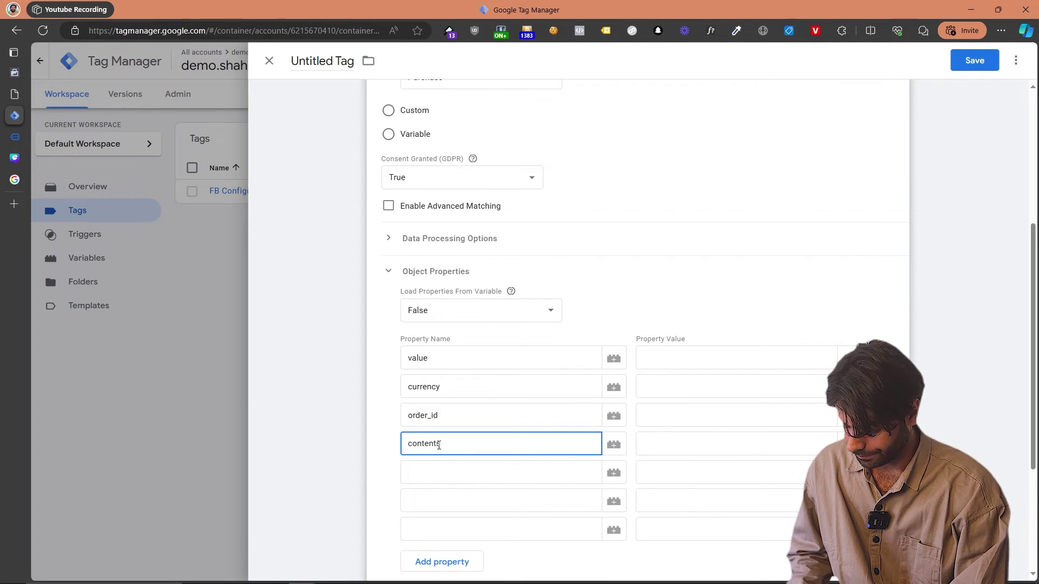
click(433, 465)
text(content_ids)
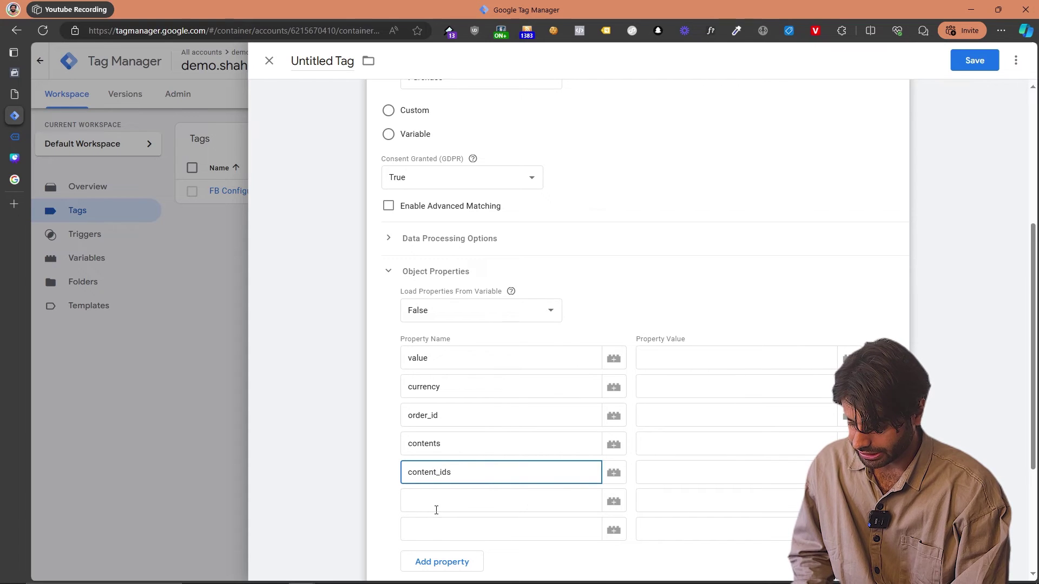
click(436, 510)
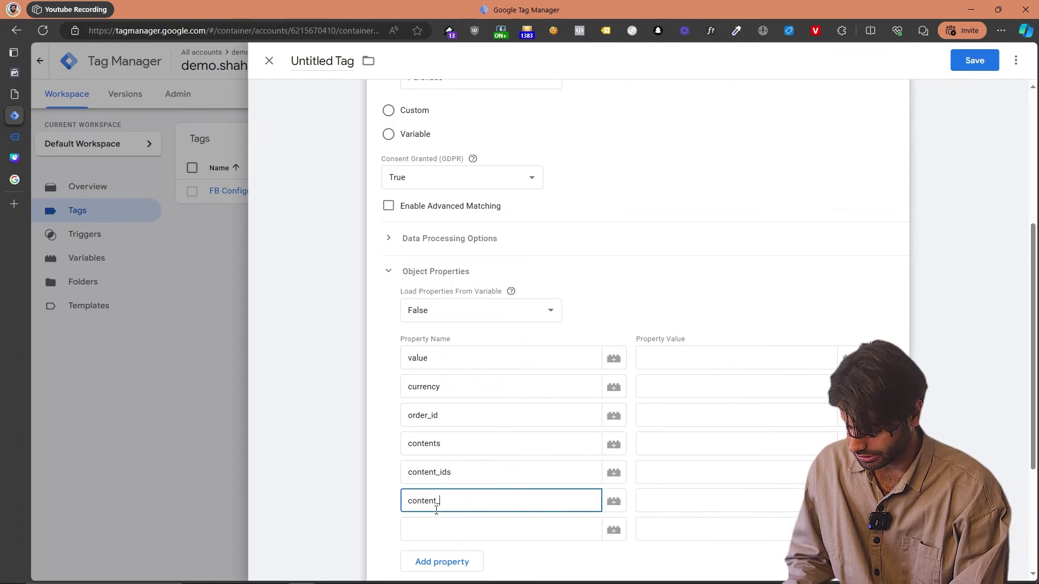
text(content_type)
- Add another property row and name the next two properties content_name and num_items
scroll(436, 510, down, 1)
click(449, 510)
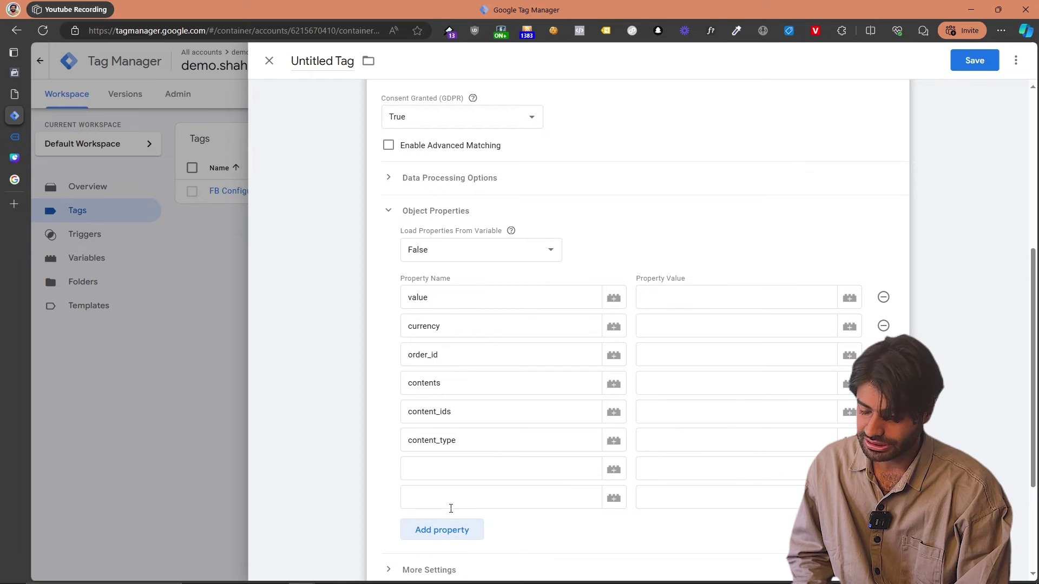
scroll(451, 509, down, 1)
click(470, 415)
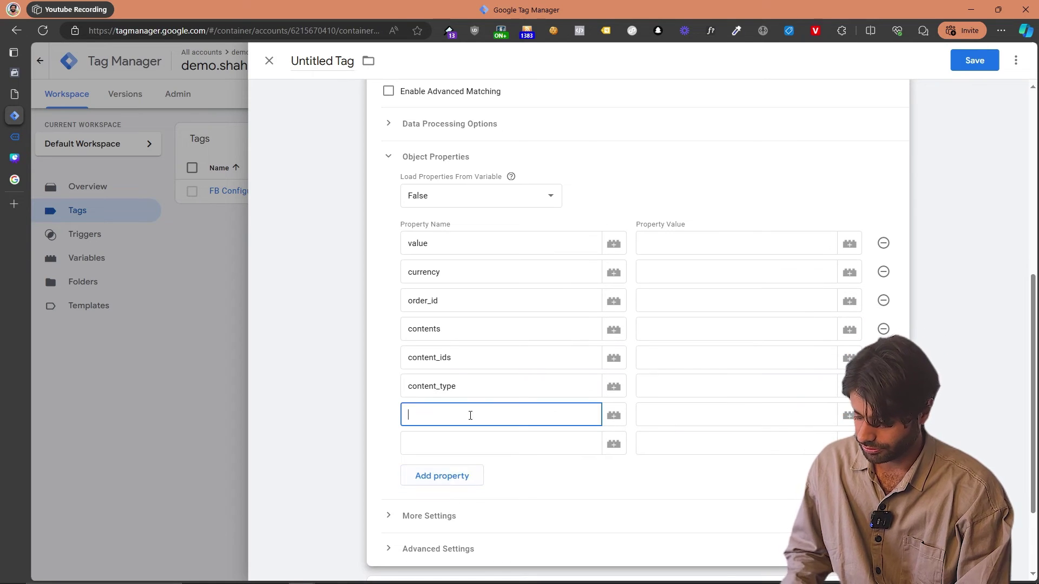
text(content_name)
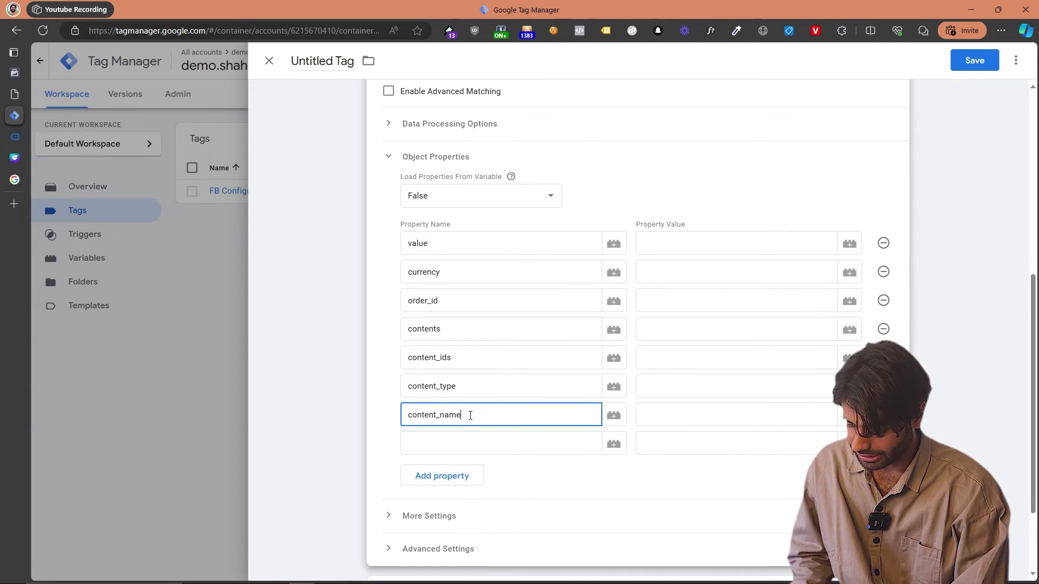
click(467, 439)
text(num)
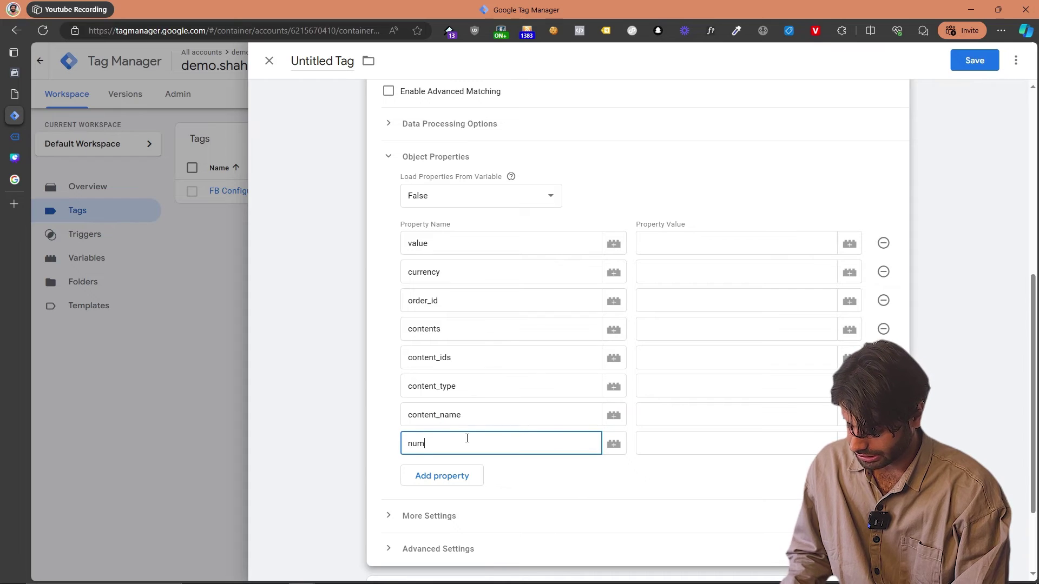
text(_items)
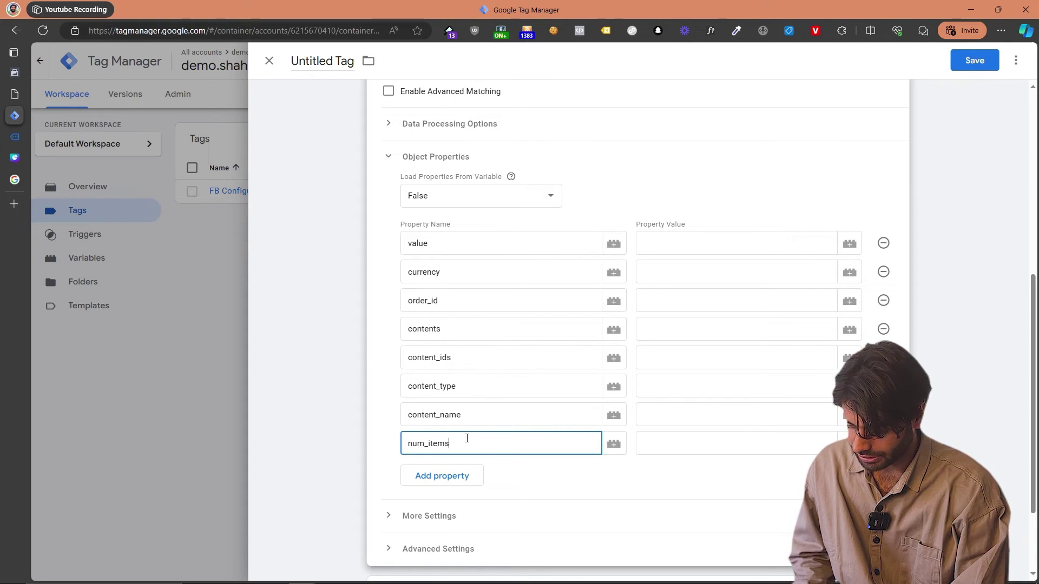
- Add four more object properties named tax, shipping, affiliation and coupon
click(458, 468)
text(tax)
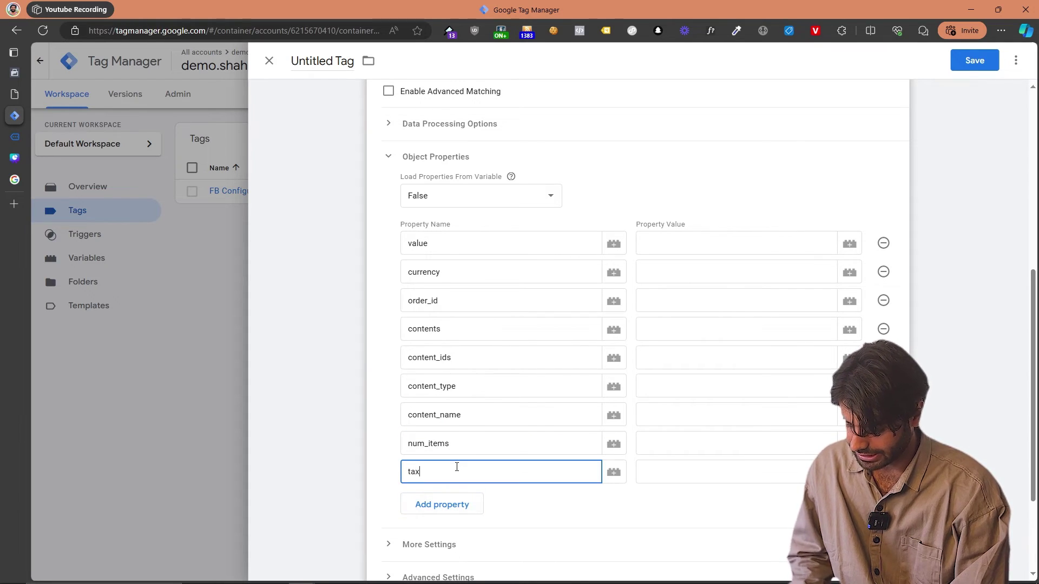
click(454, 505)
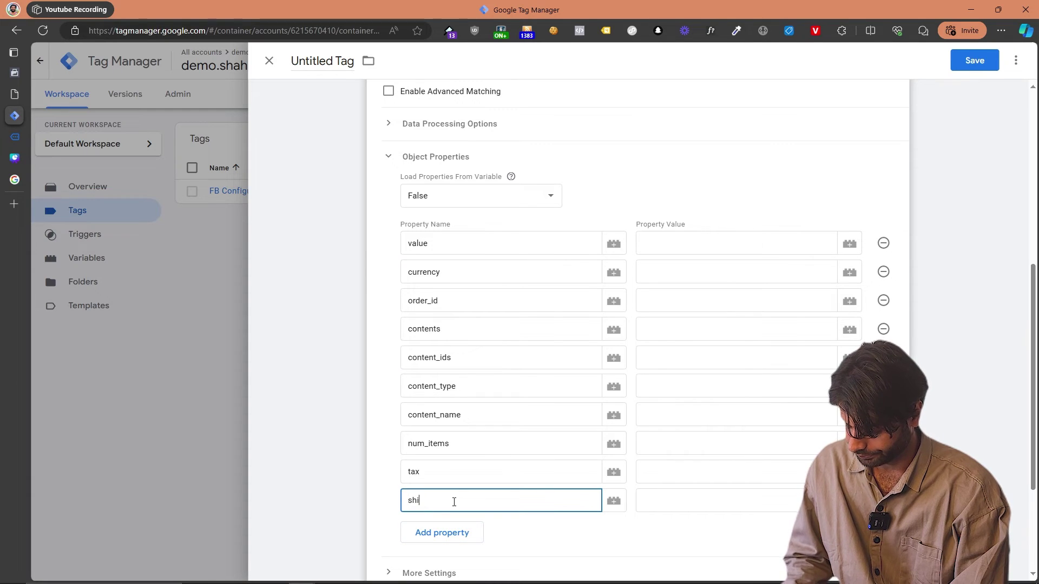
click(443, 534)
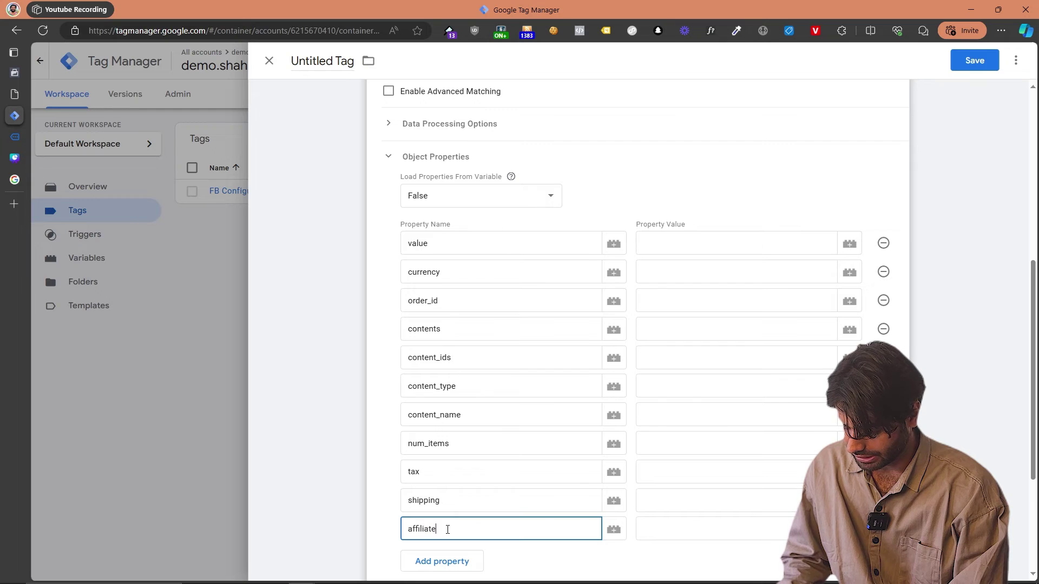
text(affiliation)
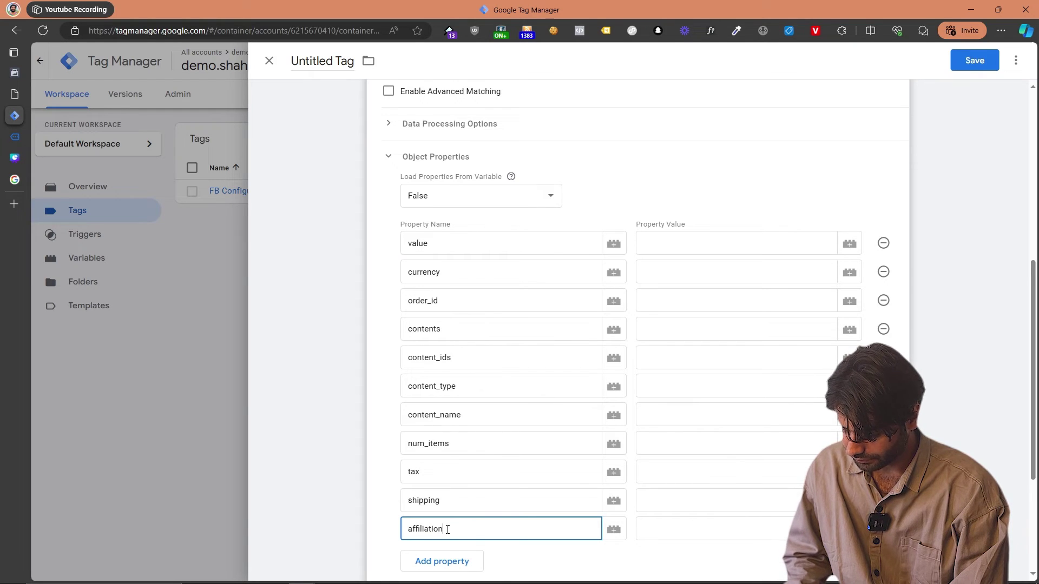
scroll(471, 533, down, 1)
click(470, 528)
text(coupon)
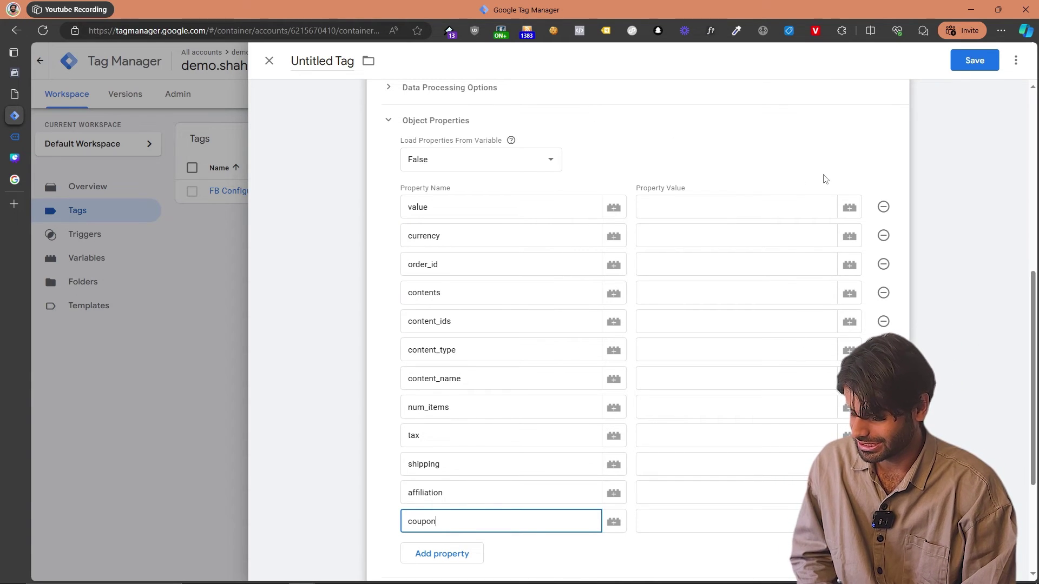
- Set the value property to the DLV ecommerce.value variable and currency to DLV ecommerce.currency
click(843, 208)
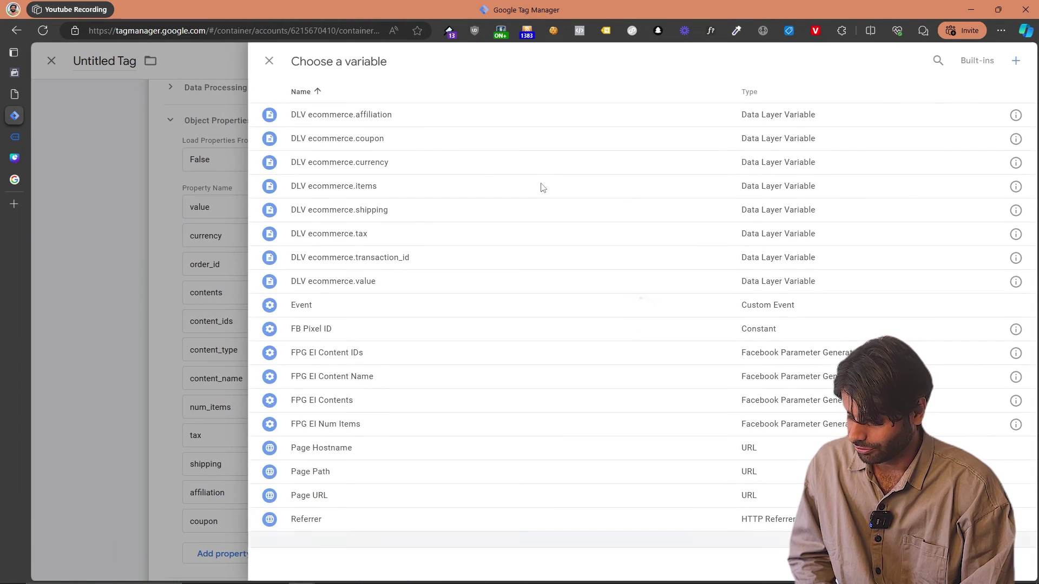
click(372, 280)
click(849, 236)
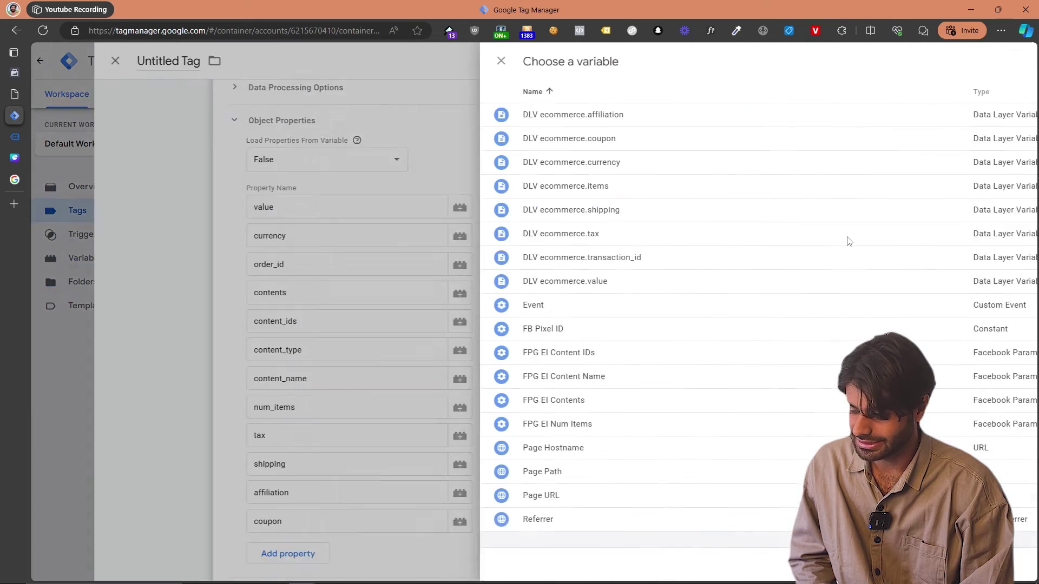
click(408, 164)
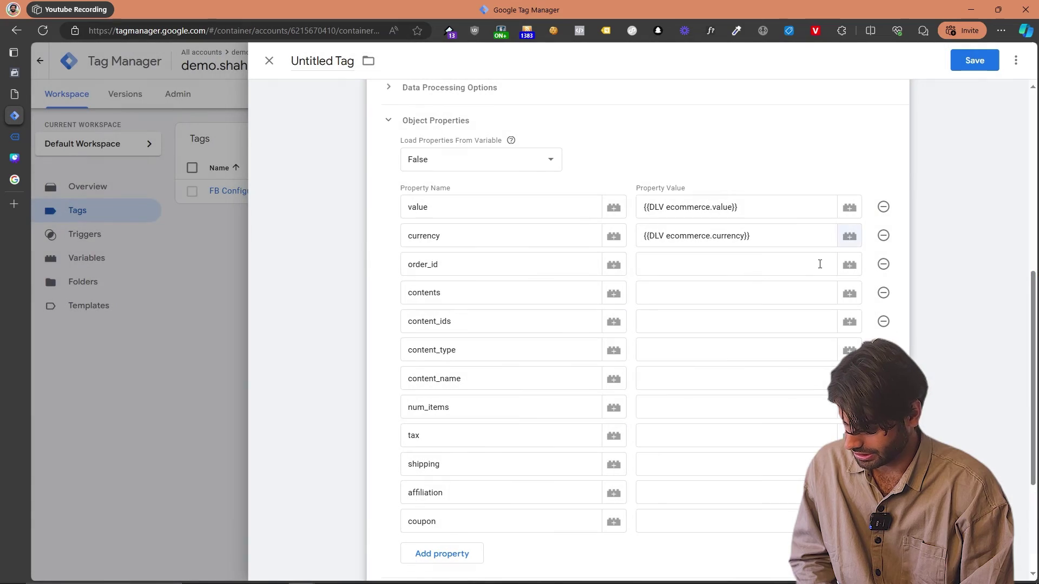
- Set order_id to the DLV ecommerce.transaction_id variable, and highlight the transaction_id line in Tag Assistant alongside Tag Manager
click(850, 266)
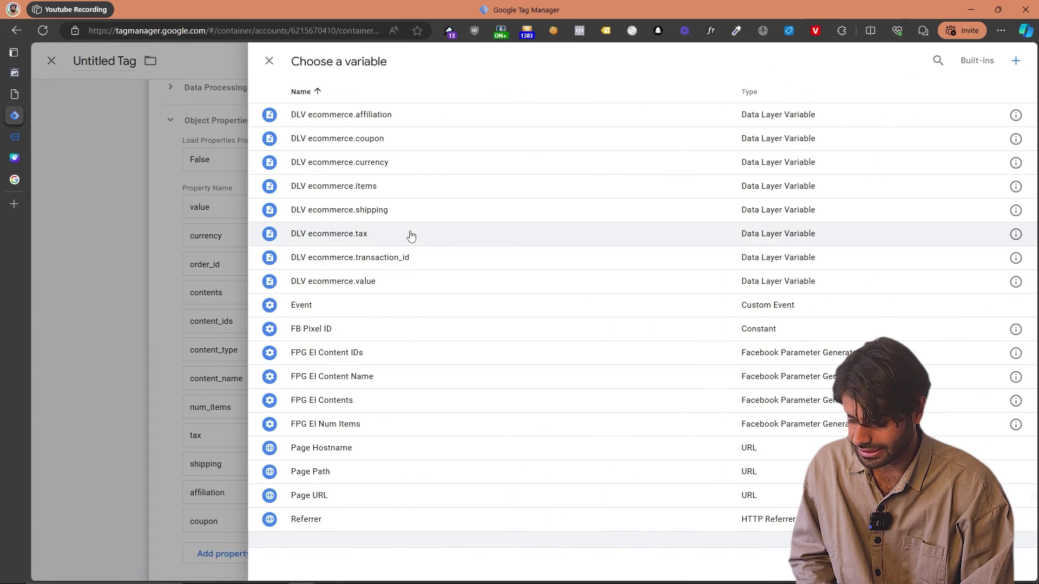
click(407, 263)
key(super+Left)
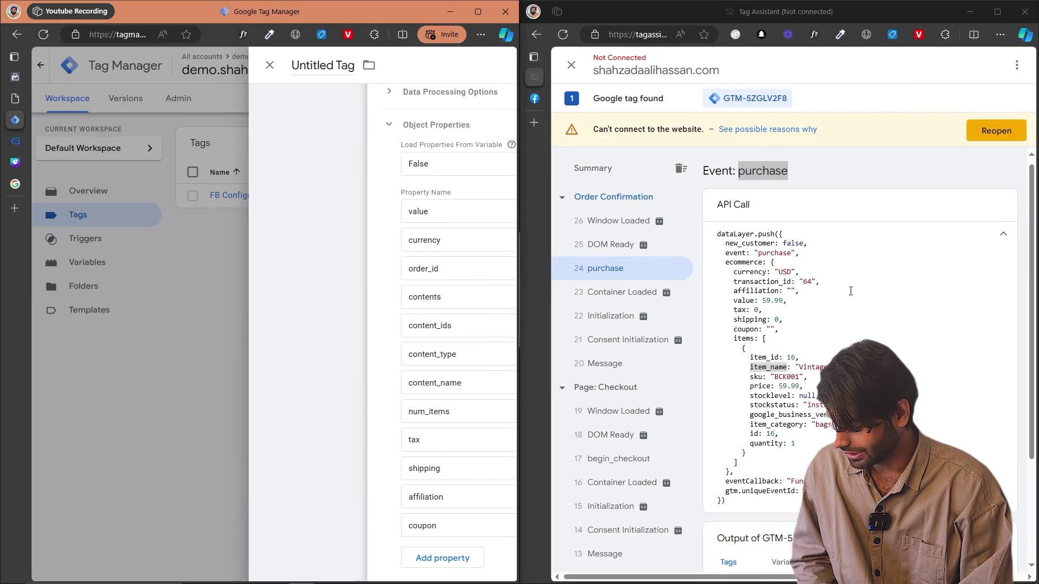
drag(832, 284, 720, 280)
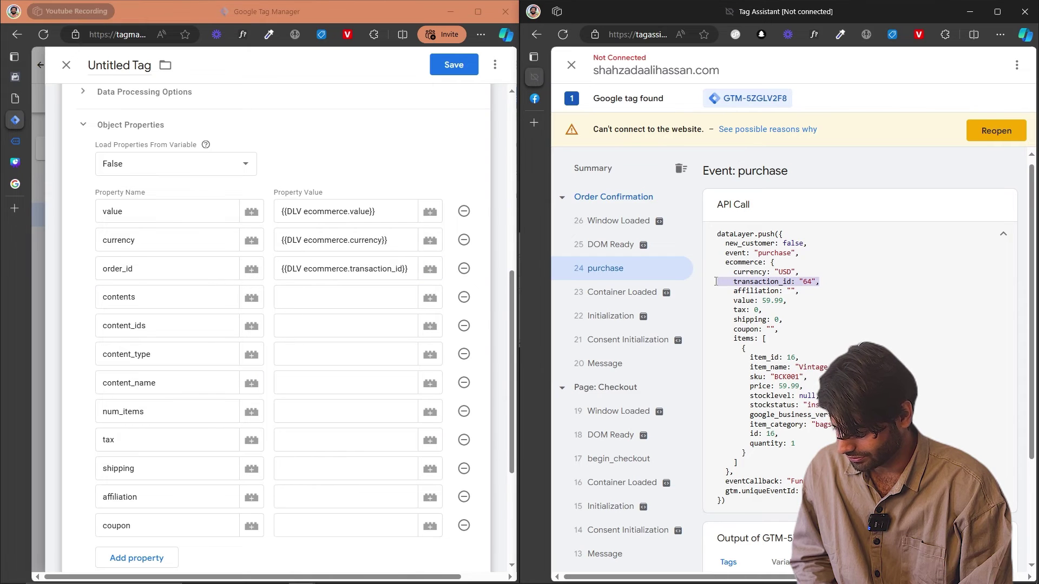
- Set contents to the FPG EI Contents variable, content_ids to FPG EI Content IDs, and content_type to product
click(429, 298)
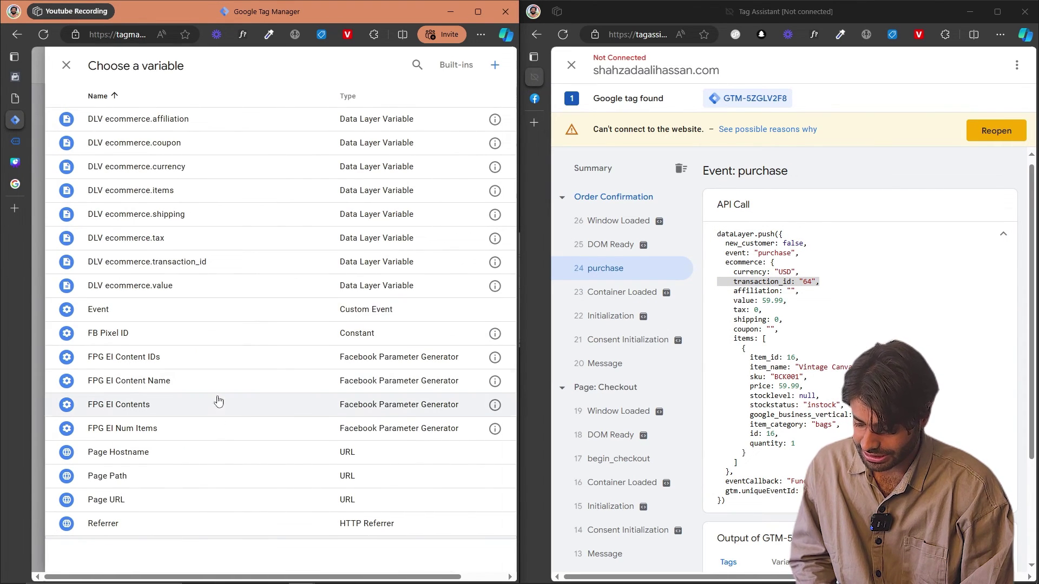
click(171, 406)
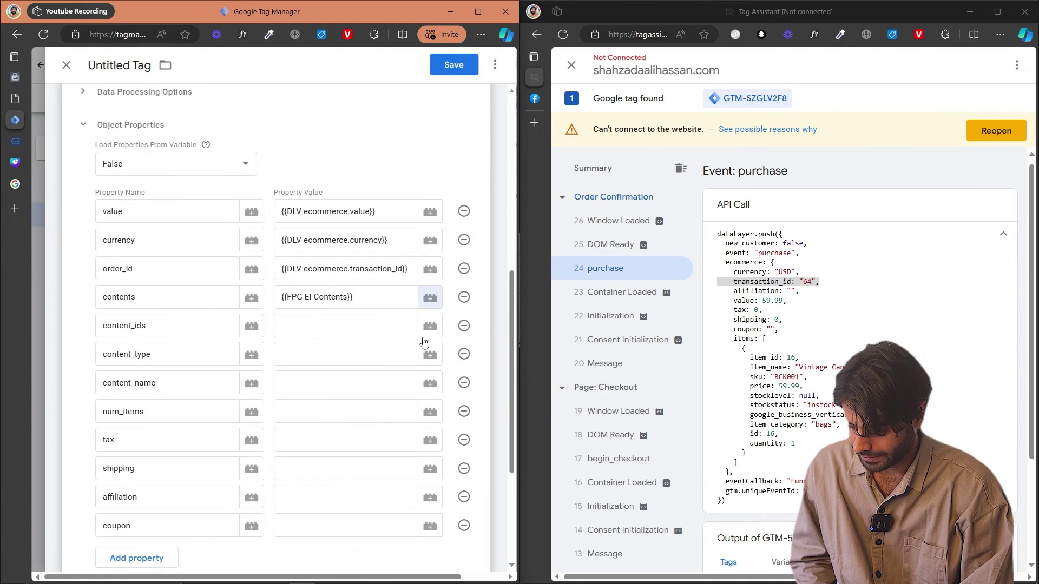
click(430, 326)
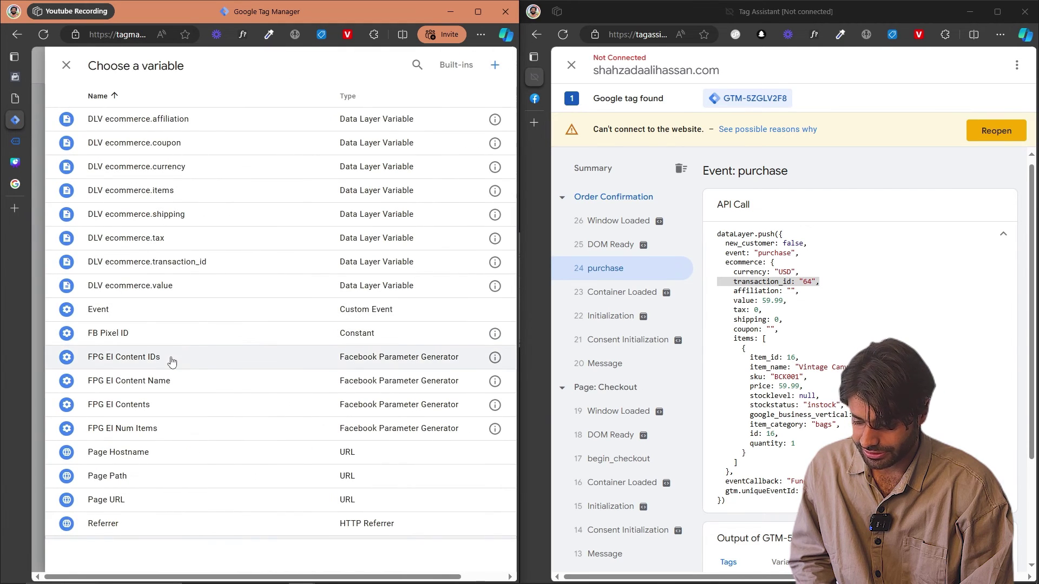
click(234, 426)
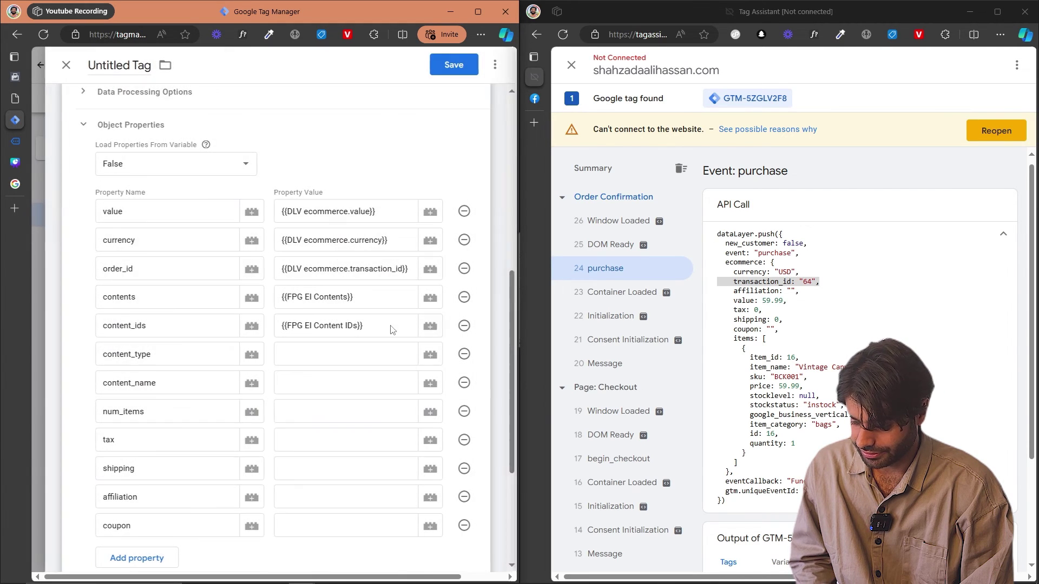
click(356, 357)
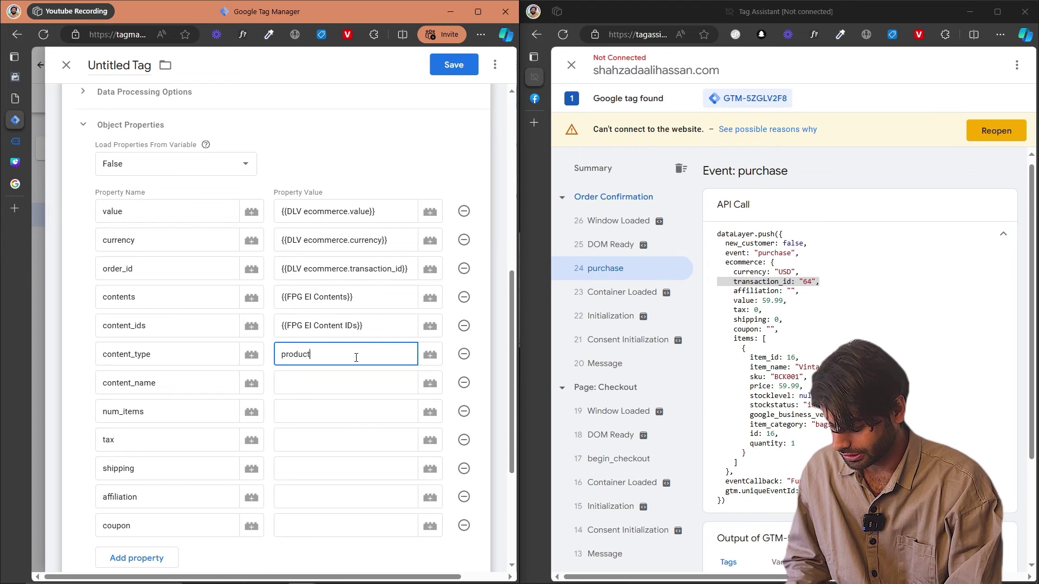
- Set content_name to the FPG EI Content Name variable and num_items to FPG EI Num Items
click(430, 385)
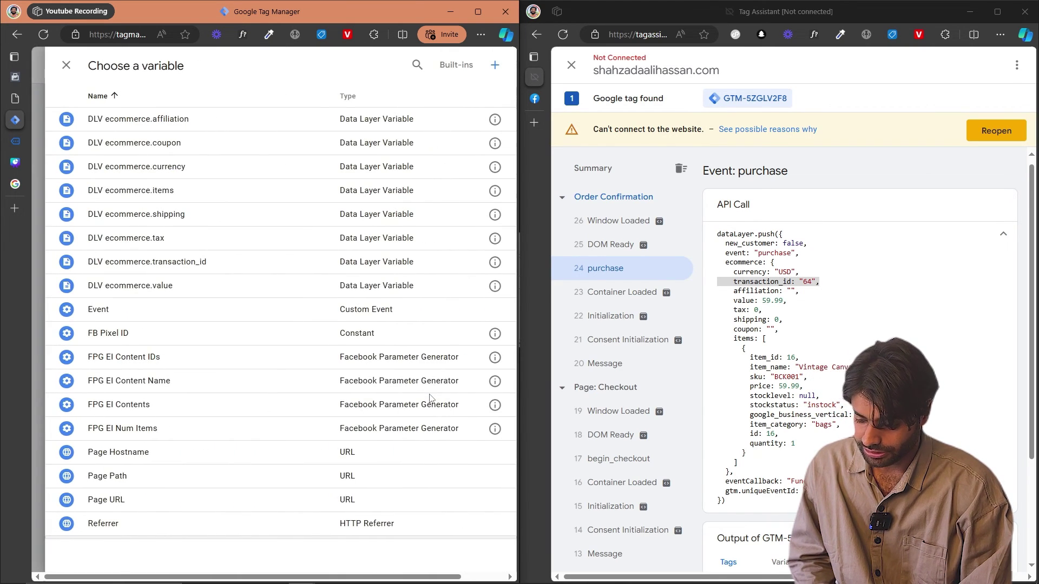
click(180, 391)
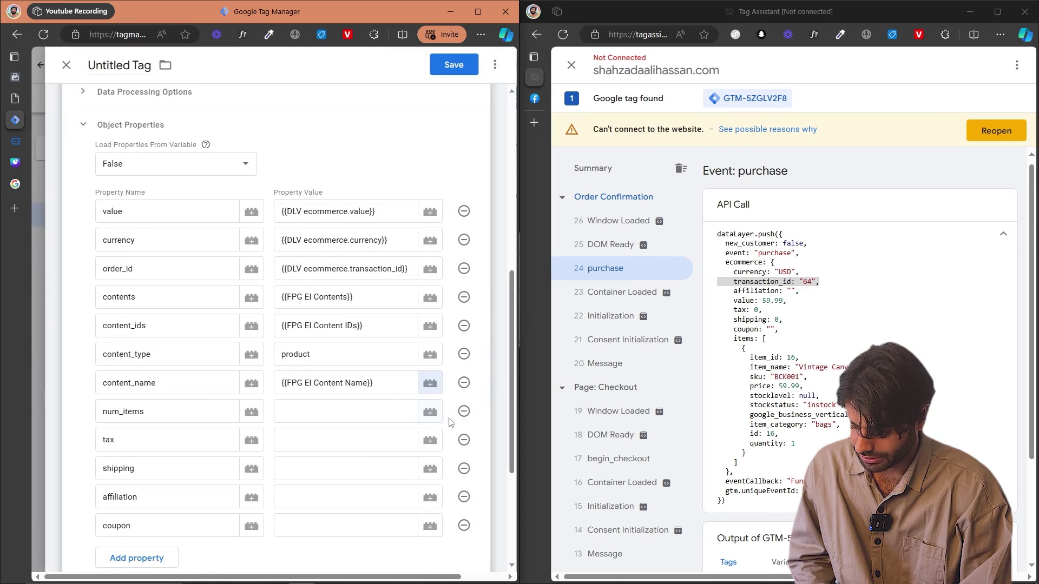
click(431, 412)
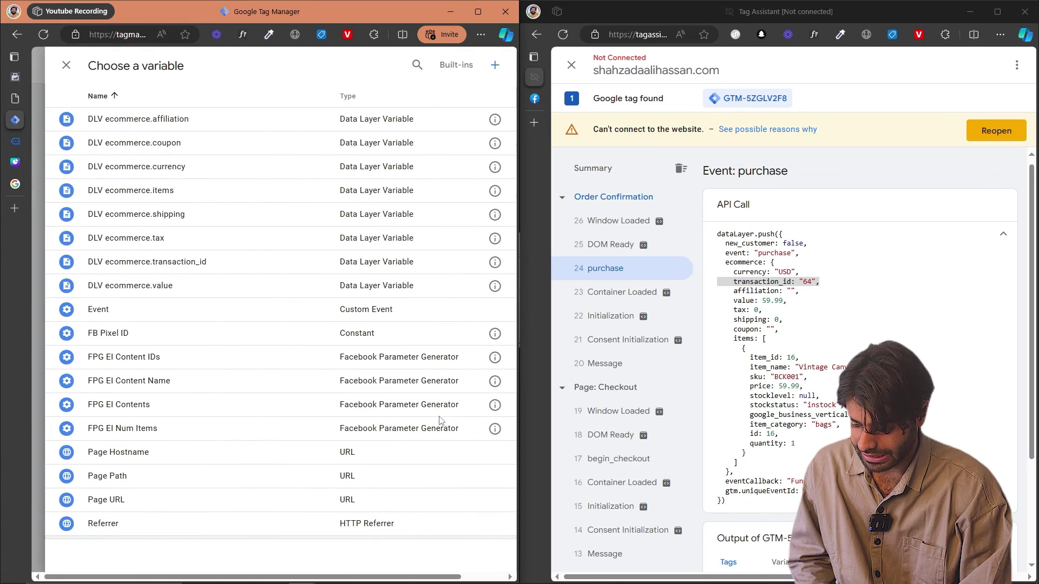
click(186, 428)
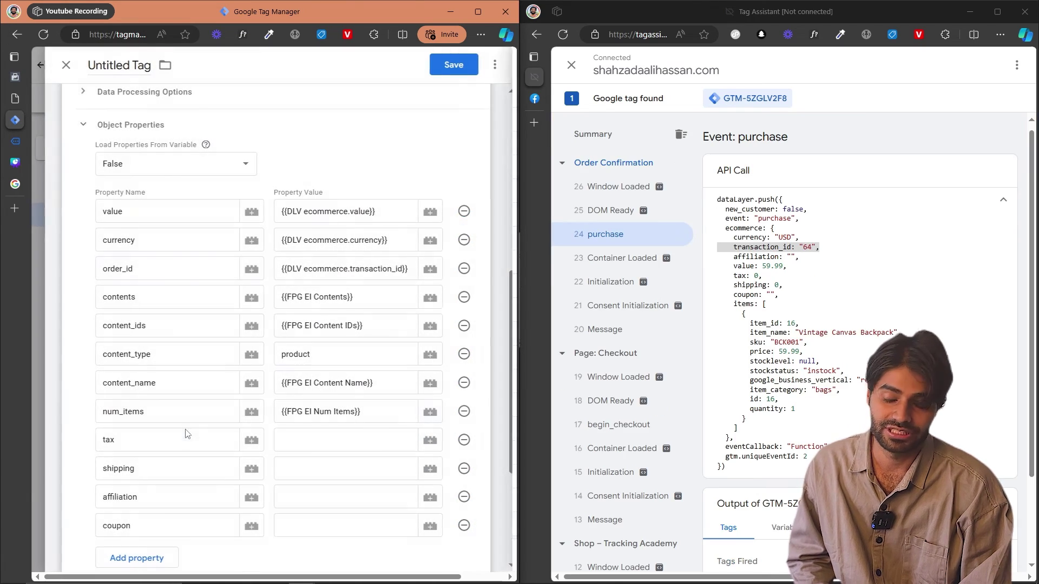
- Set the tax property to the DLV ecommerce.tax variable and shipping to DLV ecommerce.shipping
click(430, 440)
click(186, 238)
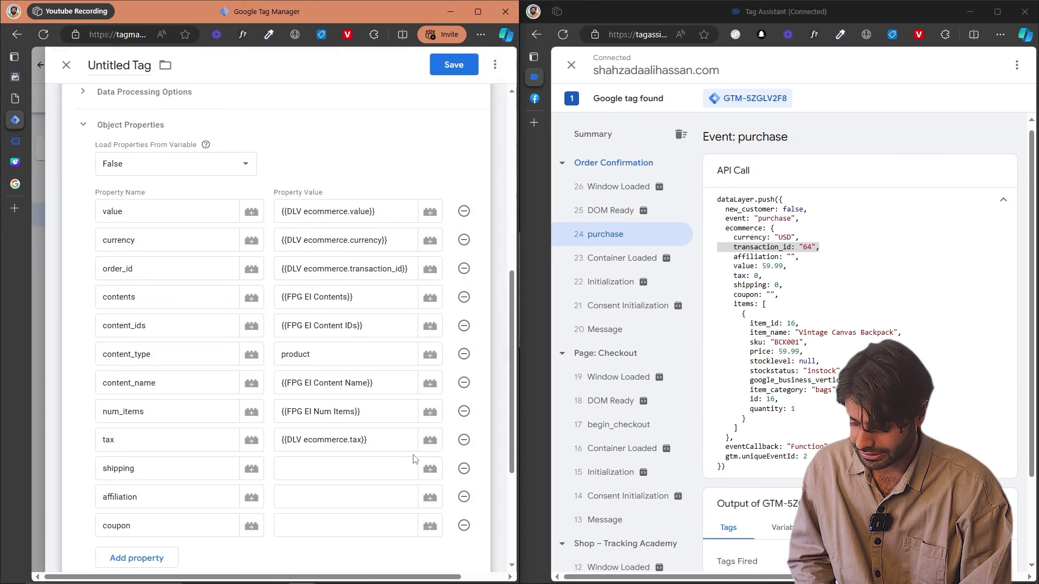
click(429, 469)
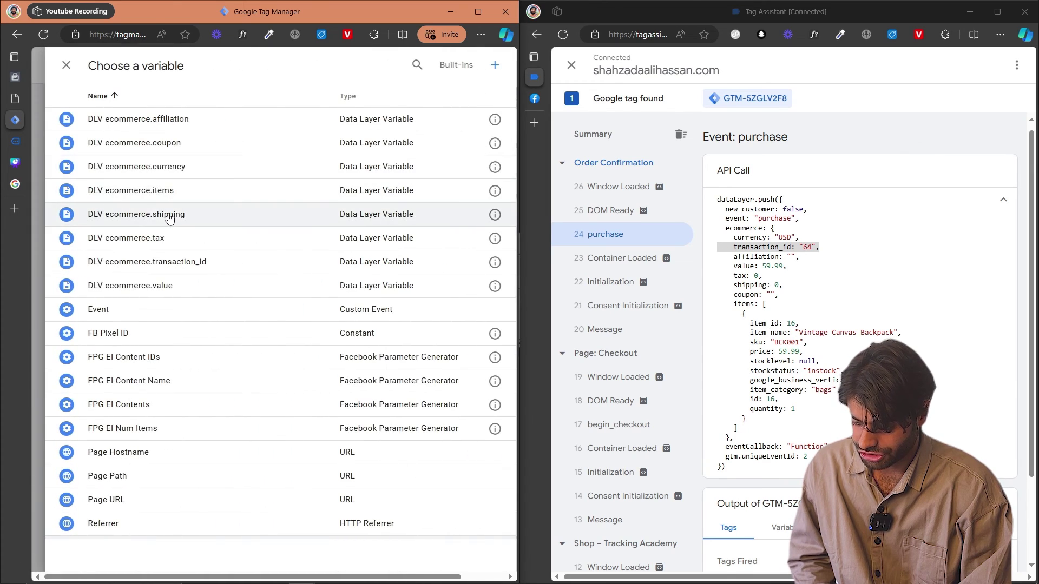
click(167, 215)
- Set the affiliation property to the DLV ecommerce.affiliation variable and coupon to DLV ecommerce.coupon
click(411, 502)
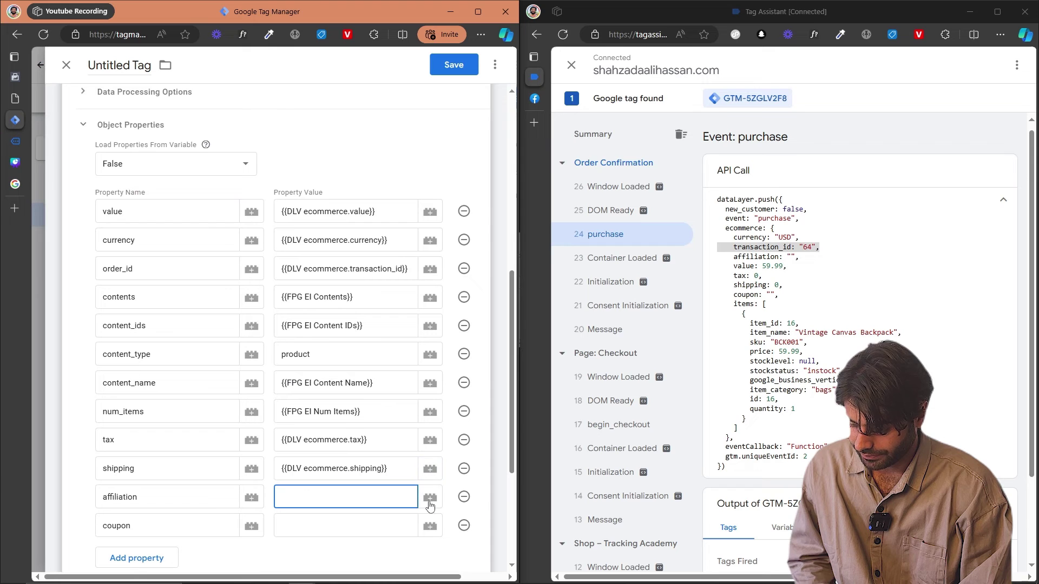
click(430, 496)
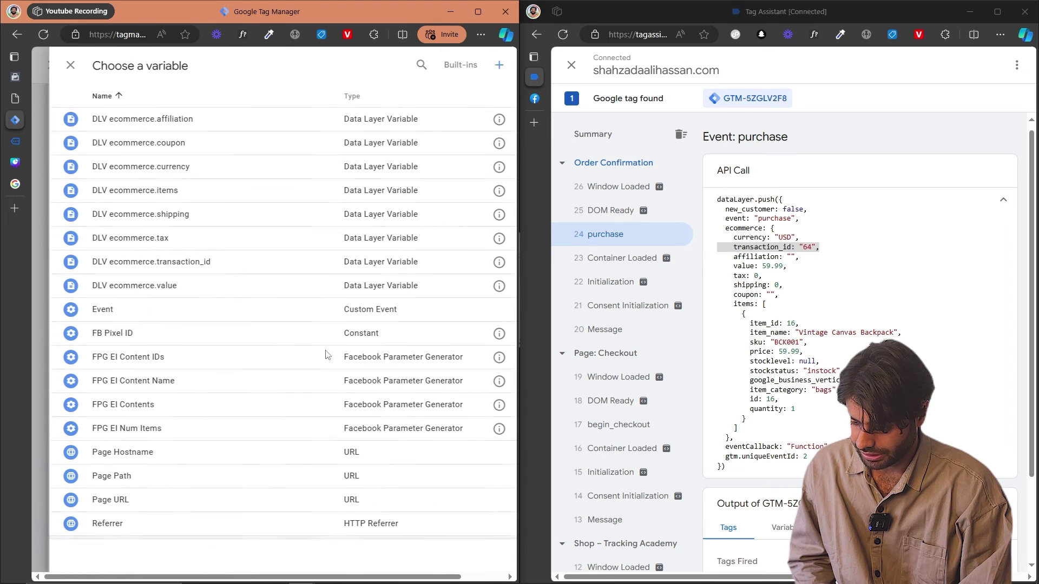
click(192, 117)
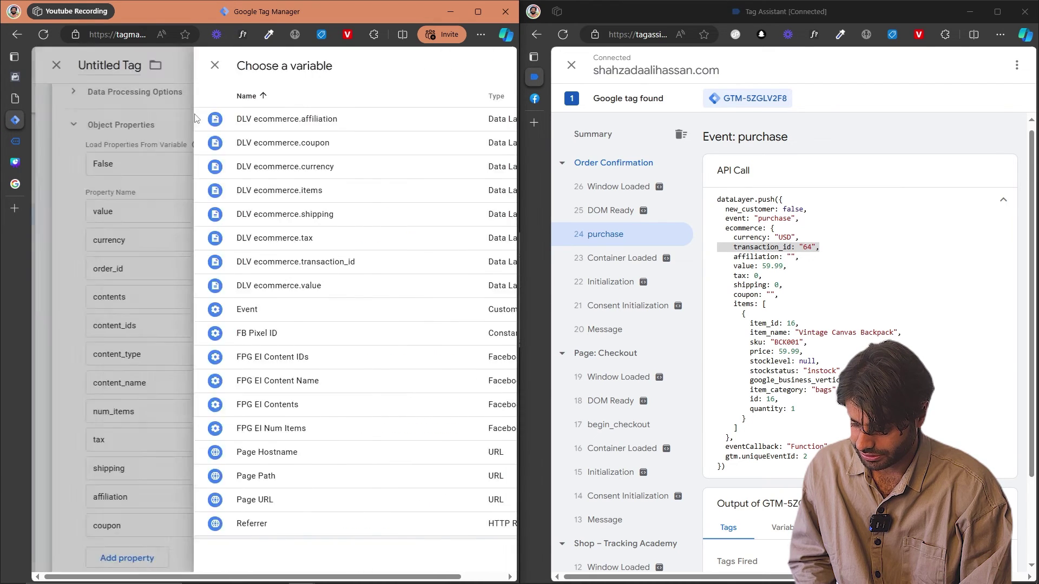
click(427, 530)
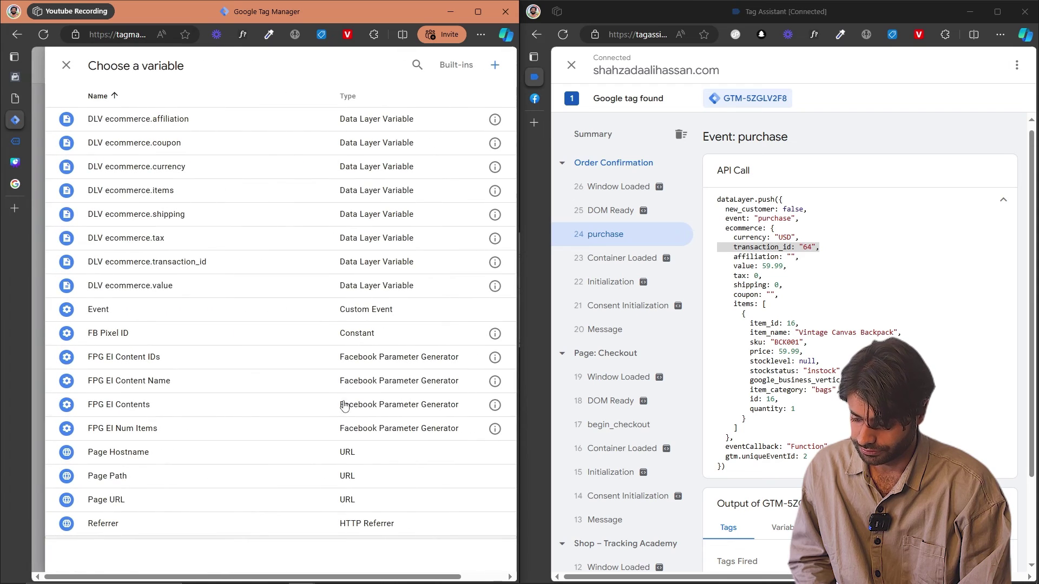
click(246, 144)
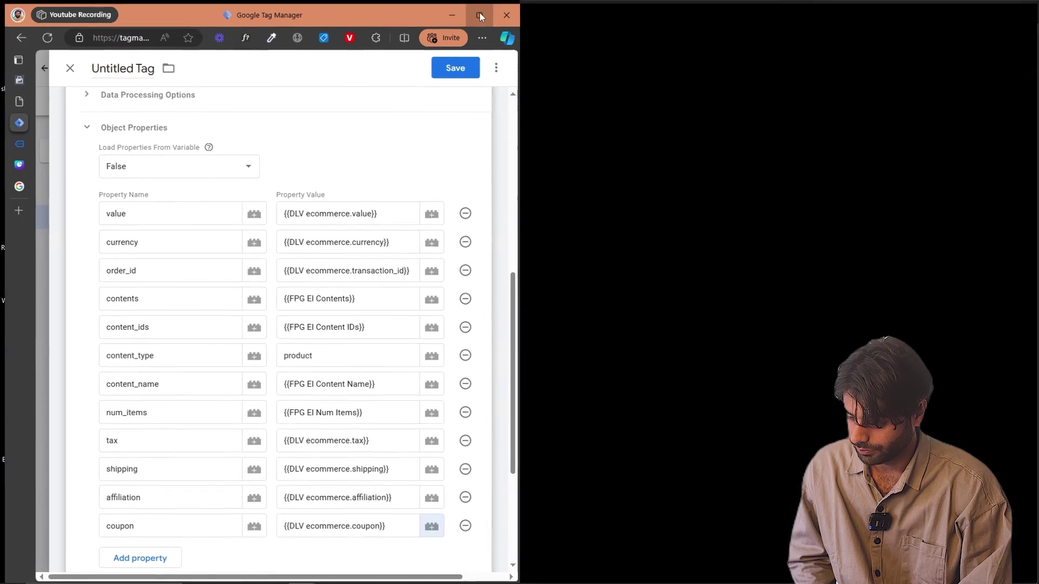
- Maximize the Tag Manager window, name the tag FB EEC Purchase and save it
click(479, 16)
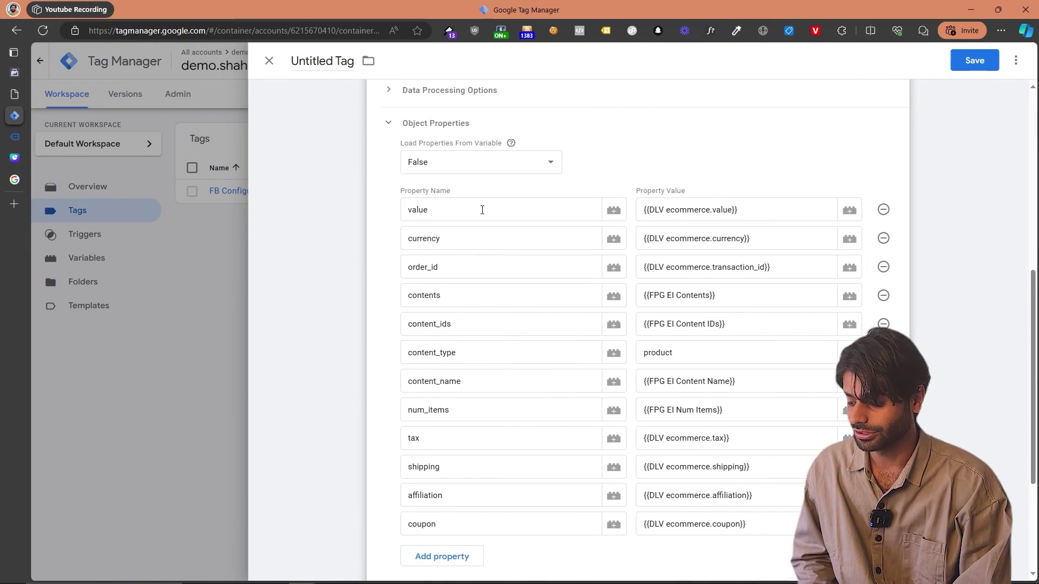
click(317, 62)
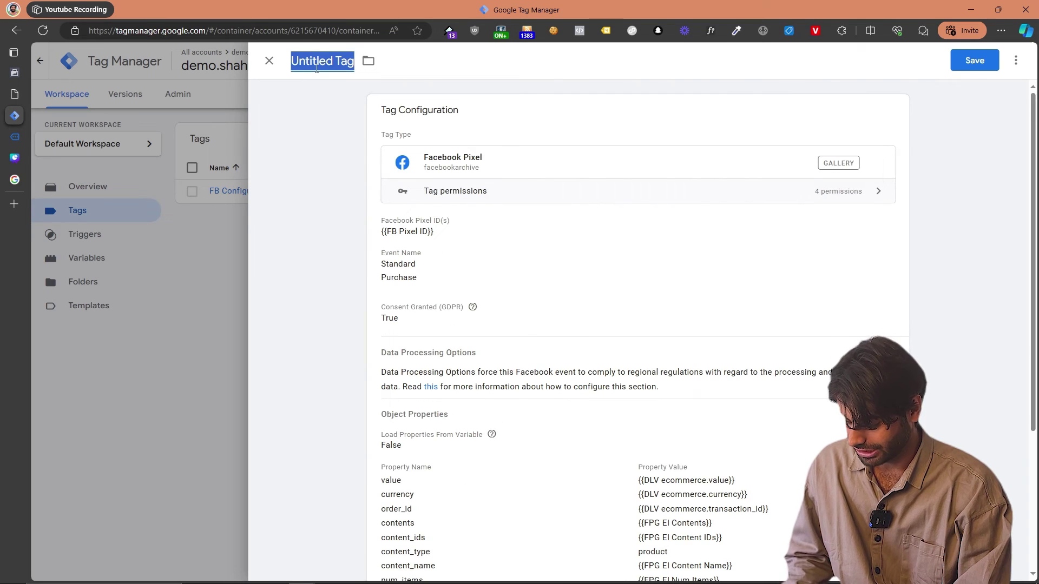
text(FB E)
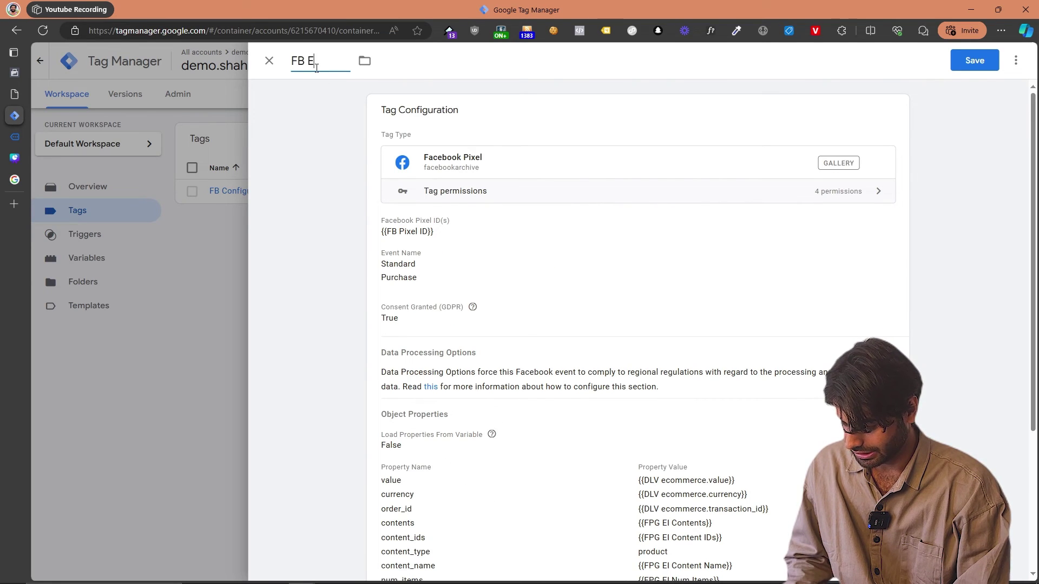
text(EC Purchase)
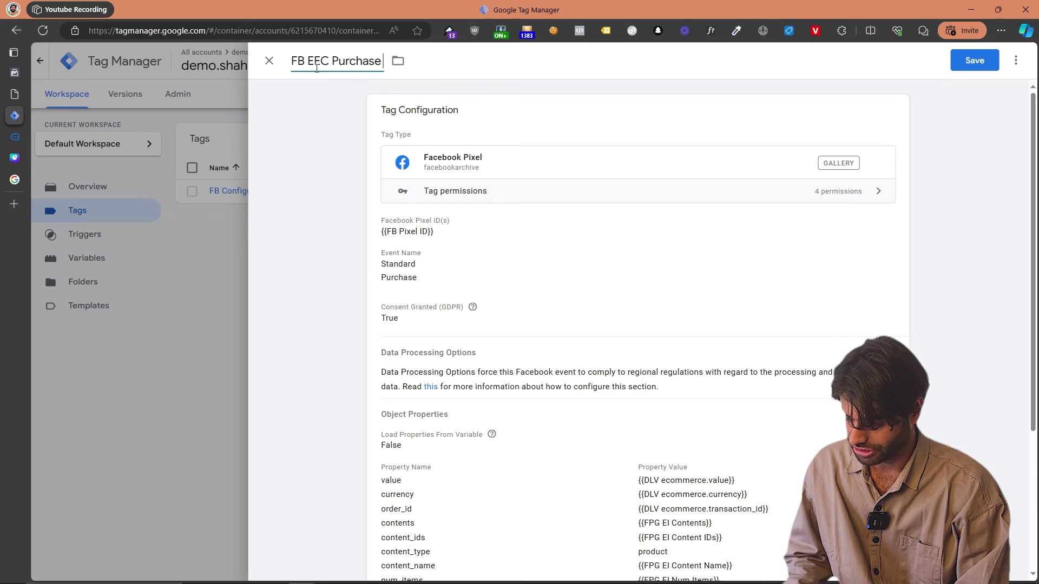
click(970, 56)
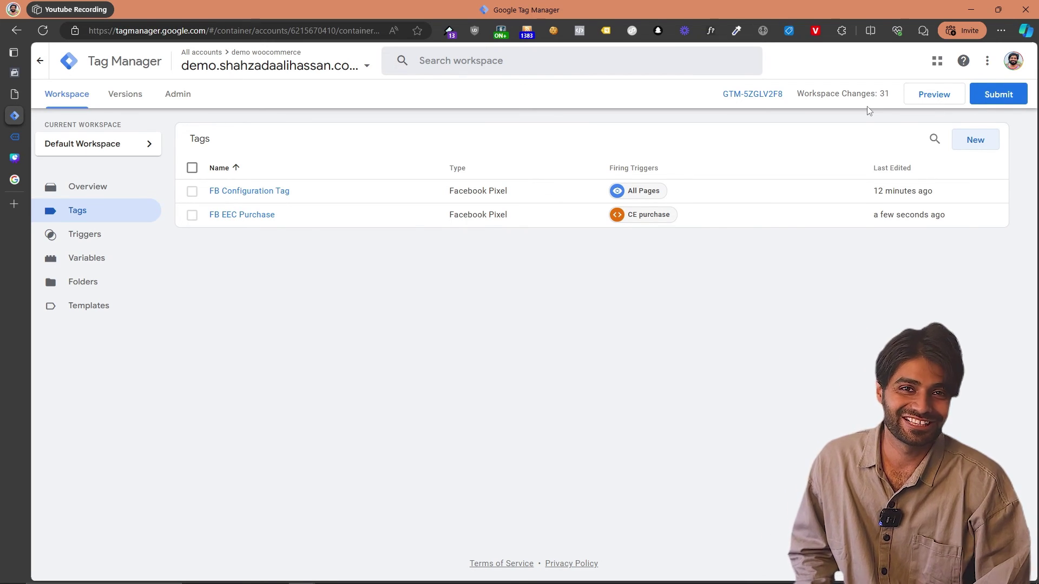
- Start a preview of the workspace and move the Tag Assistant tab into the Tag Manager browser window
click(930, 95)
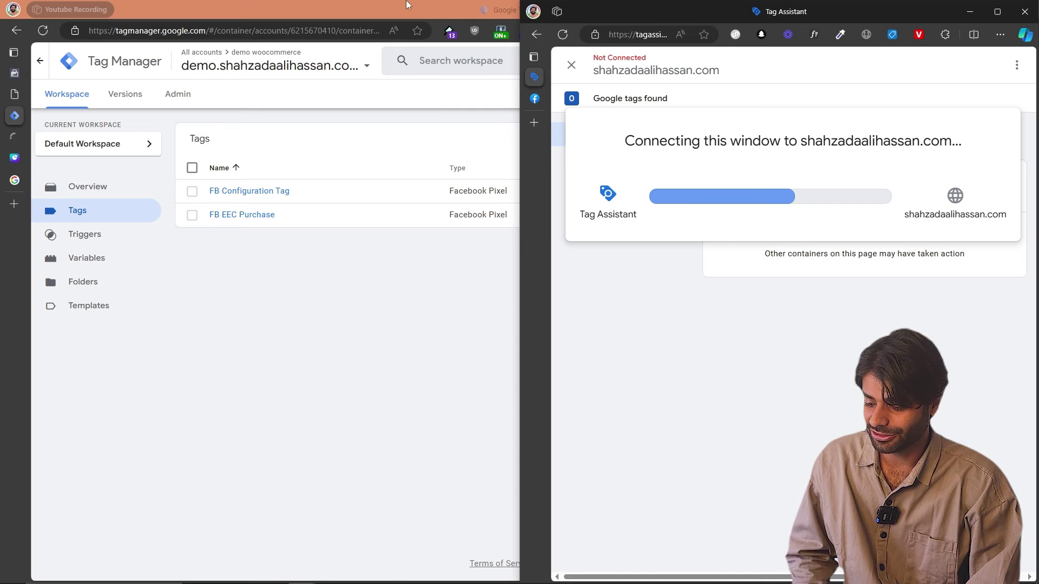
mouse_move(534, 77)
drag(594, 65, 14, 167)
key(super+Up)
click(18, 167)
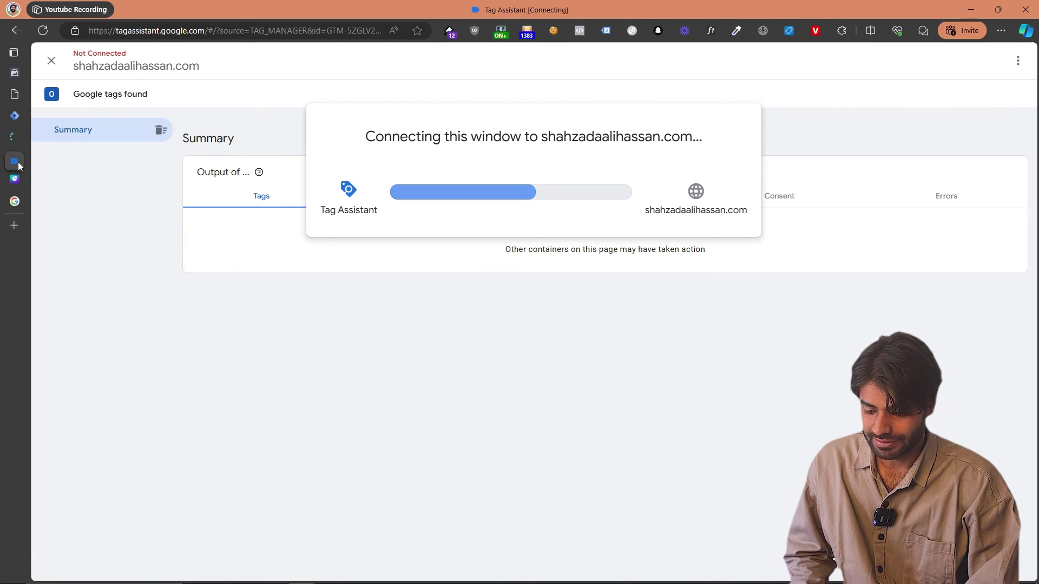
- Reorder the Tag Assistant and shop tabs, and show the shop page in a maximized window
key(super+Left)
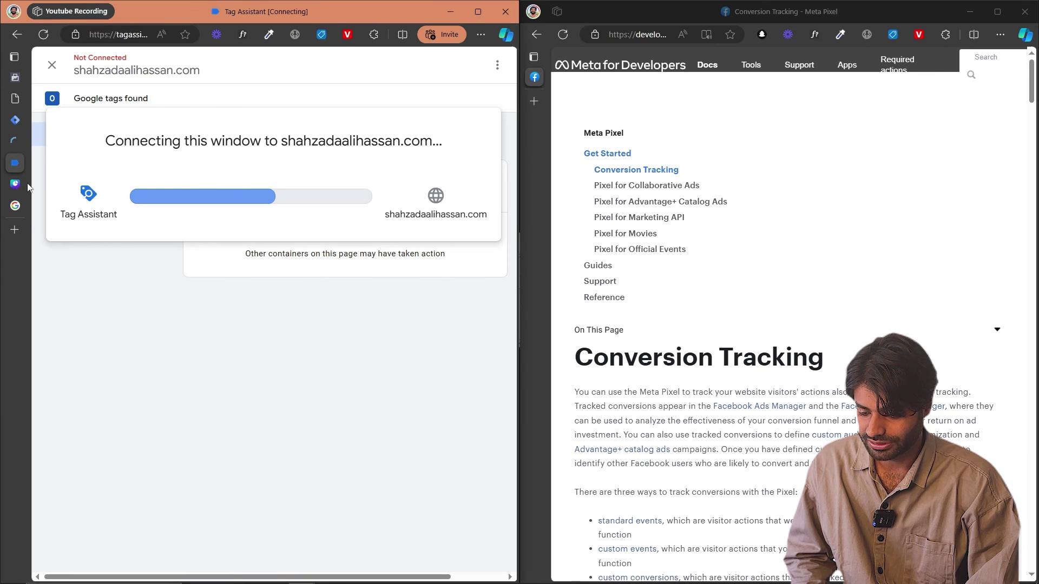
drag(17, 136, 16, 163)
click(15, 162)
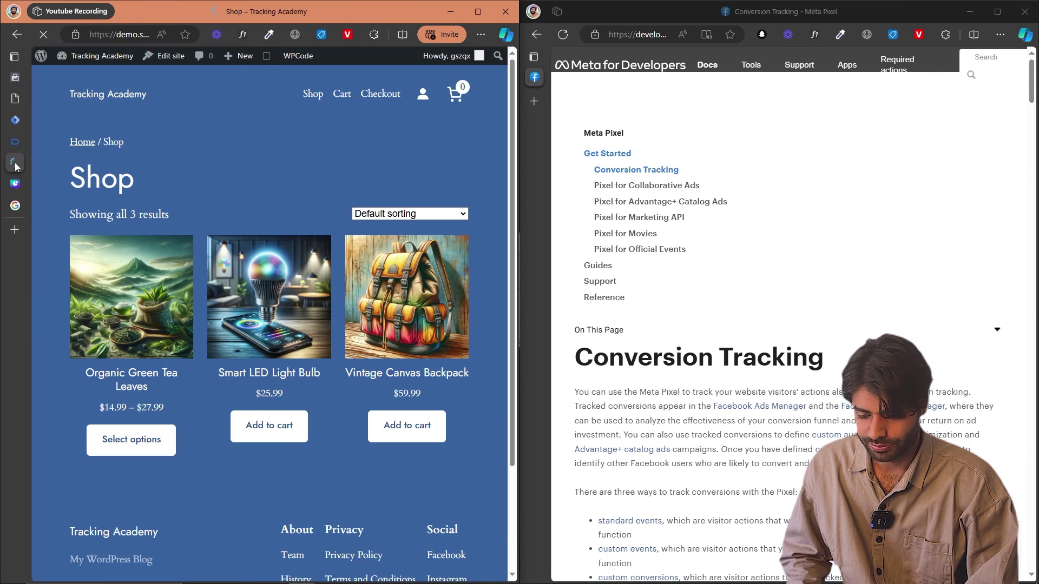
double_click(478, 10)
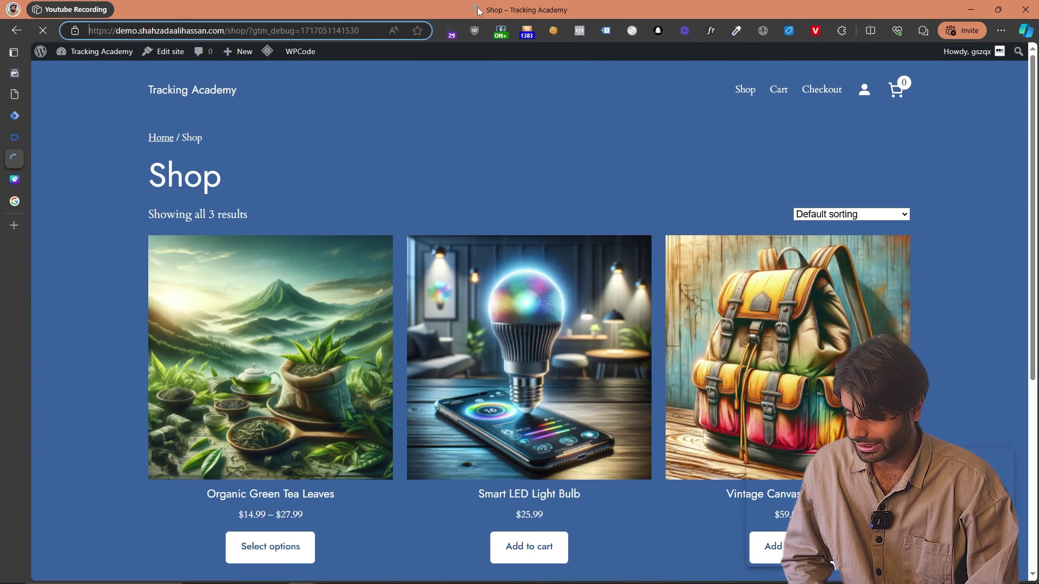
- Place a test order on the shop site for one Smart LED Light Bulb with cash on delivery
scroll(415, 323, down, 4)
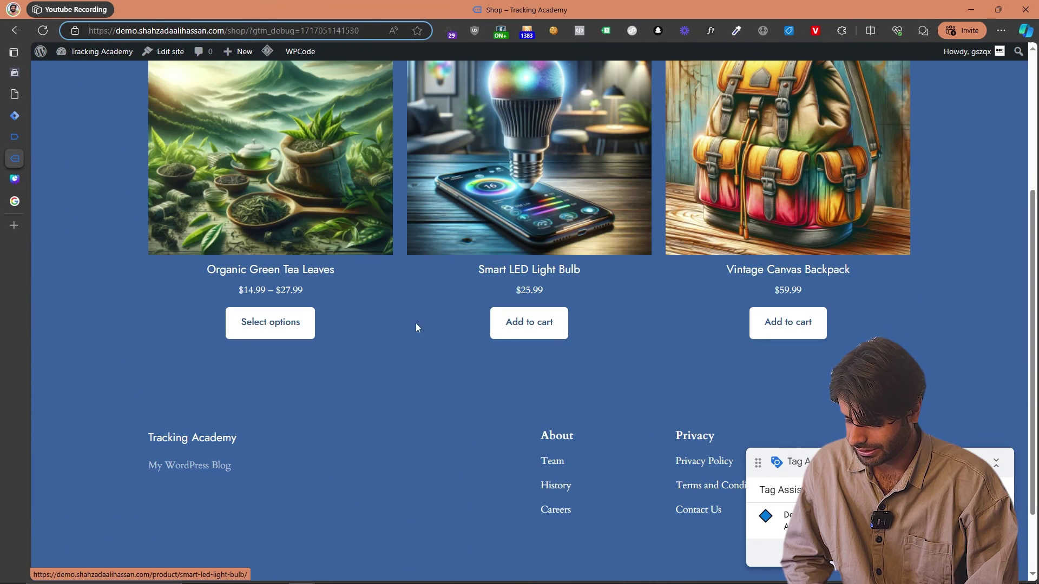
click(499, 325)
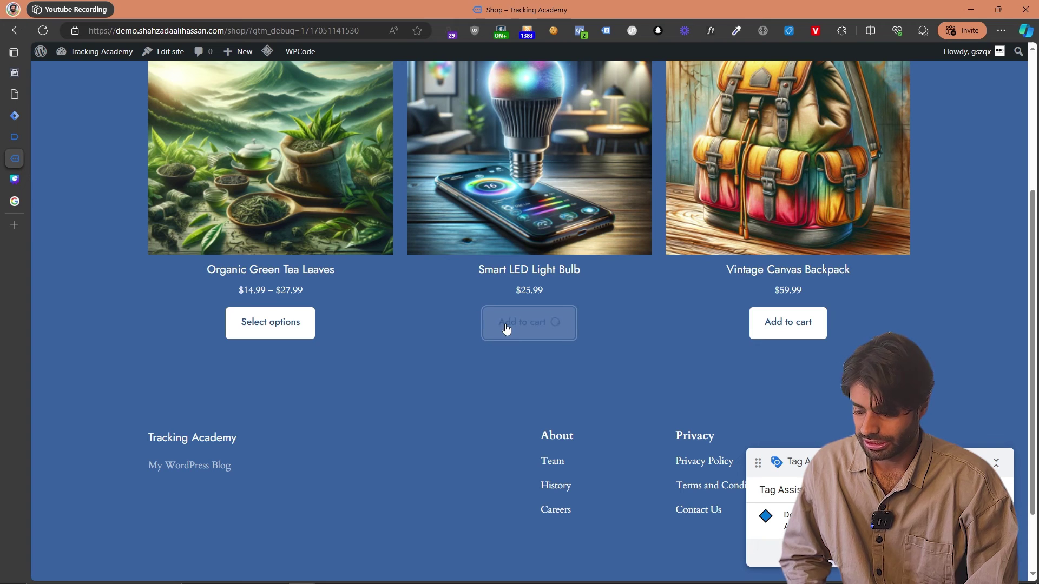
scroll(620, 440, up, 1)
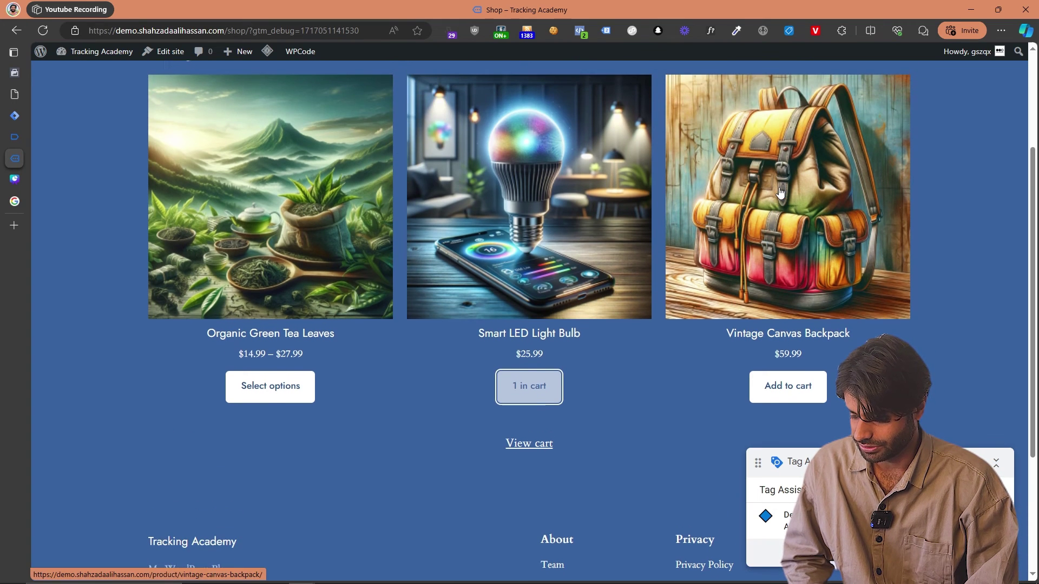
click(537, 447)
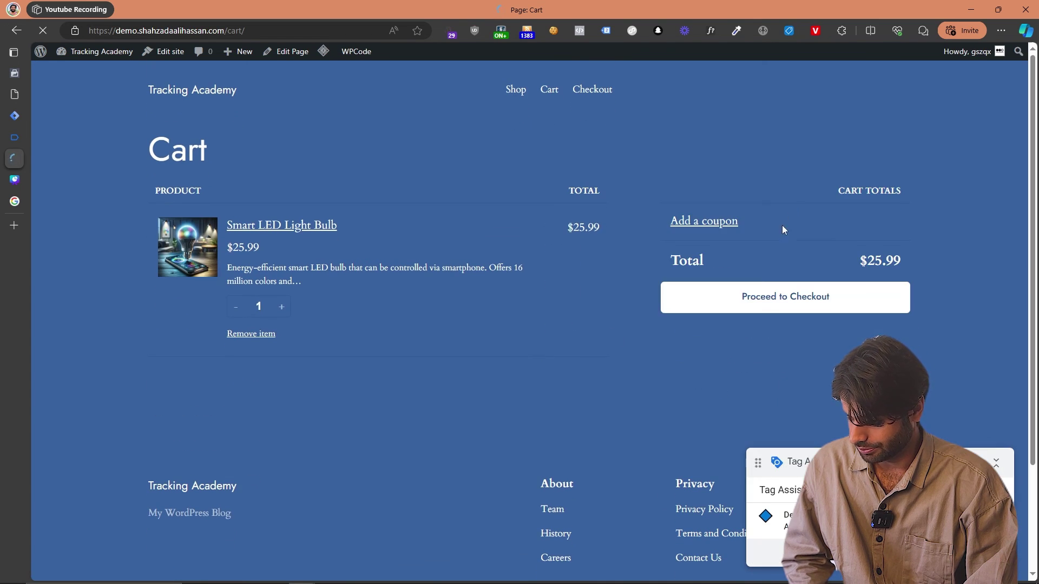
click(706, 492)
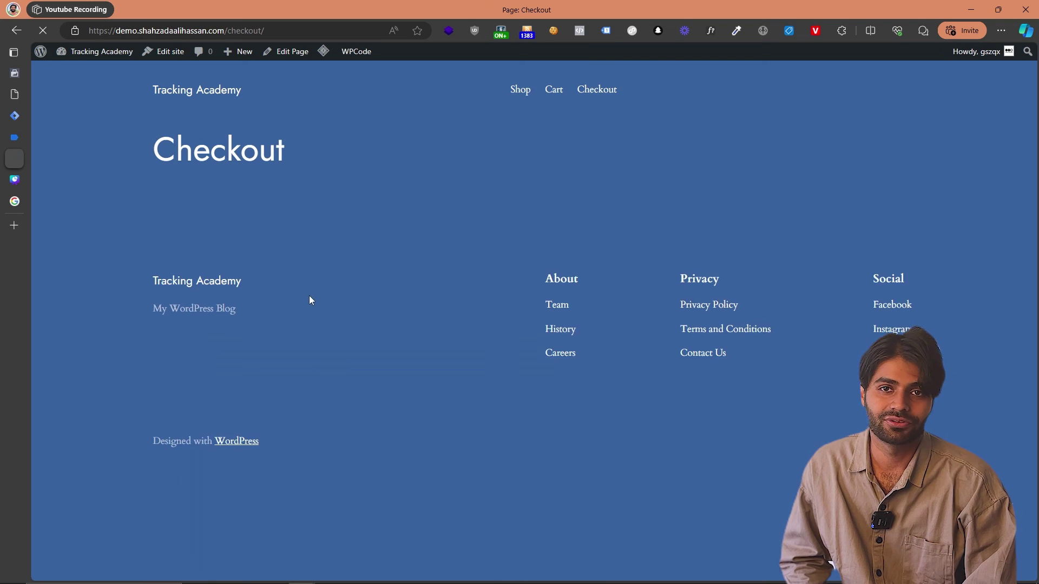
scroll(309, 296, down, 7)
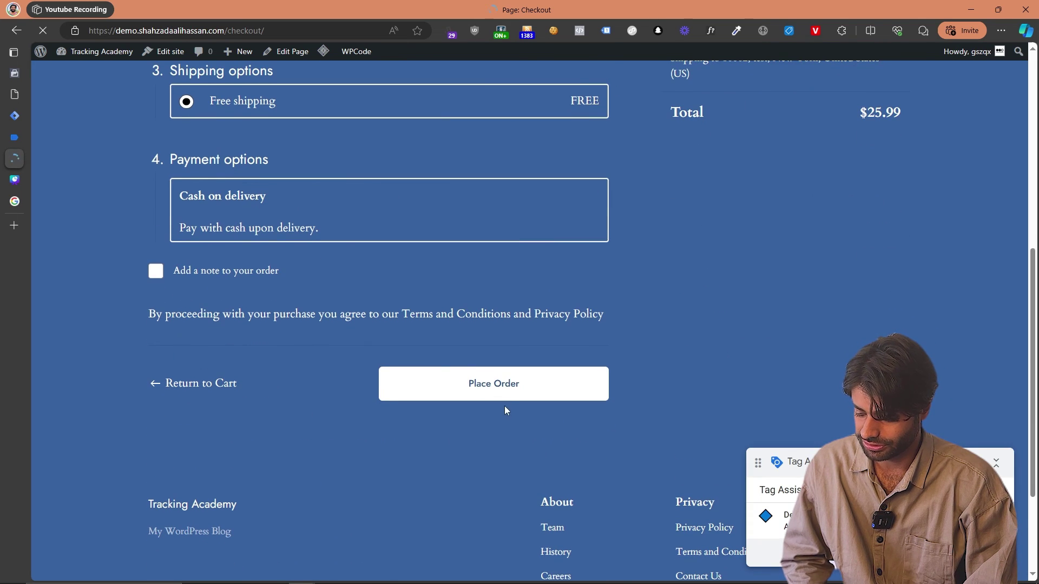
click(507, 401)
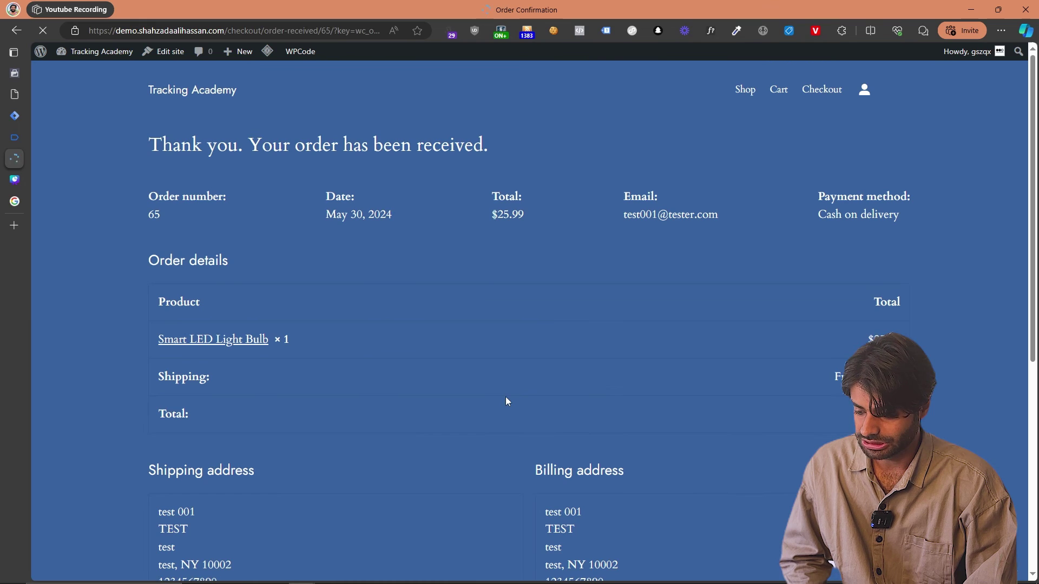
- Check the order confirmation URL, and examine the Purchase event's custom parameters and contents in Meta Pixel Helper
drag(228, 31, 326, 31)
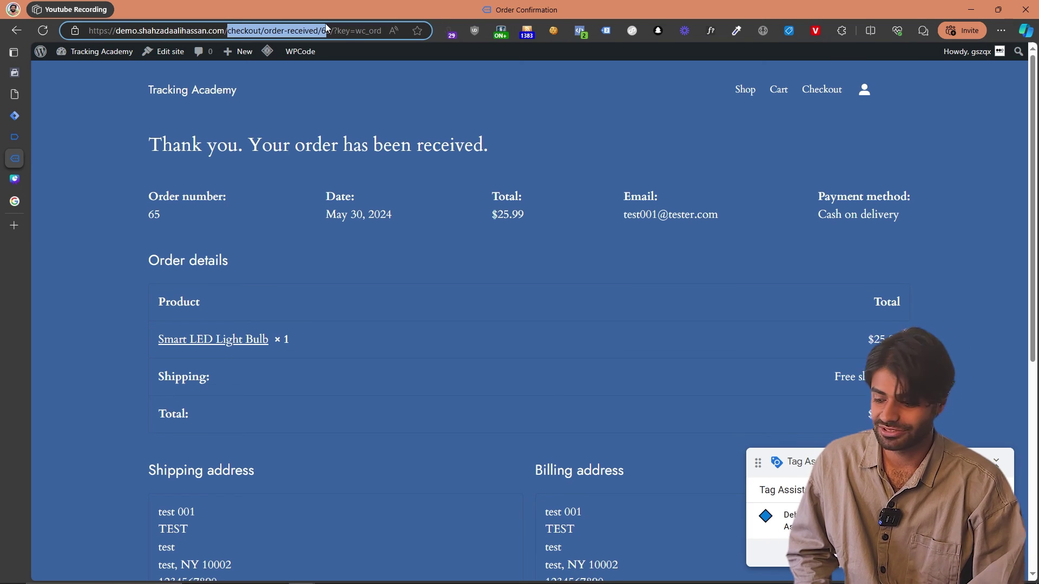
click(579, 32)
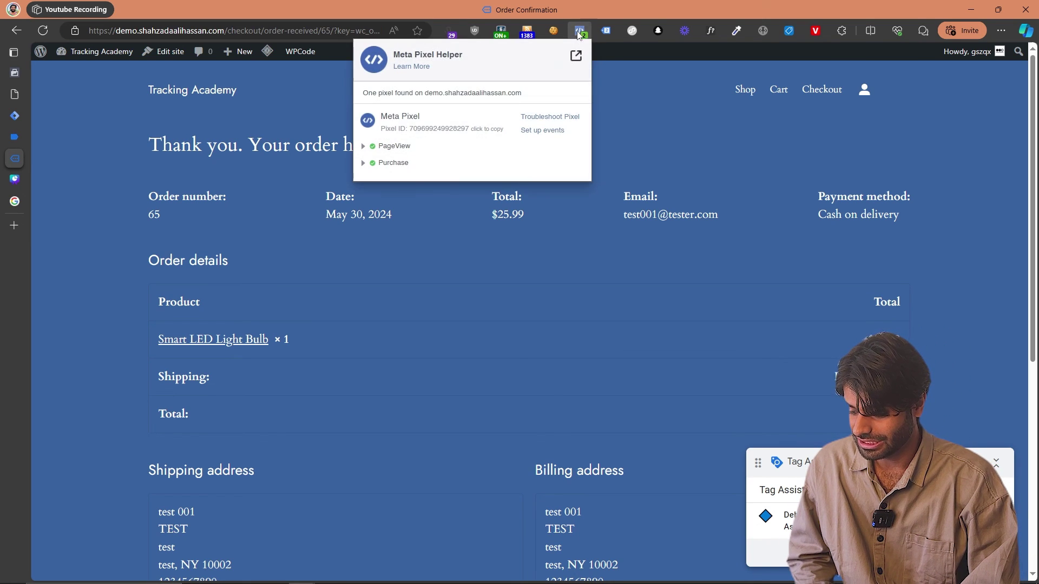
click(411, 163)
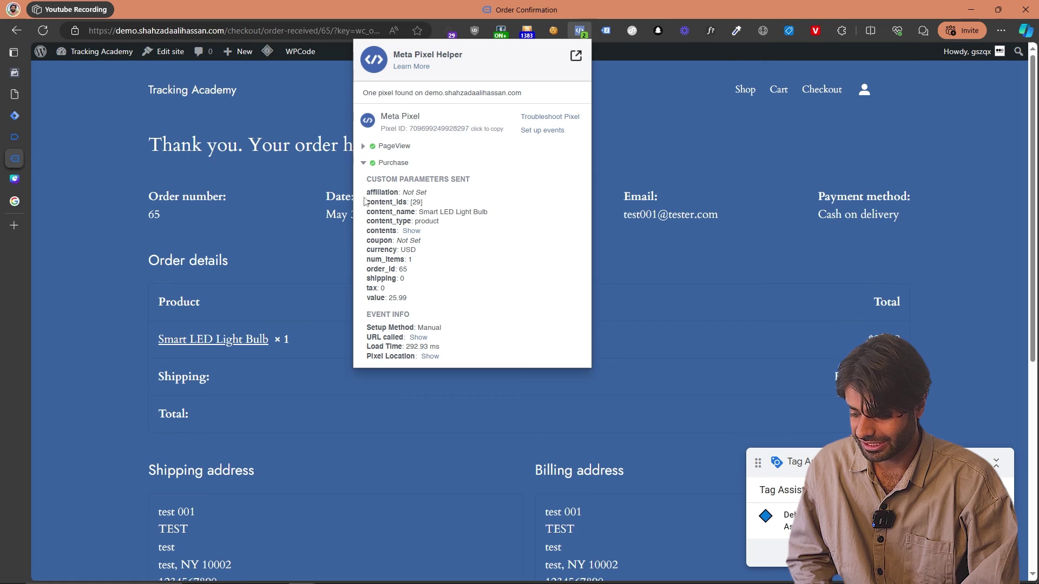
drag(366, 198, 421, 306)
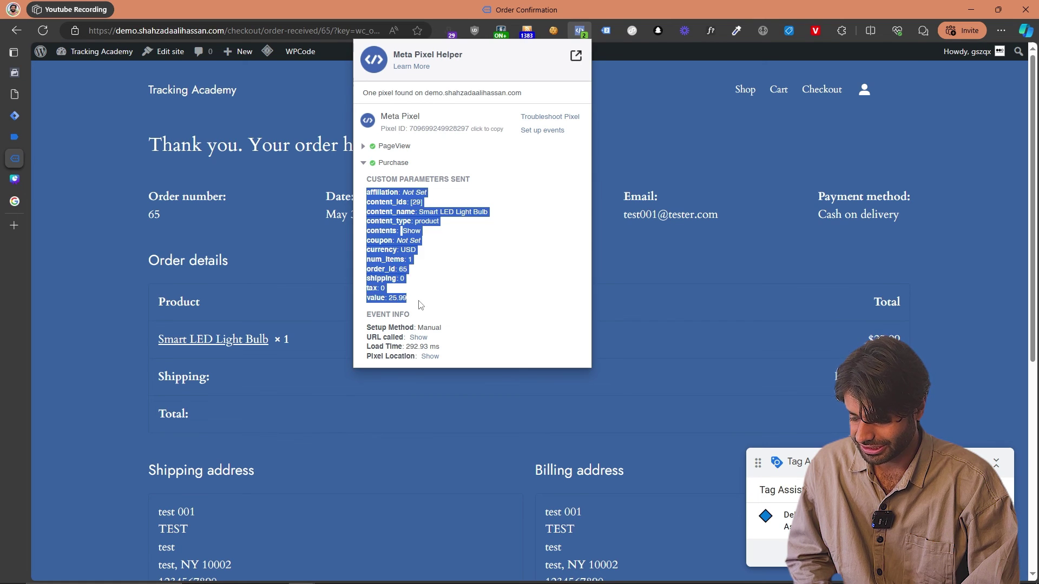
click(454, 277)
click(411, 232)
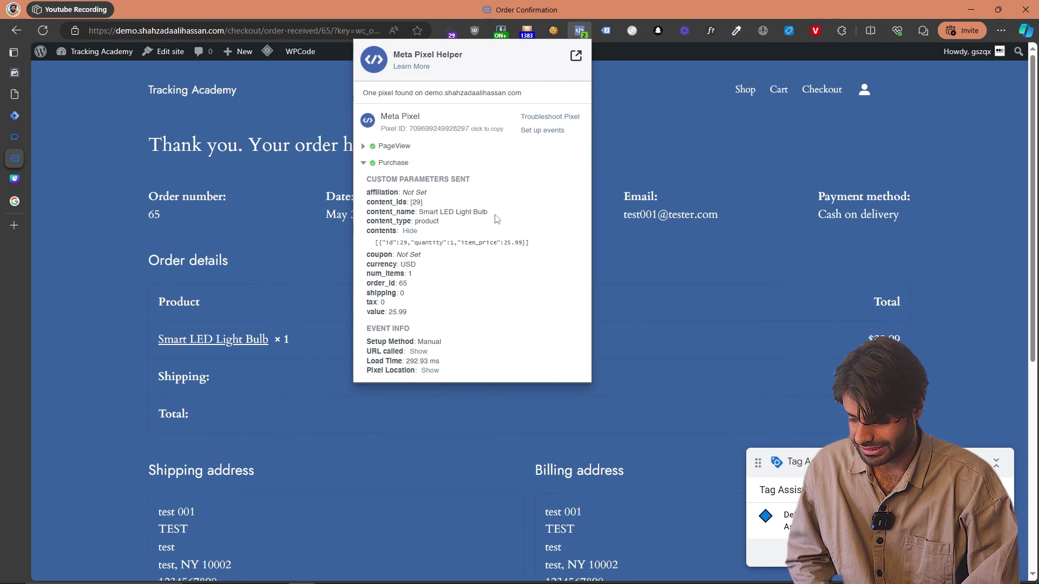
drag(494, 214, 382, 209)
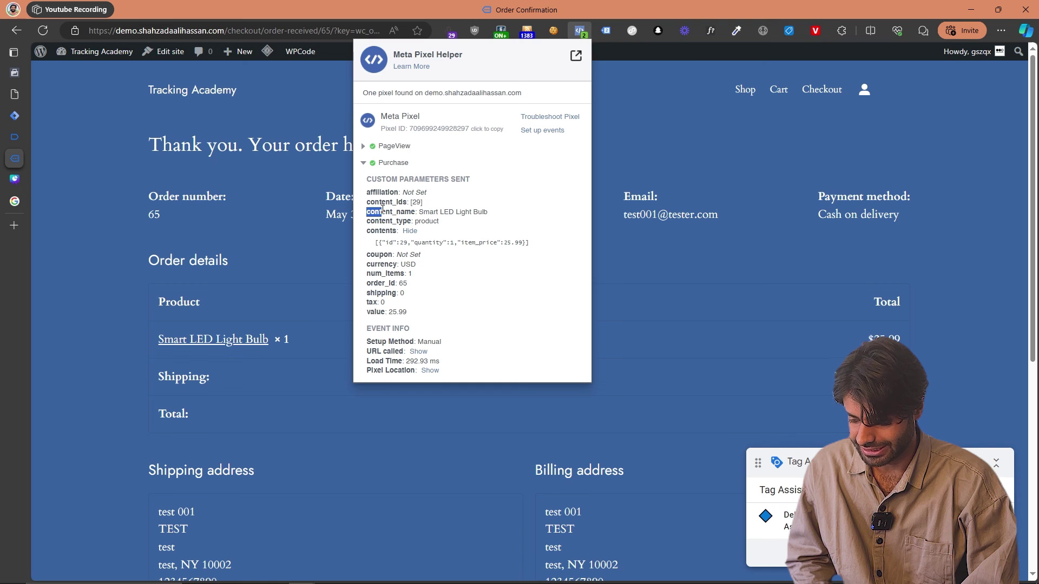
- Switch to Meta Events Manager and examine all parameters of the received Purchase event in the test events
click(12, 138)
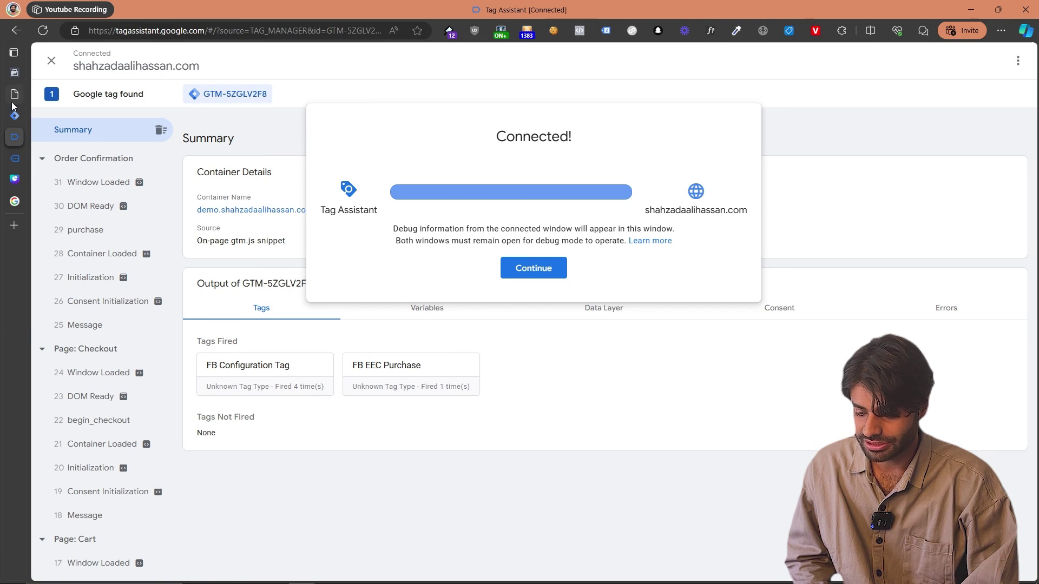
click(14, 72)
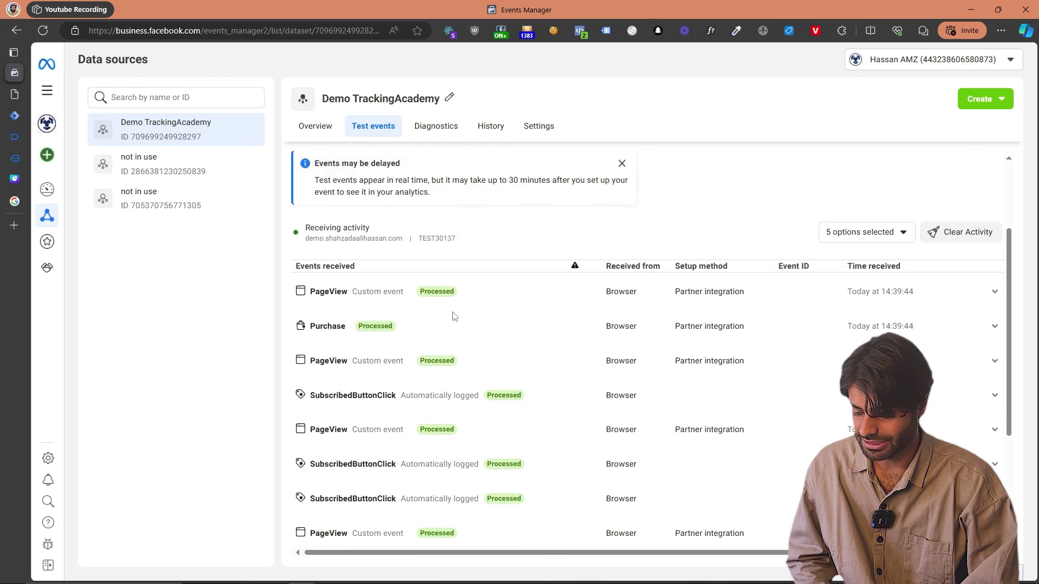
scroll(454, 316, down, 1)
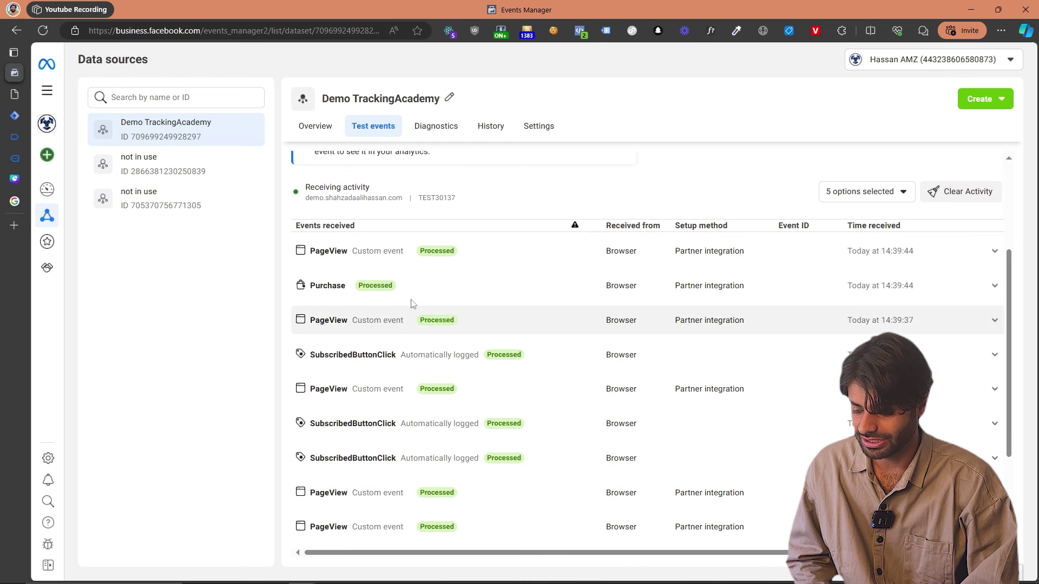
click(377, 294)
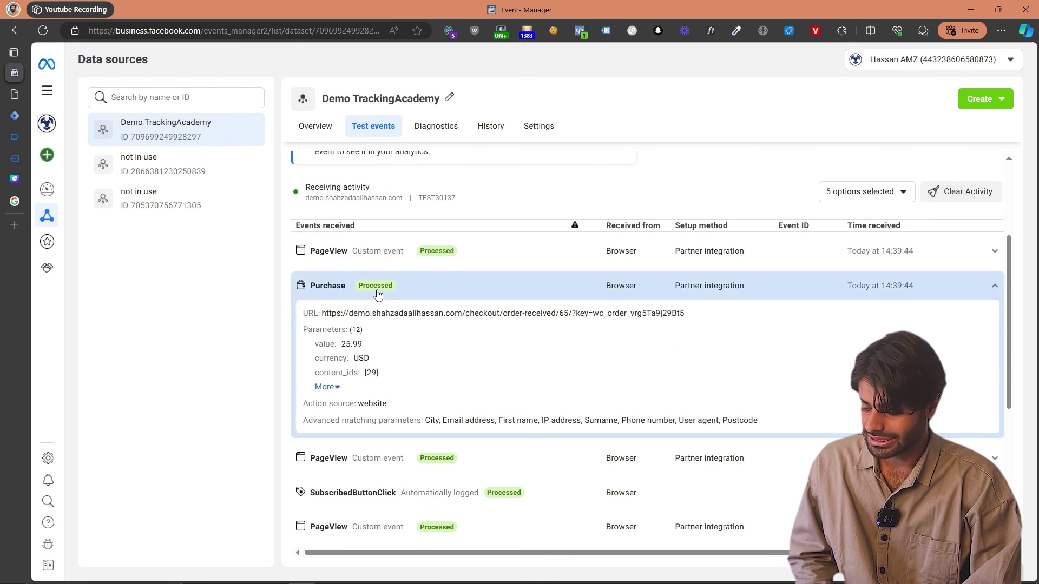
click(334, 390)
scroll(494, 348, down, 1)
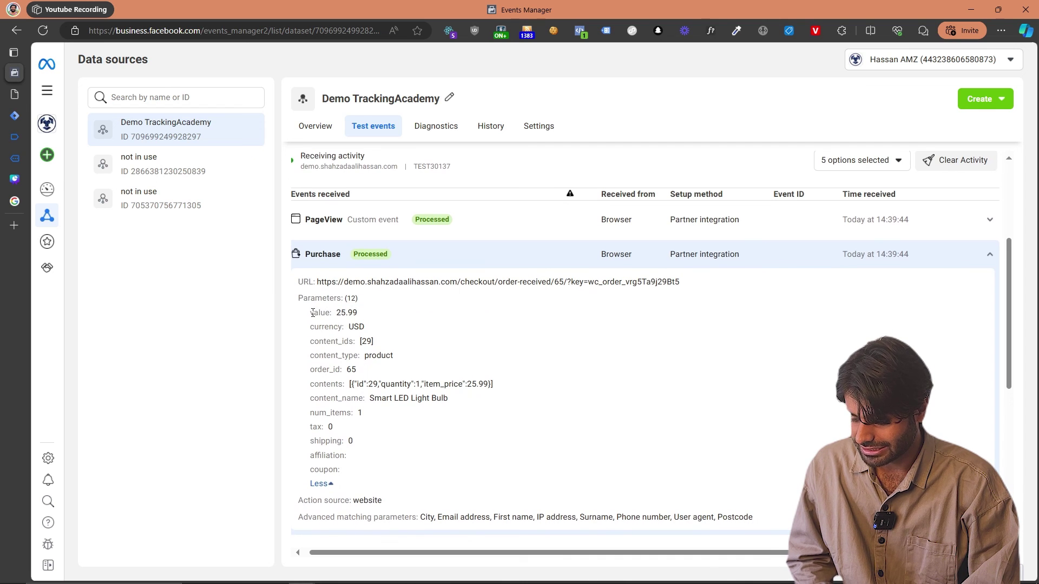
drag(312, 313, 344, 311)
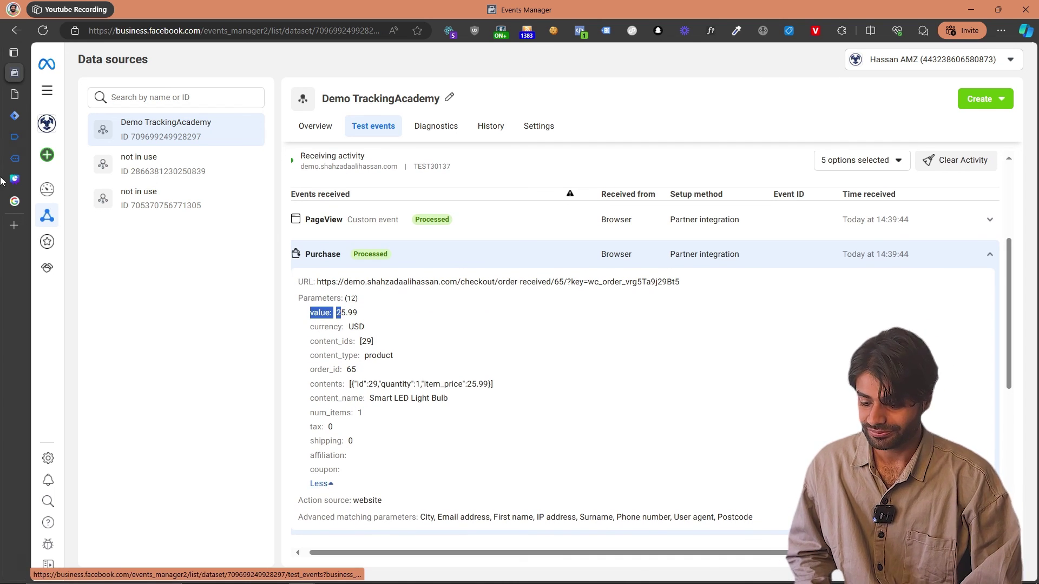
- Return to Tag Manager and publish the workspace changes as a version named "[TrackingAcademy] Added FB Purchase Event"
click(13, 114)
click(1009, 95)
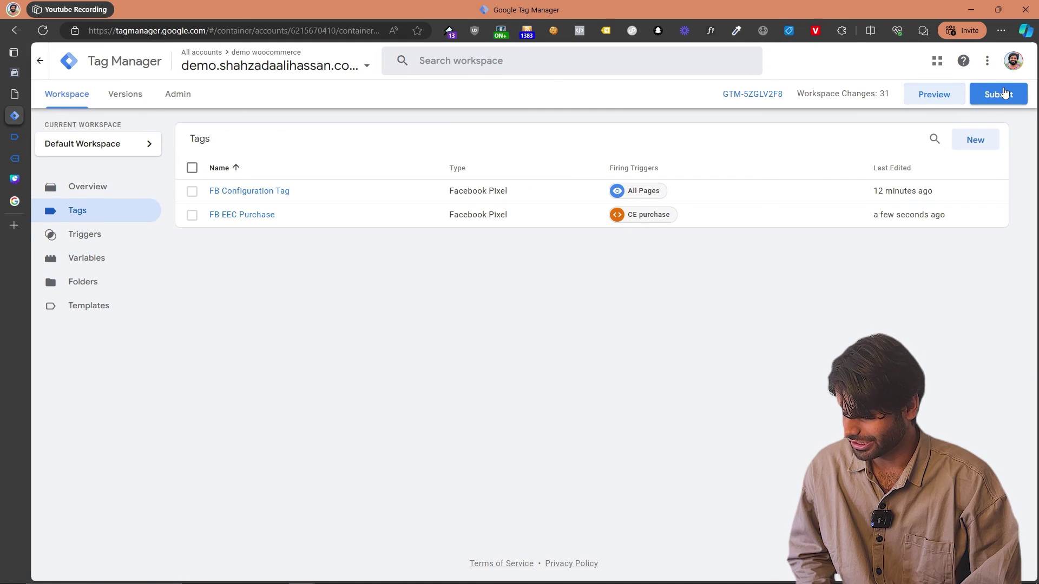
click(526, 199)
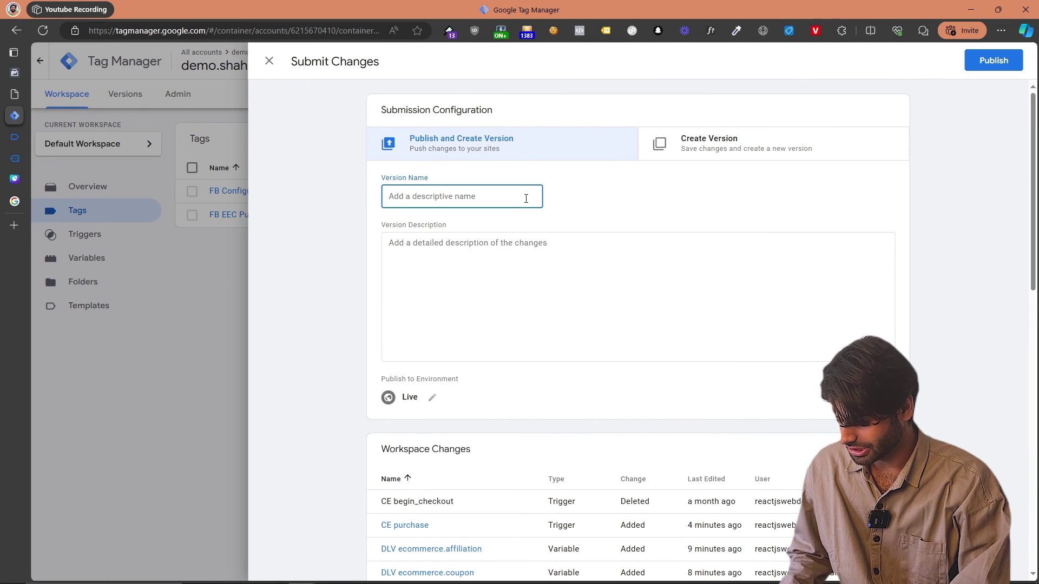
text(I)
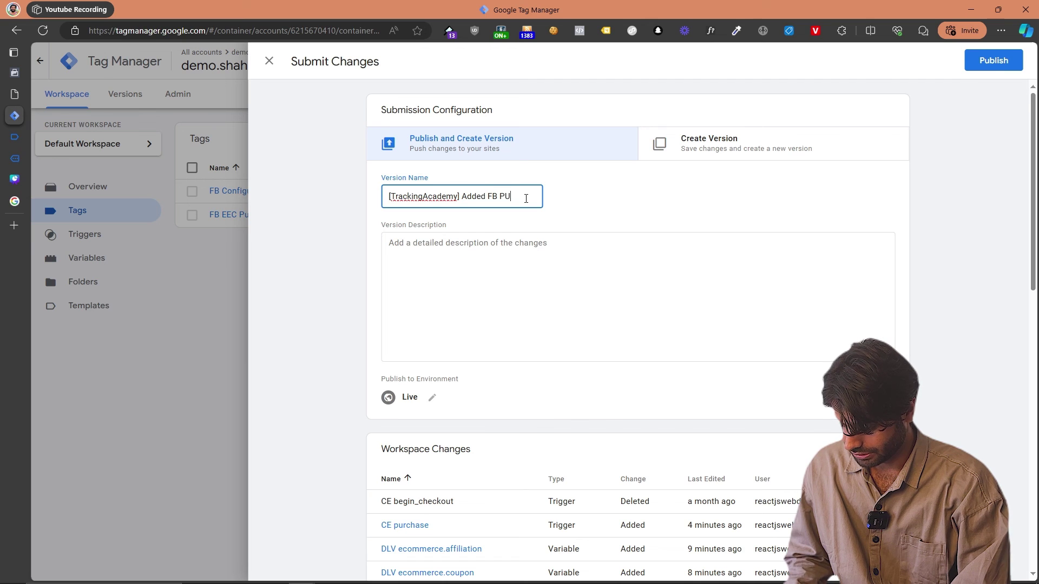
text(TrackingAcademy] Added FB PUrchase EVent)
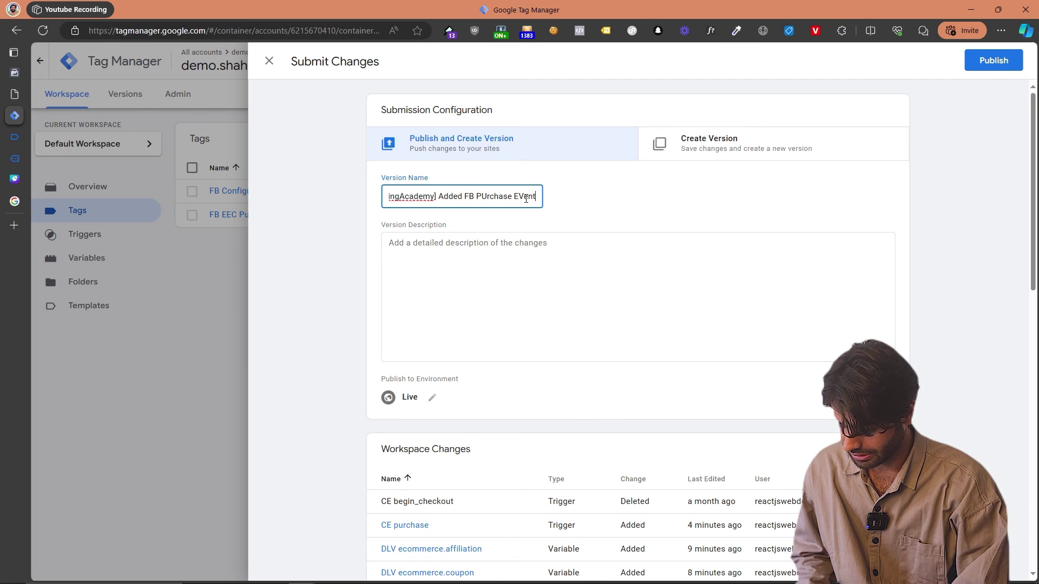
right_click(494, 196)
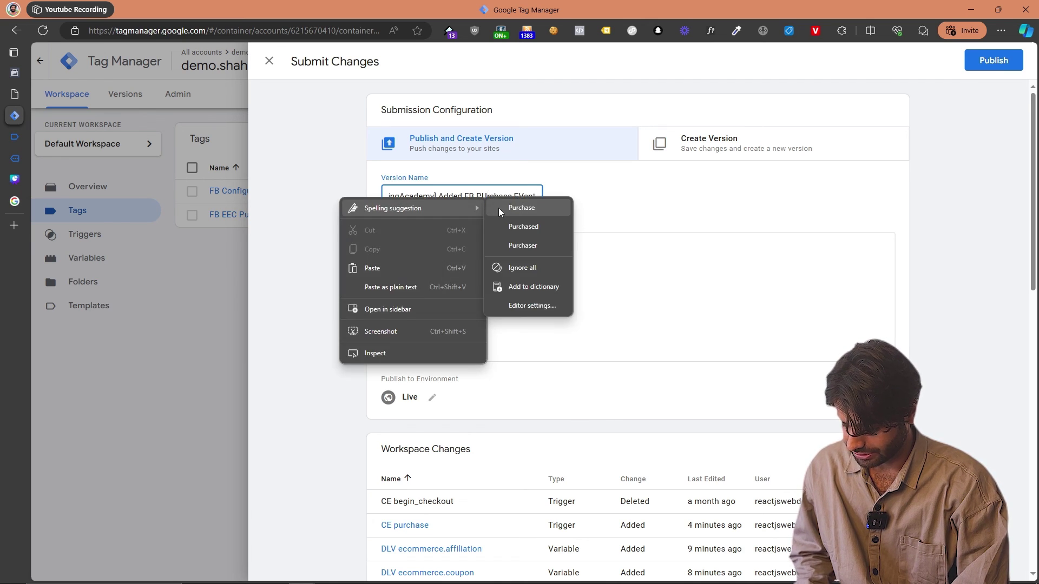
click(499, 205)
right_click(526, 201)
click(537, 211)
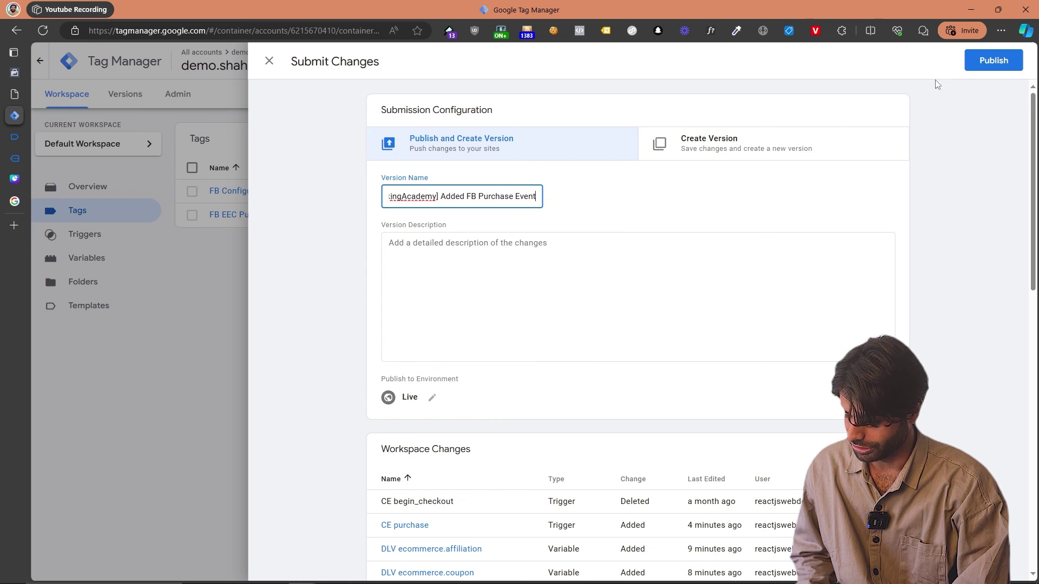
click(994, 68)
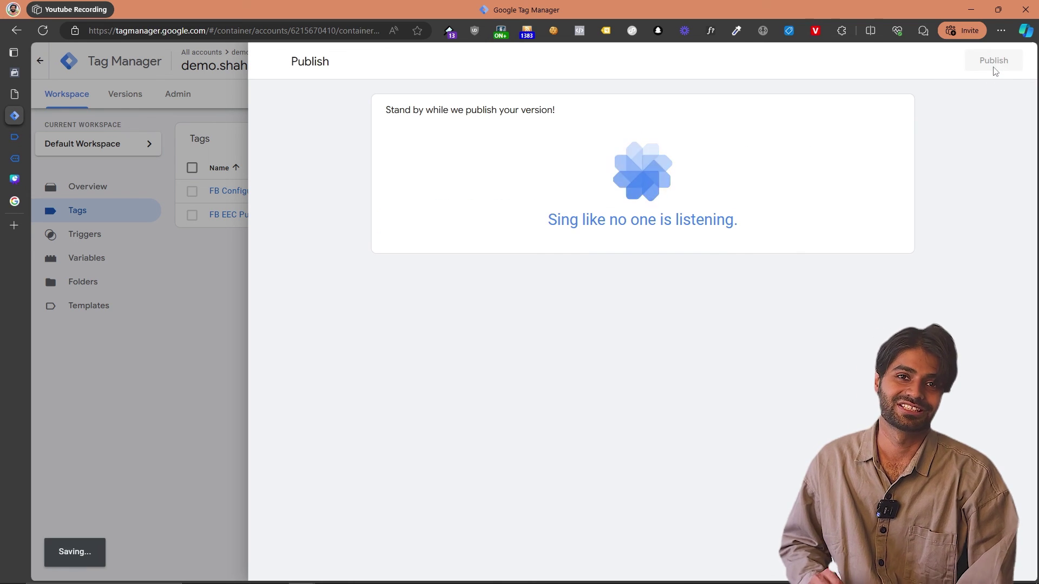